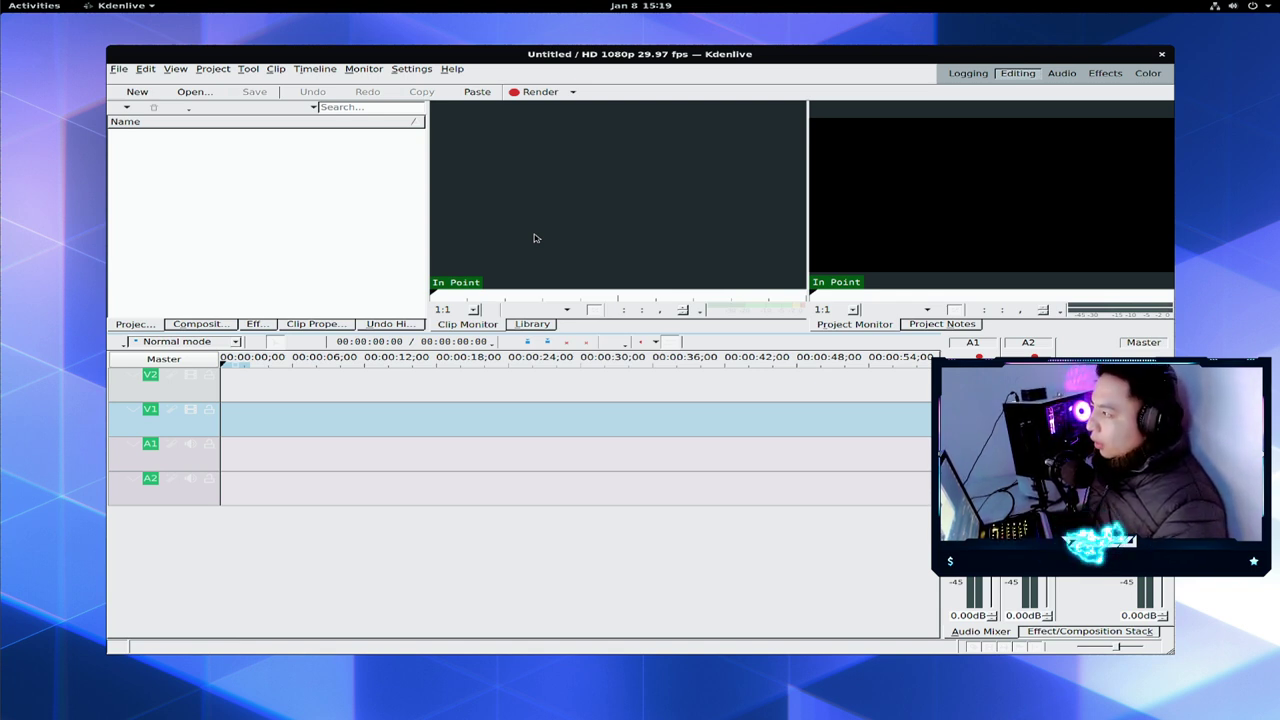
# - Close Kdenlive and launch LibreOffice Calc from the list of all installed applications
pyautogui.click(1162, 54)
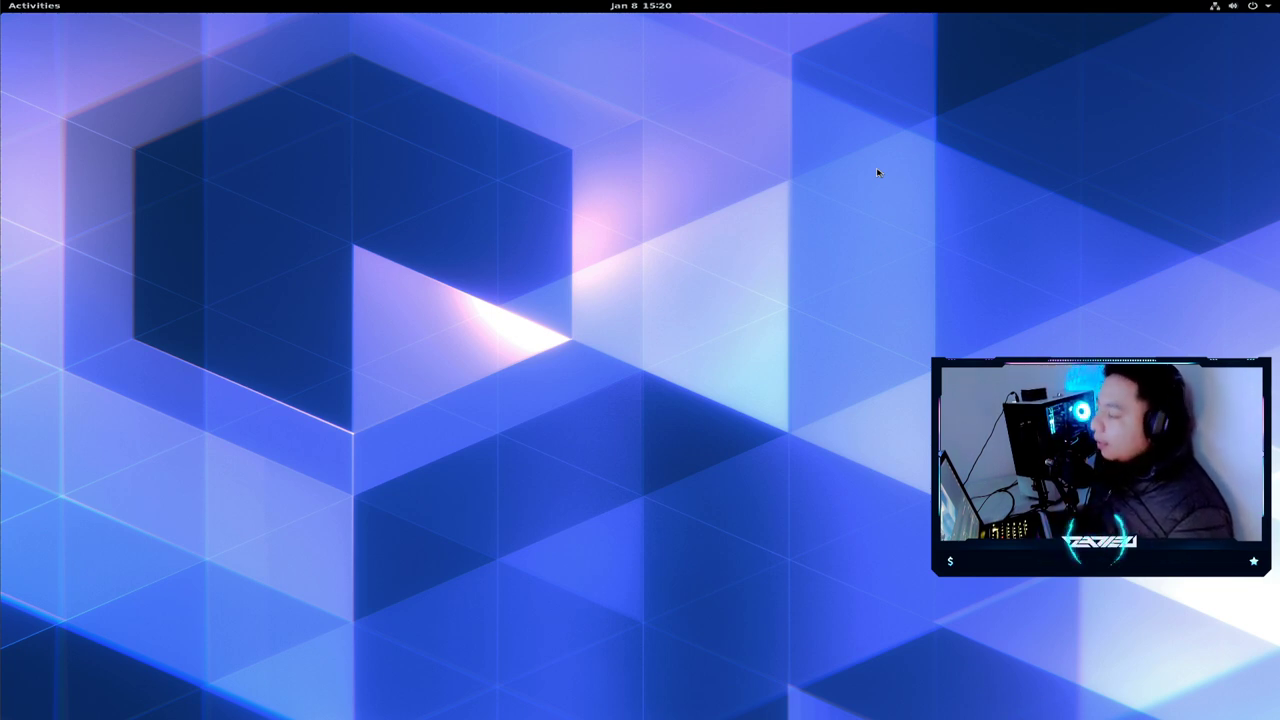
pyautogui.click(34, 6)
pyautogui.click(33, 490)
pyautogui.scroll(-2, 847, 322)
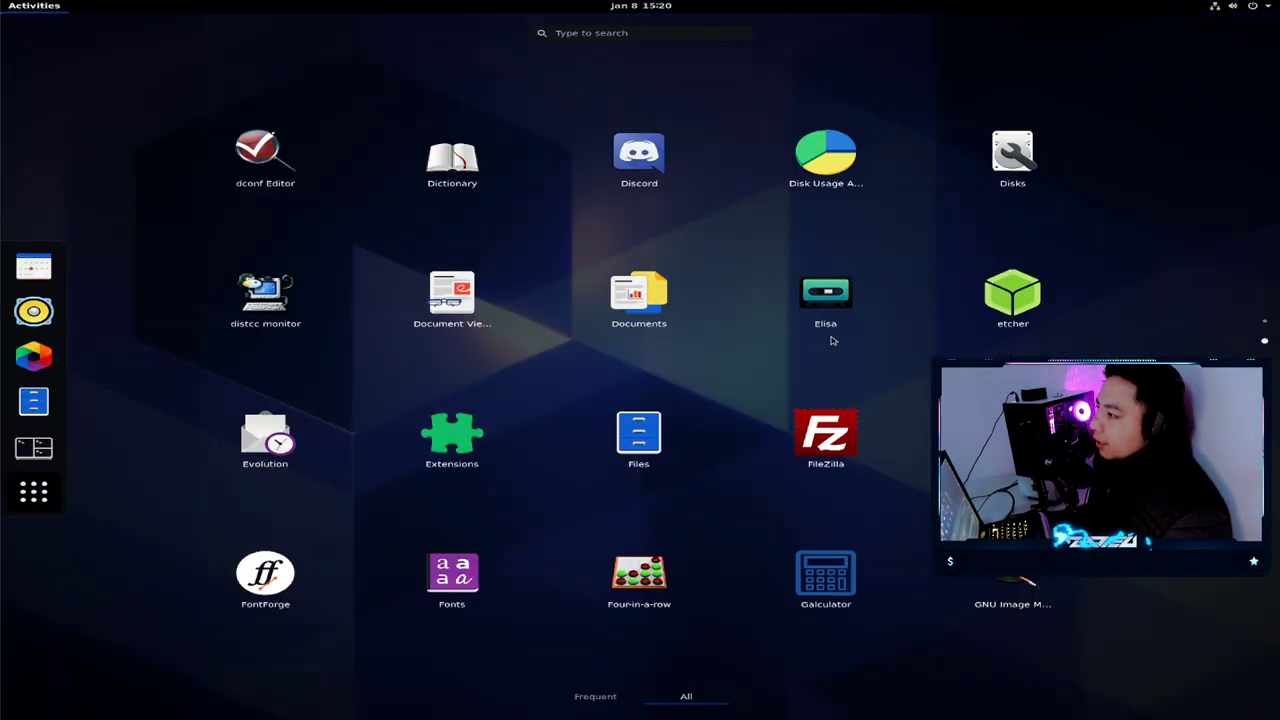
pyautogui.scroll(-1, 1172, 279)
pyautogui.scroll(2, 1172, 279)
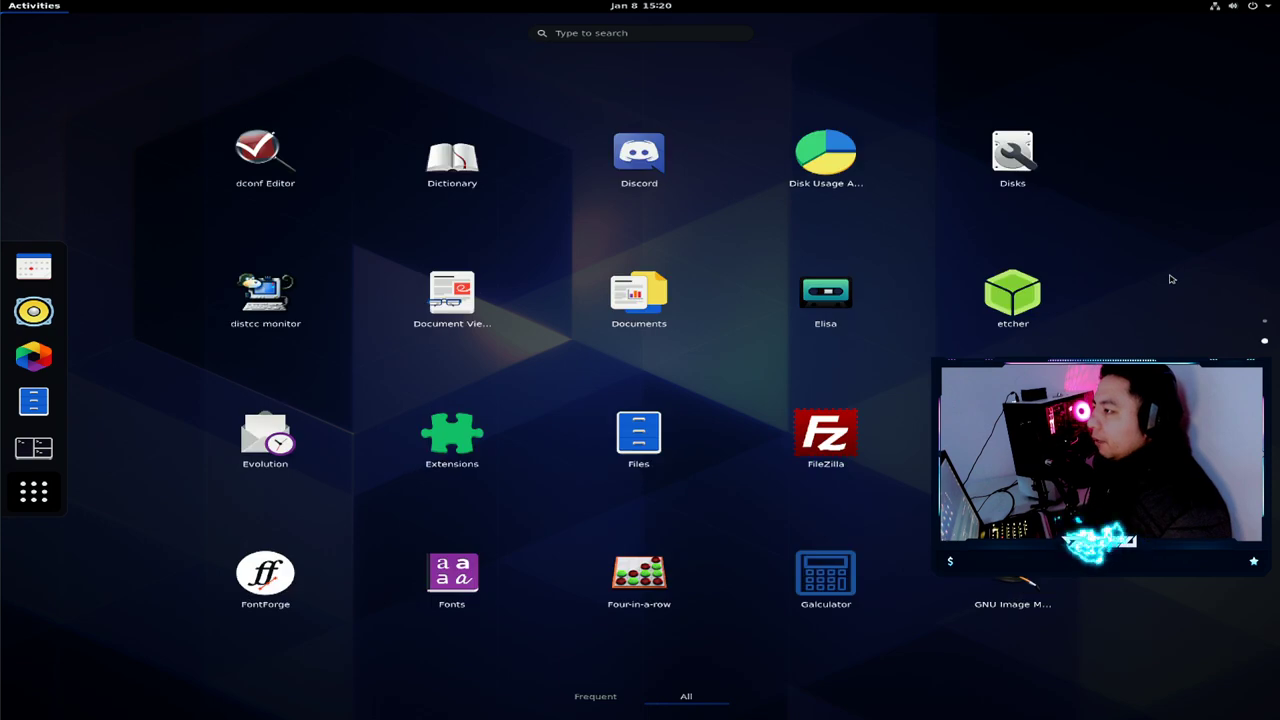
pyautogui.scroll(-1, 1172, 276)
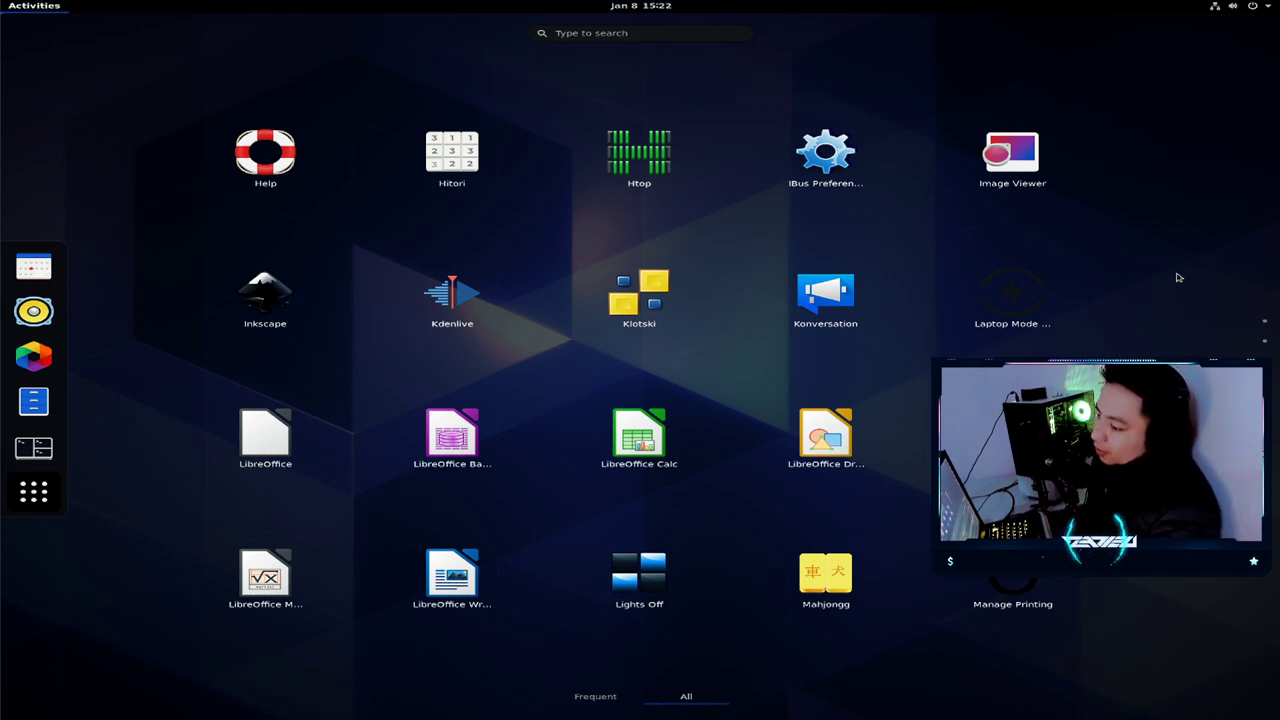
pyautogui.click(631, 455)
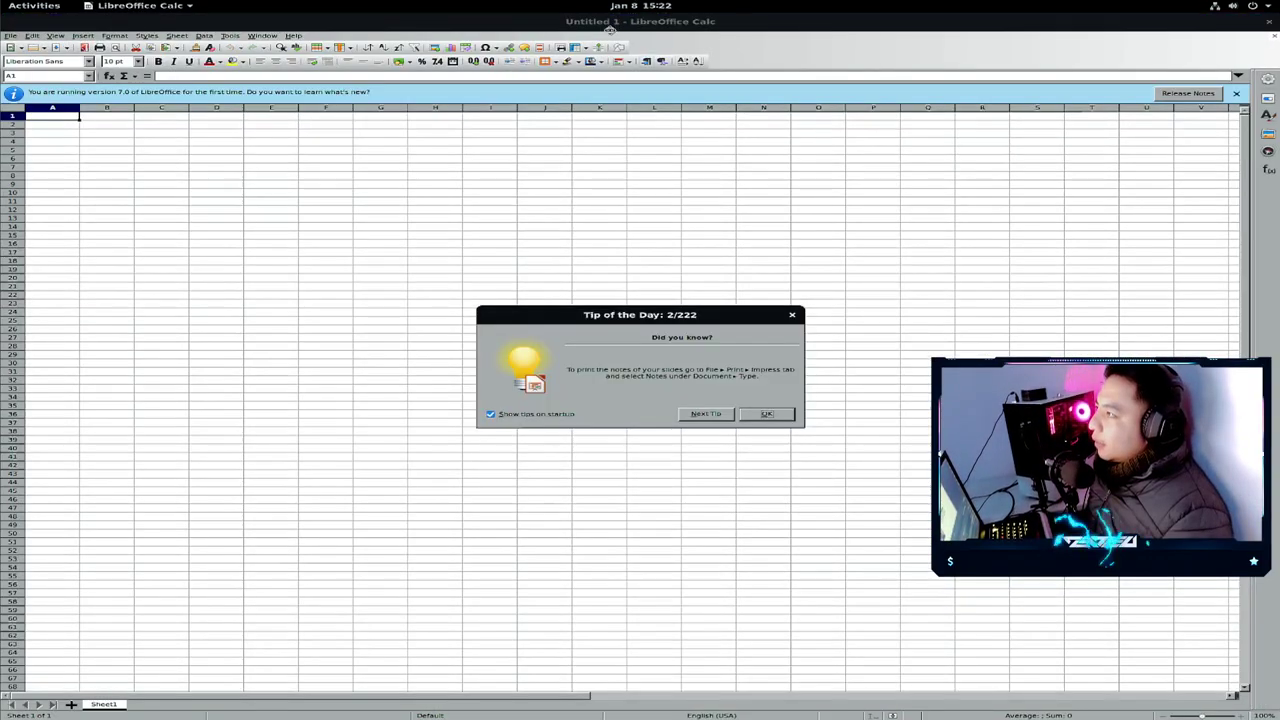
# - Unmaximize the Calc window, dismissing its Tip of the Day, and close the empty spreadsheet
pyautogui.moveTo(606, 30); pyautogui.dragTo(604, 175)
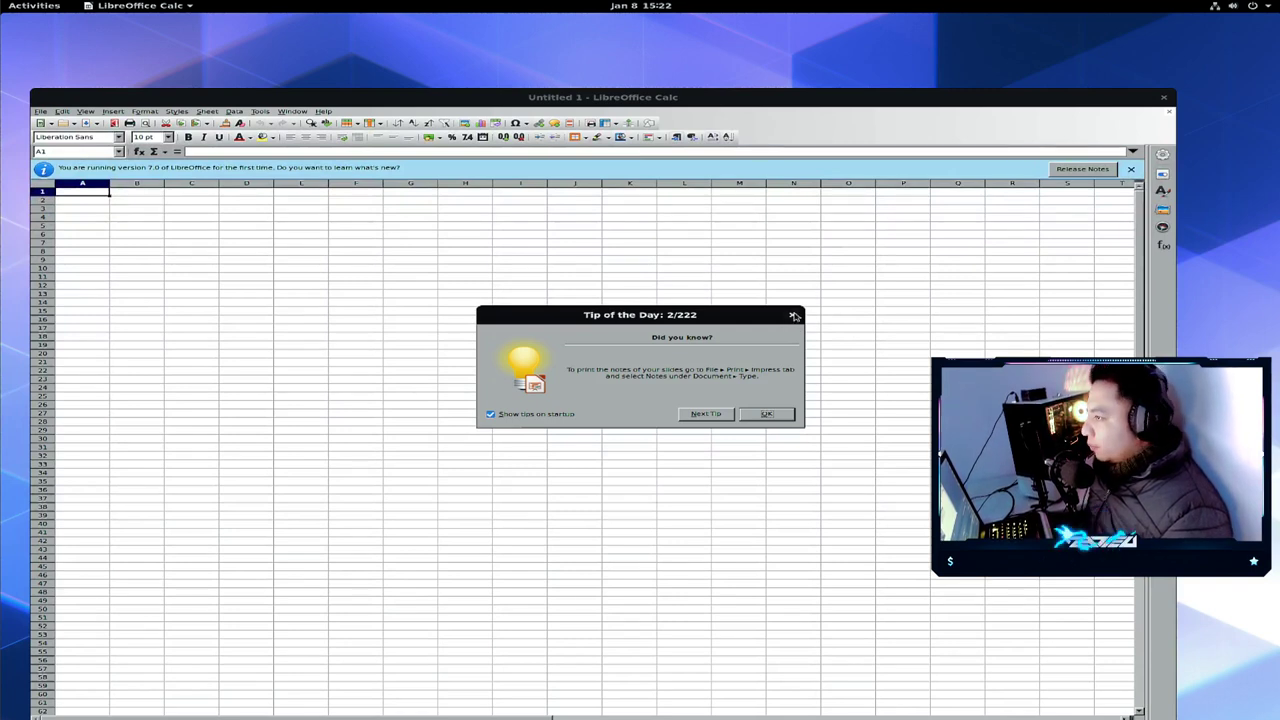
pyautogui.click(756, 418)
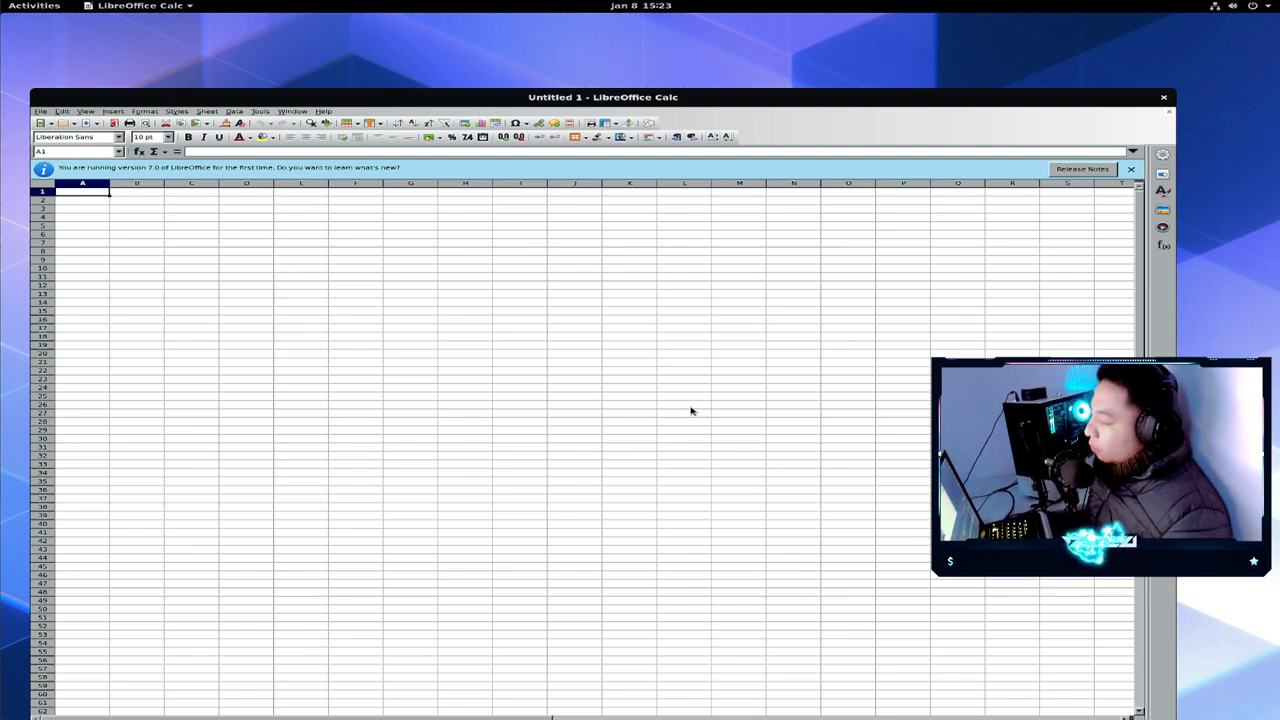
pyautogui.click(1165, 100)
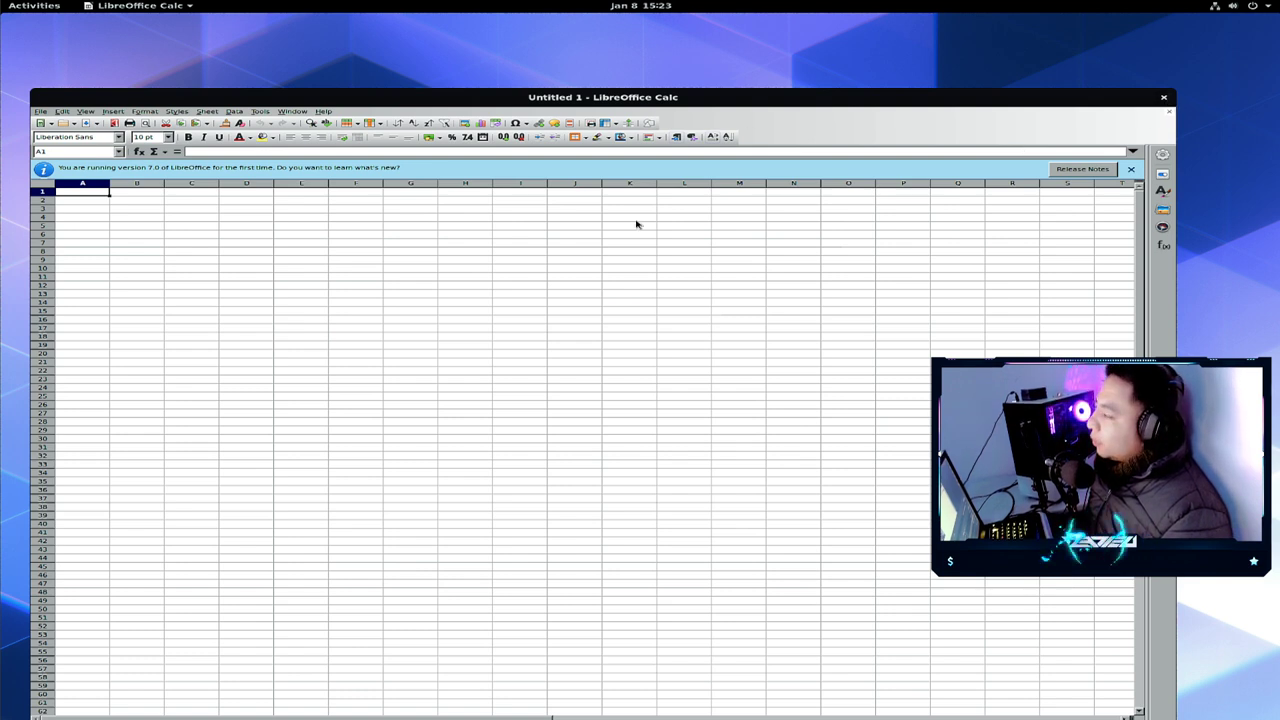
# - Browse the full list of installed applications and launch Inkscape
pyautogui.click(34, 6)
pyautogui.click(27, 500)
pyautogui.scroll(-2, 746, 388)
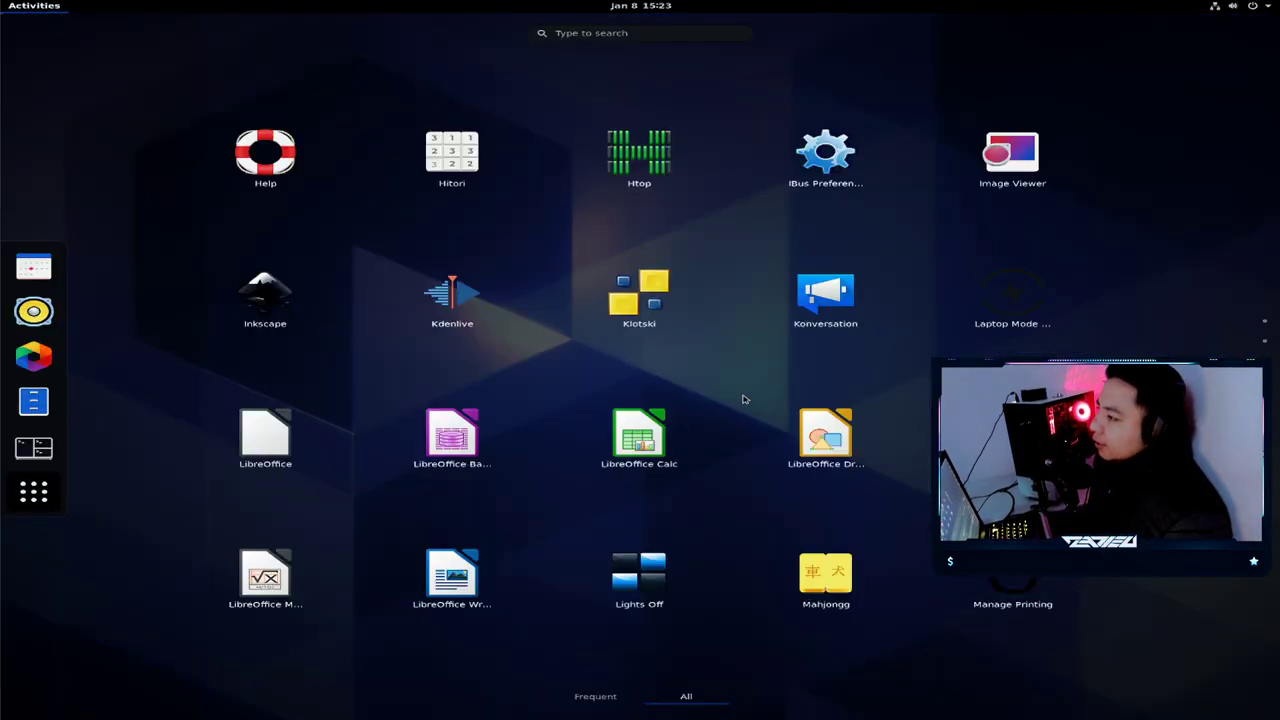
pyautogui.scroll(1, 744, 385)
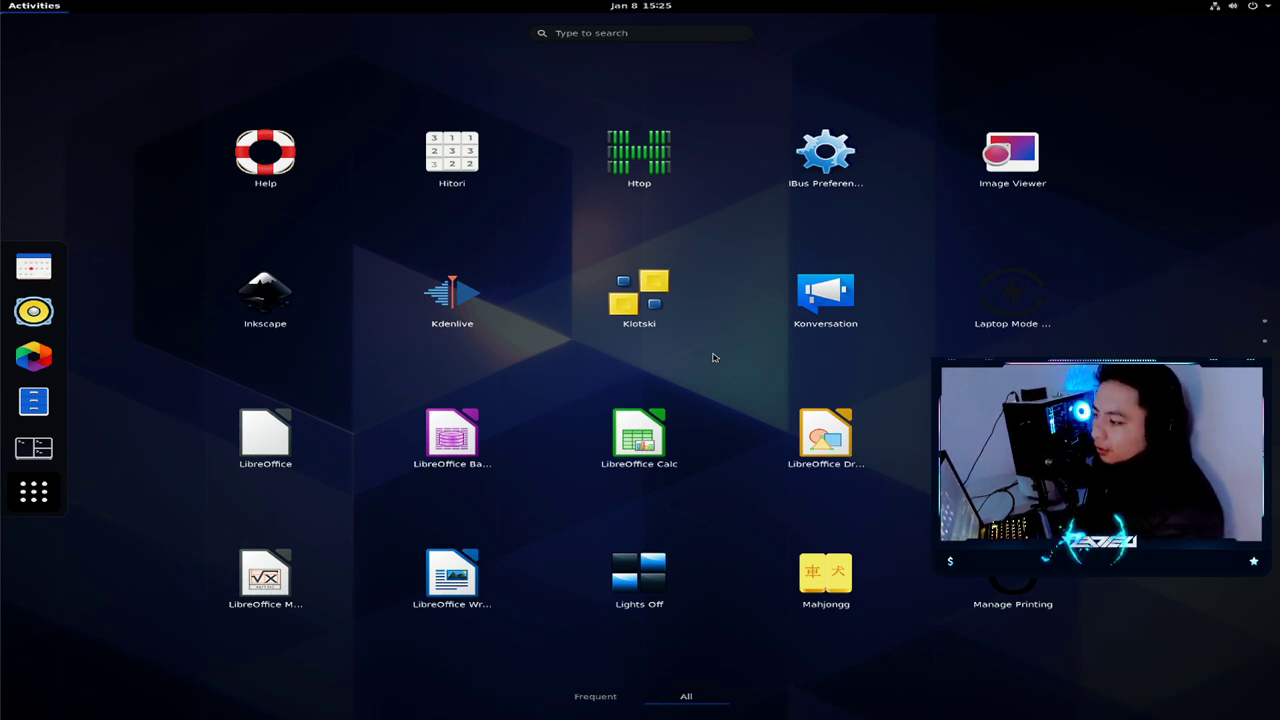
pyautogui.scroll(2, 714, 357)
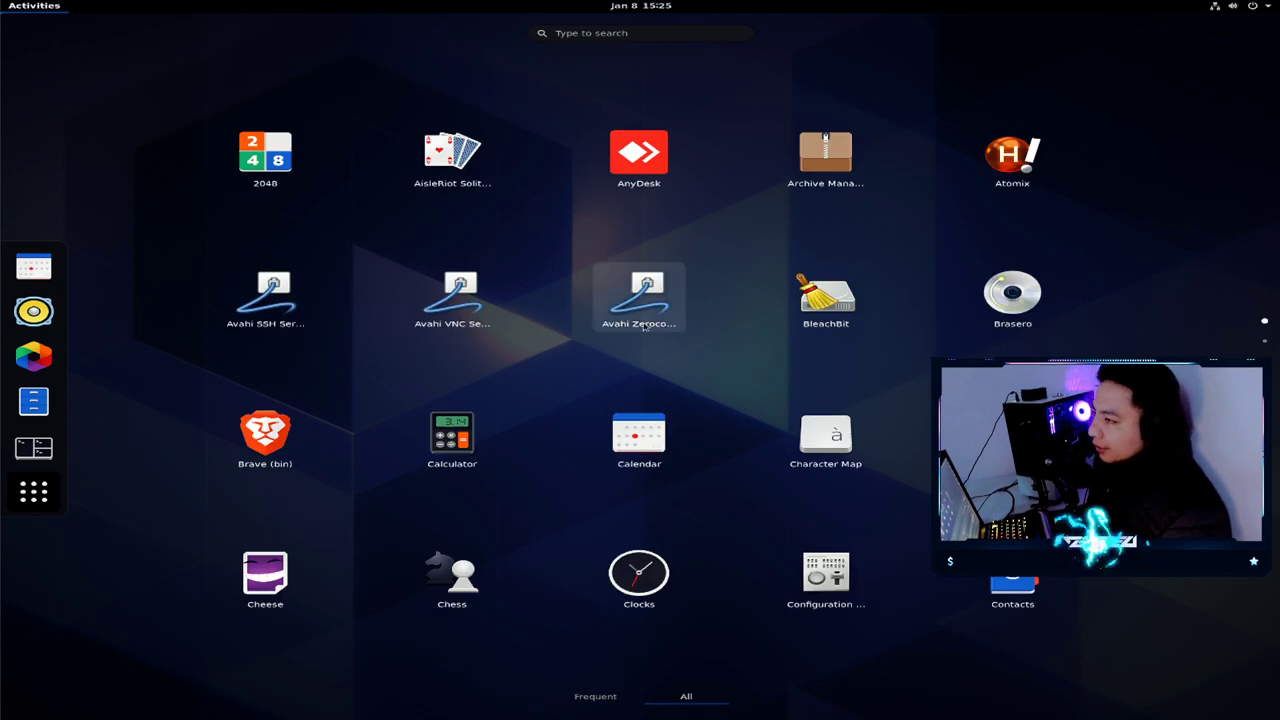
pyautogui.scroll(-1, 730, 287)
pyautogui.scroll(-1, 730, 287)
pyautogui.scroll(1, 729, 270)
pyautogui.scroll(-1, 729, 268)
pyautogui.click(303, 299)
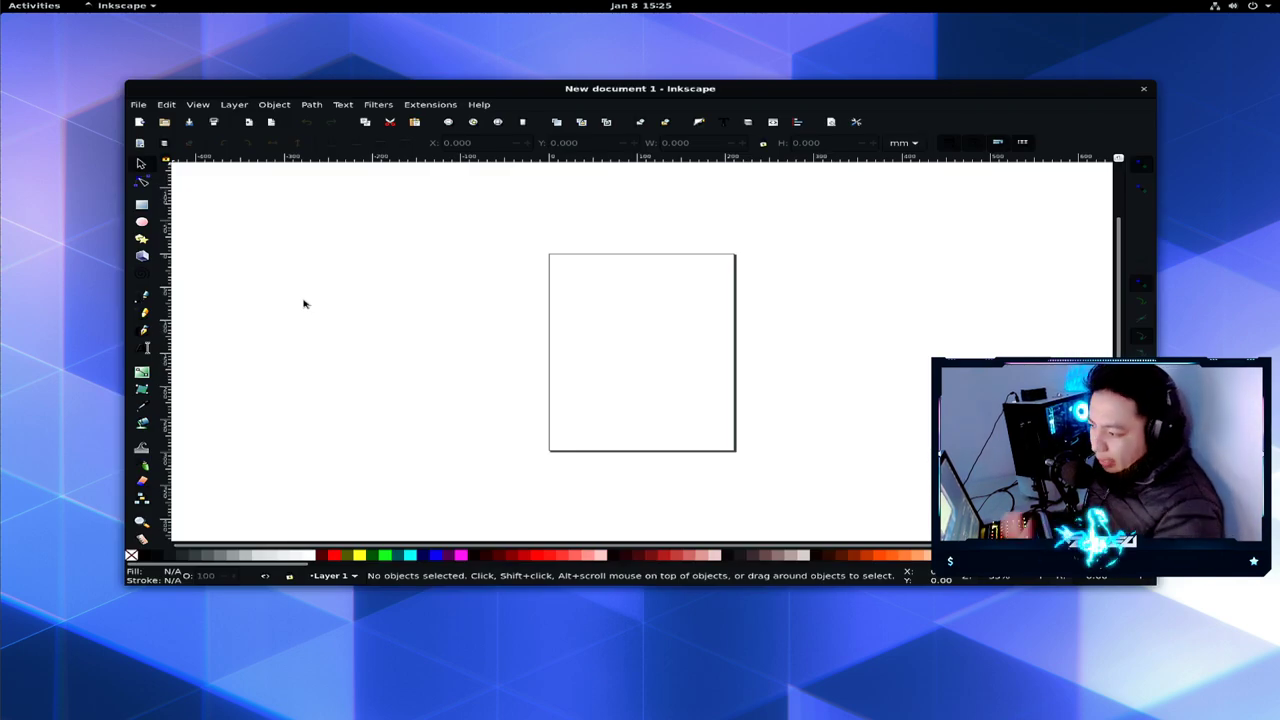
# - Look over the blank page of the new Inkscape document and close the program
pyautogui.scroll(5, 531, 417)
pyautogui.scroll(-6, 556, 395)
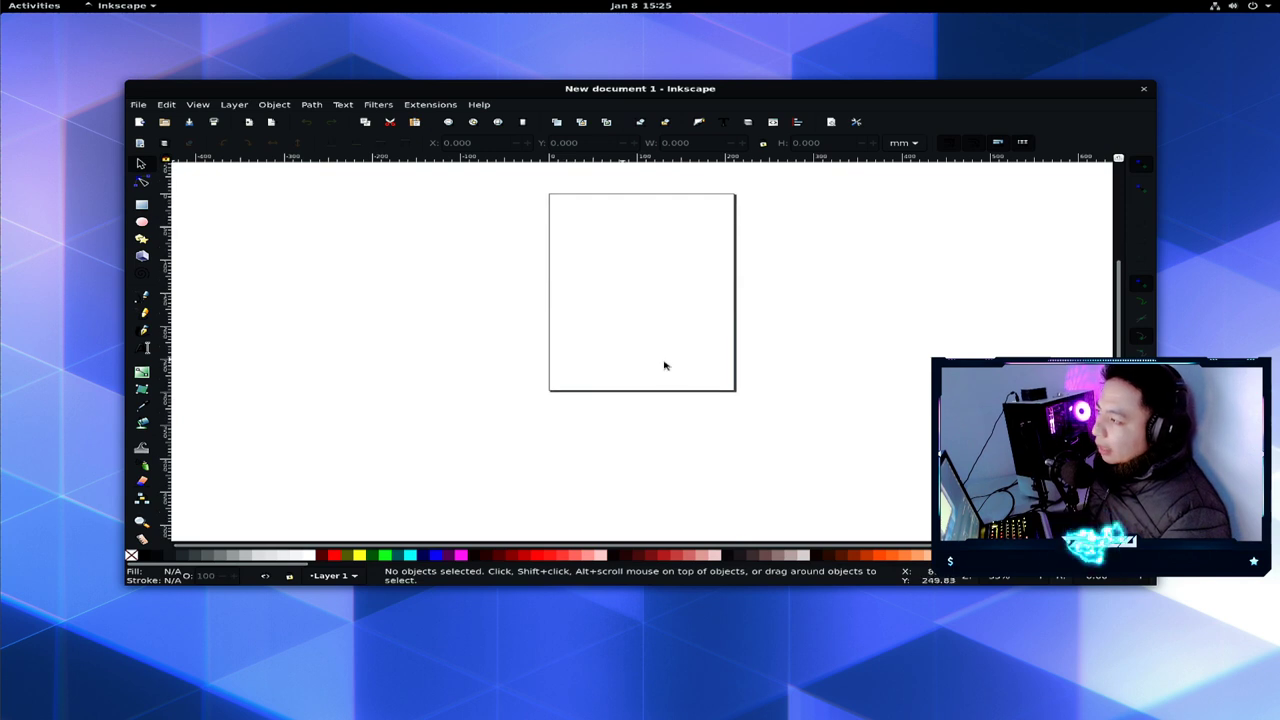
pyautogui.scroll(2, 666, 363)
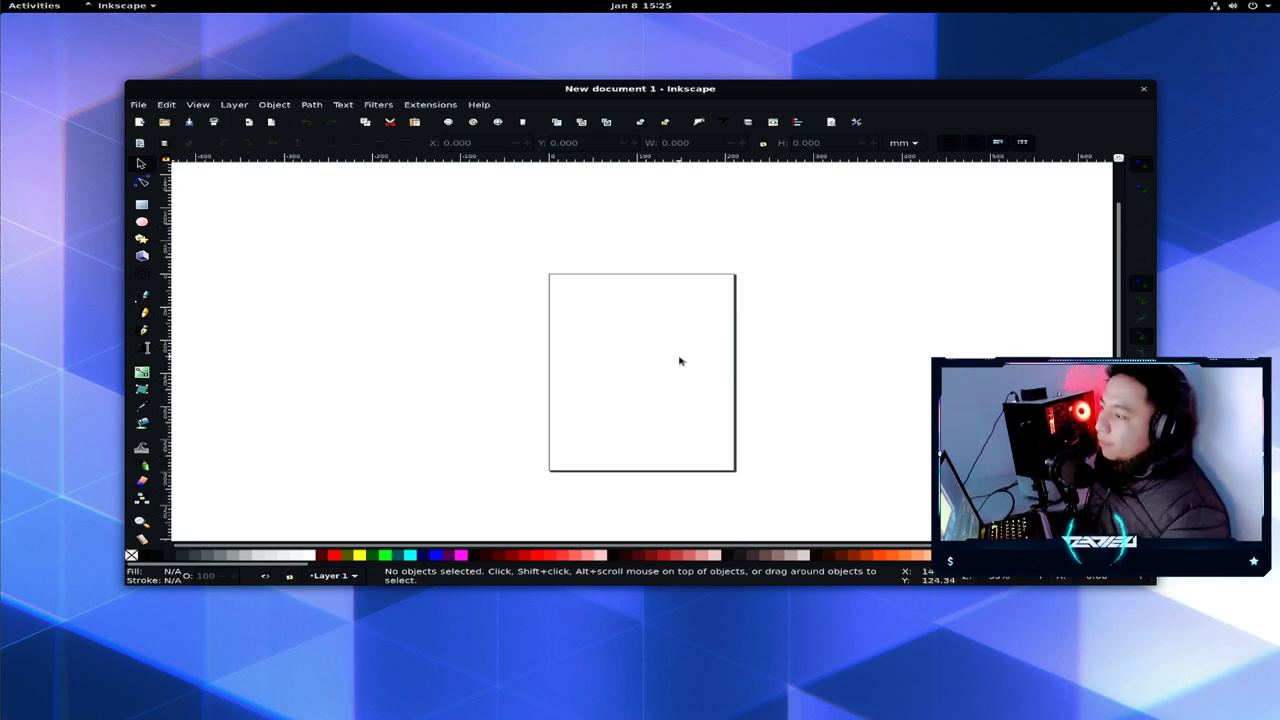
pyautogui.click(1145, 89)
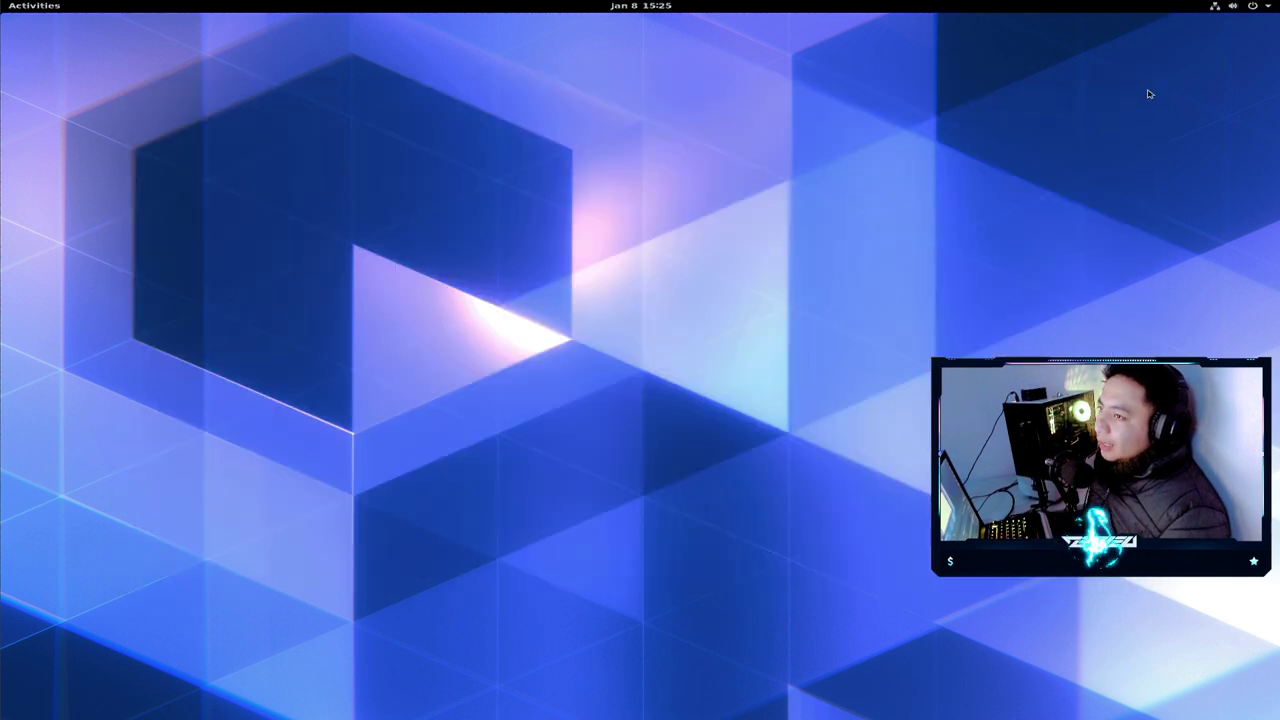
# - Find Mozilla Thunderbird in the list of all applications and launch it
pyautogui.click(58, 6)
pyautogui.click(47, 492)
pyautogui.scroll(-1, 640, 360)
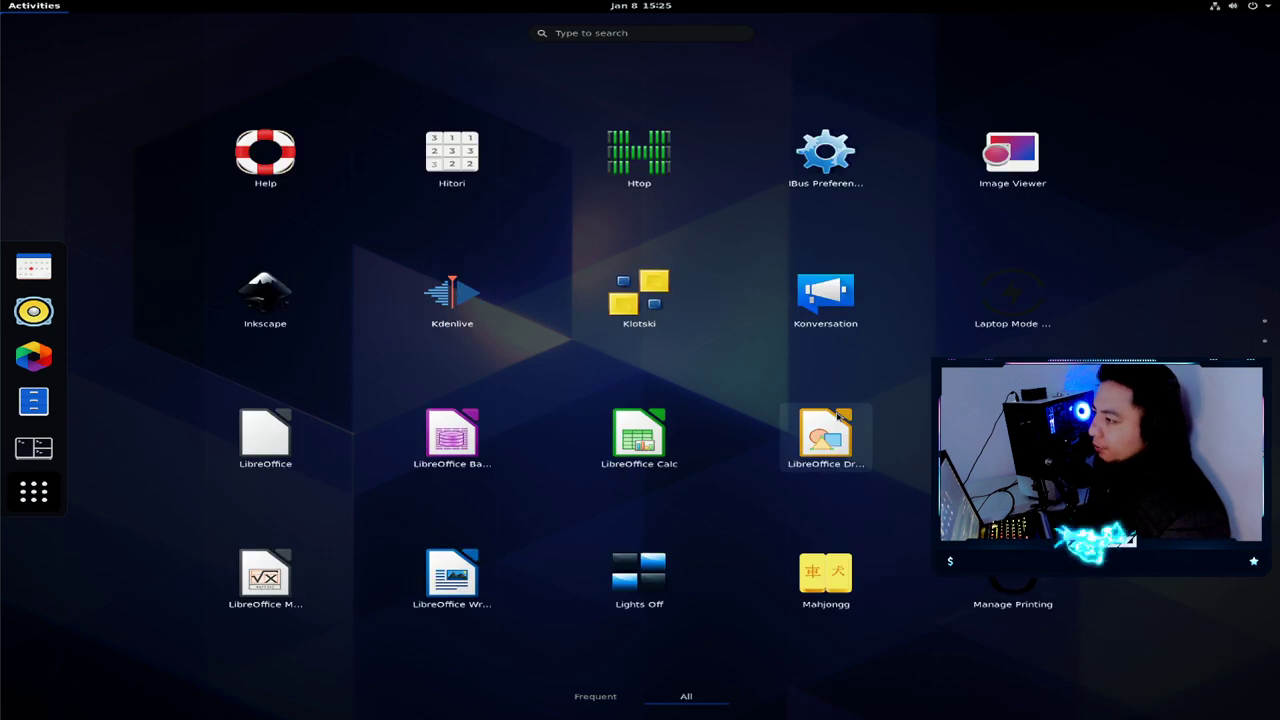
pyautogui.click(1263, 345)
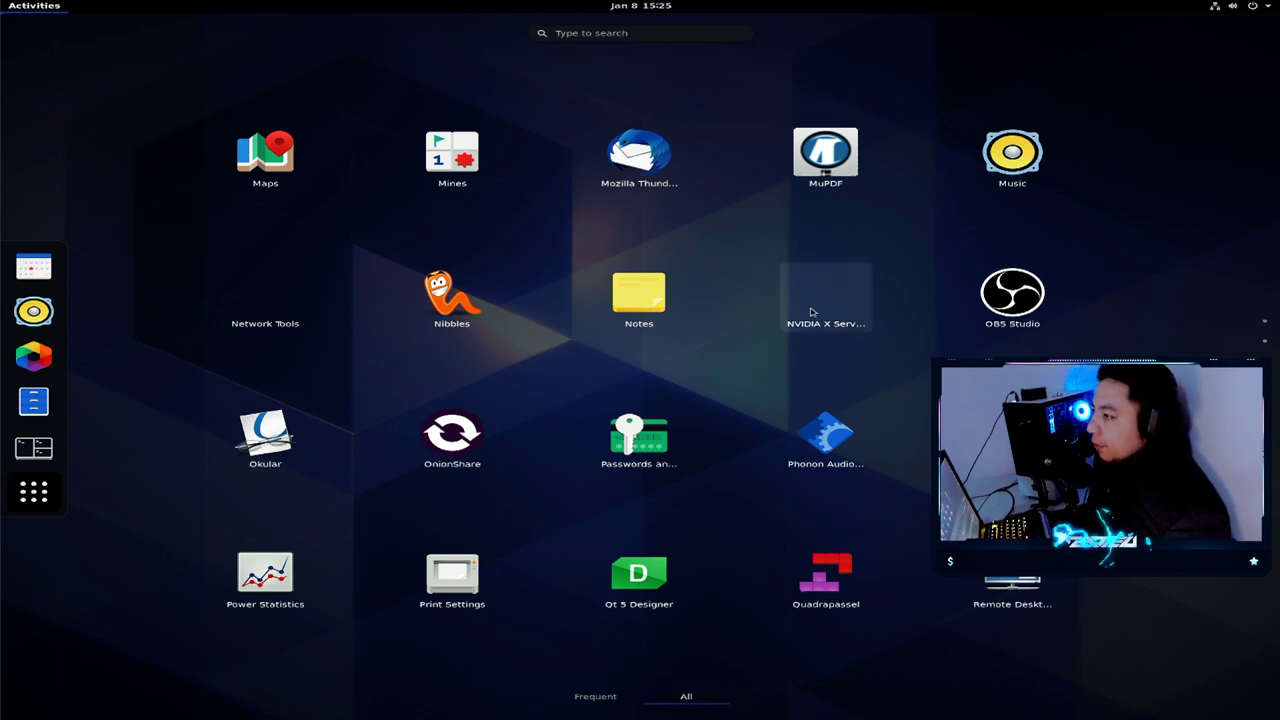
pyautogui.click(603, 173)
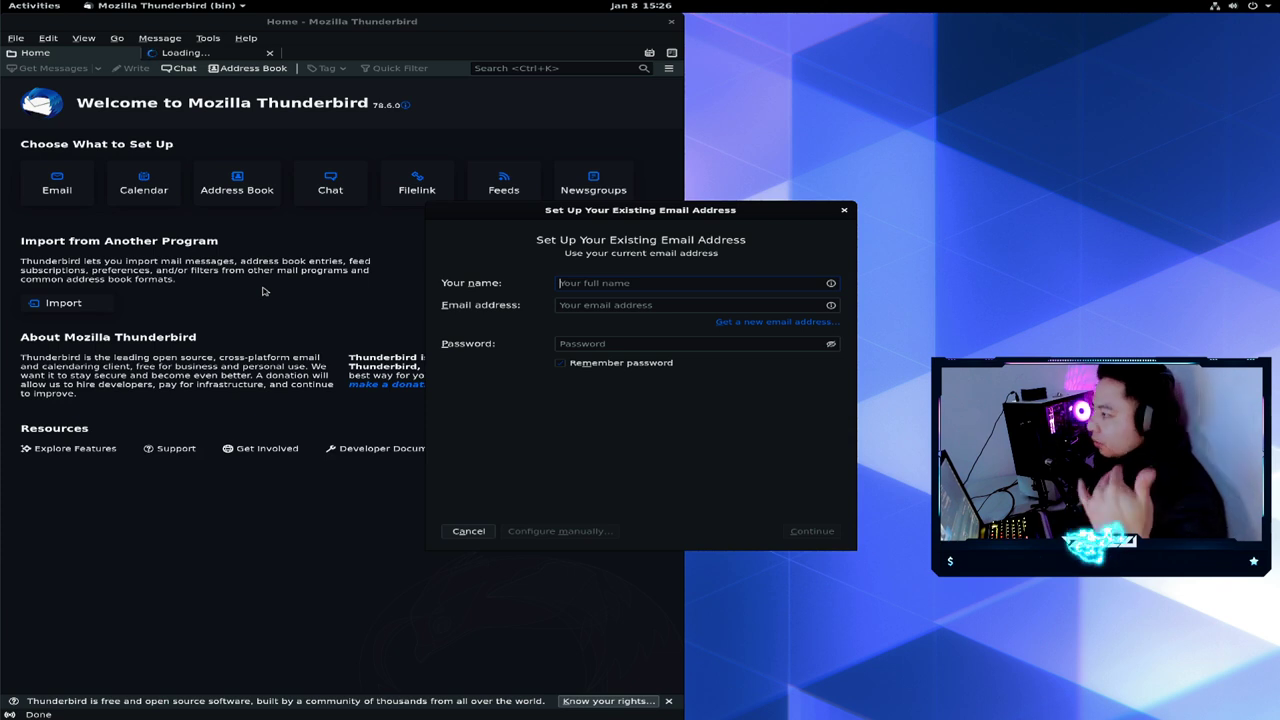
# - Dismiss Thunderbird's existing email setup dialog and privacy tab, and quit the program
pyautogui.click(845, 210)
pyautogui.moveTo(464, 26); pyautogui.dragTo(716, 108)
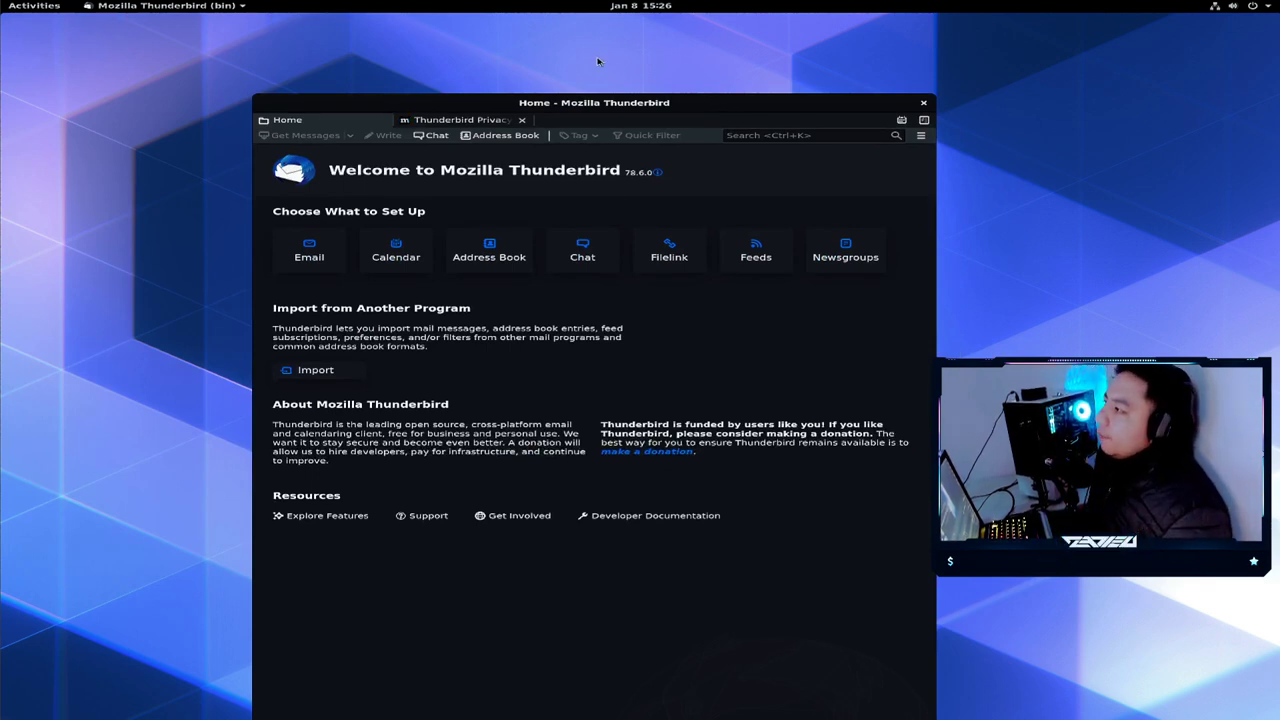
pyautogui.click(521, 120)
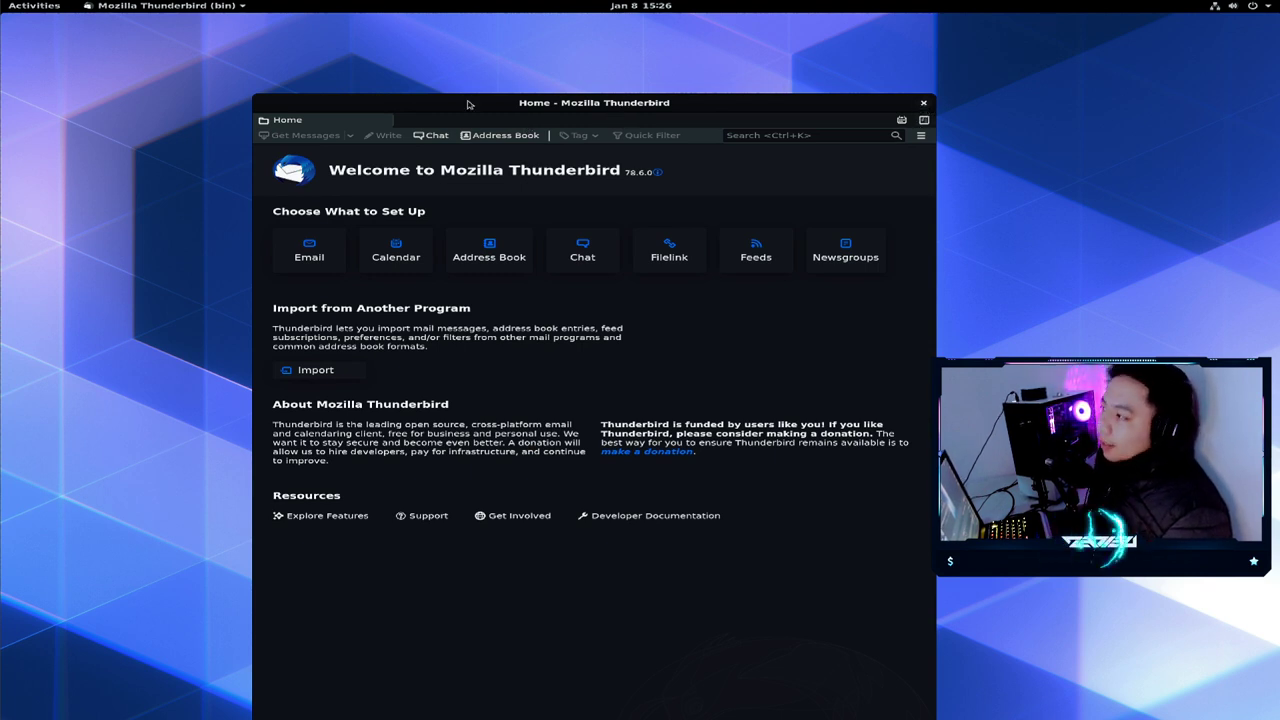
pyautogui.hotkey('ctrl', 'q')
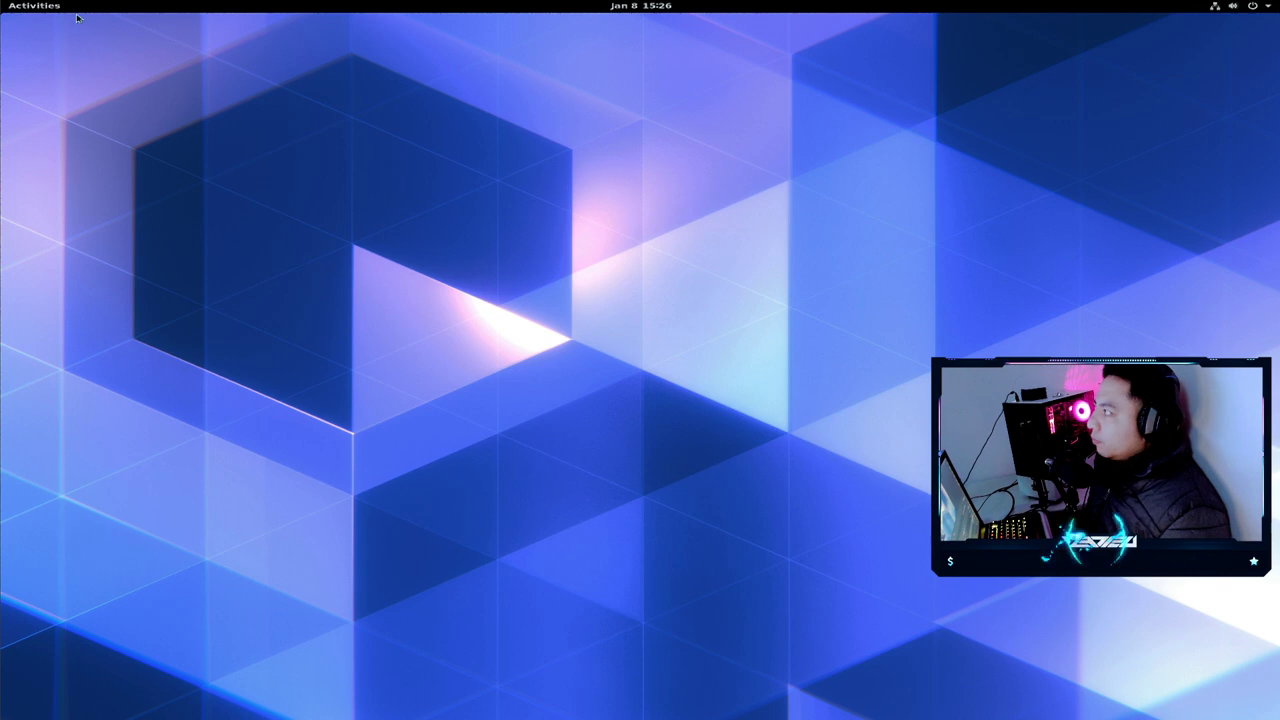
# - Look through the pages of installed applications, from the first page to the one containing Telegram Desktop
pyautogui.click(45, 7)
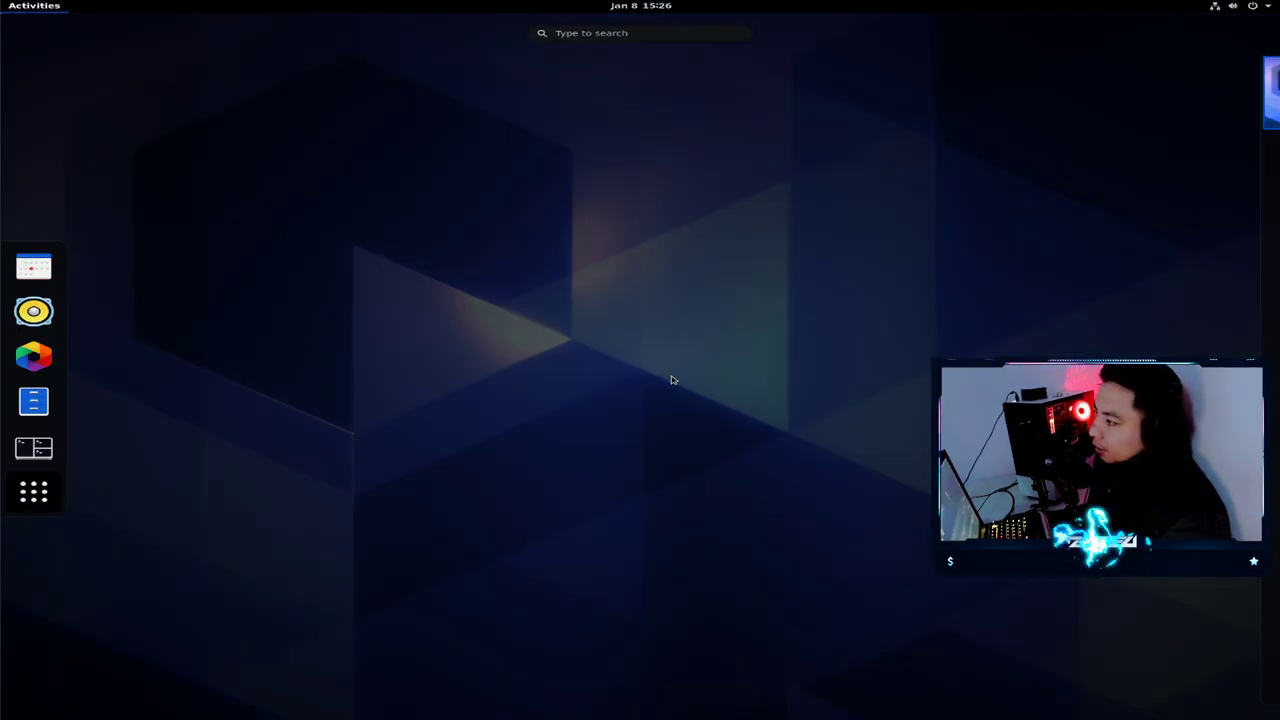
pyautogui.click(42, 505)
pyautogui.scroll(-1, 640, 370)
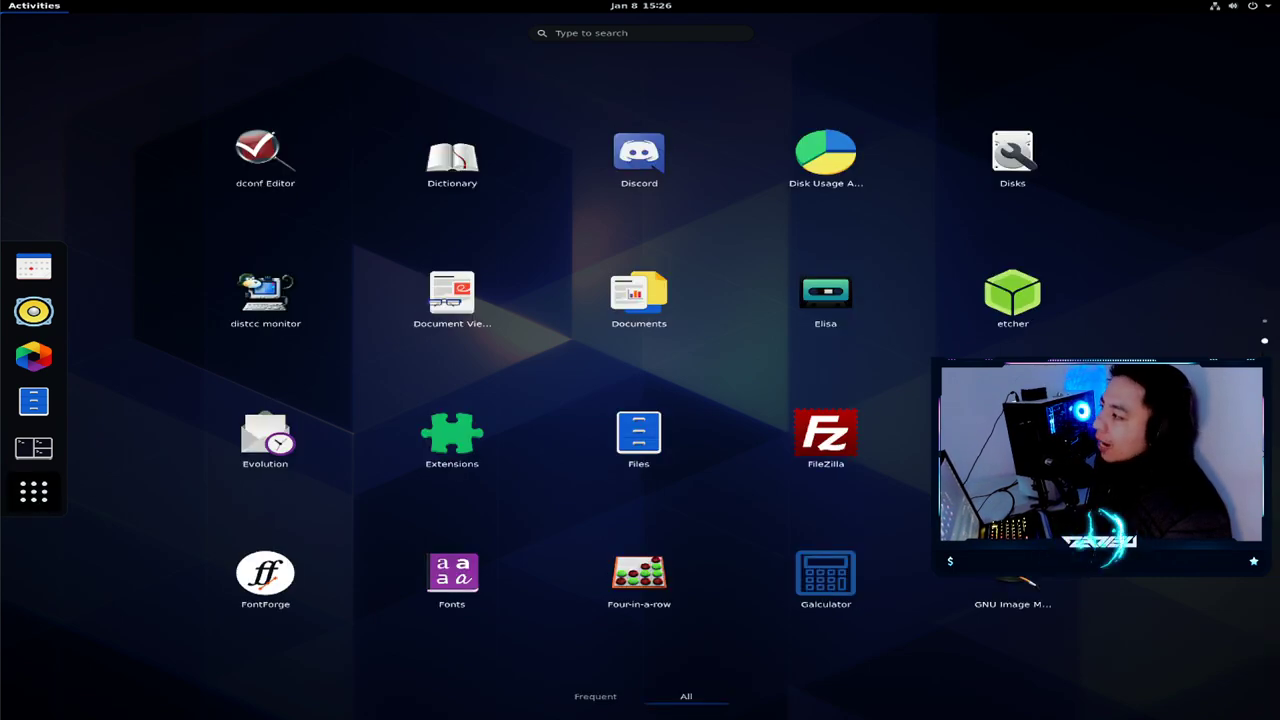
pyautogui.scroll(-3, 640, 370)
pyautogui.scroll(3, 640, 370)
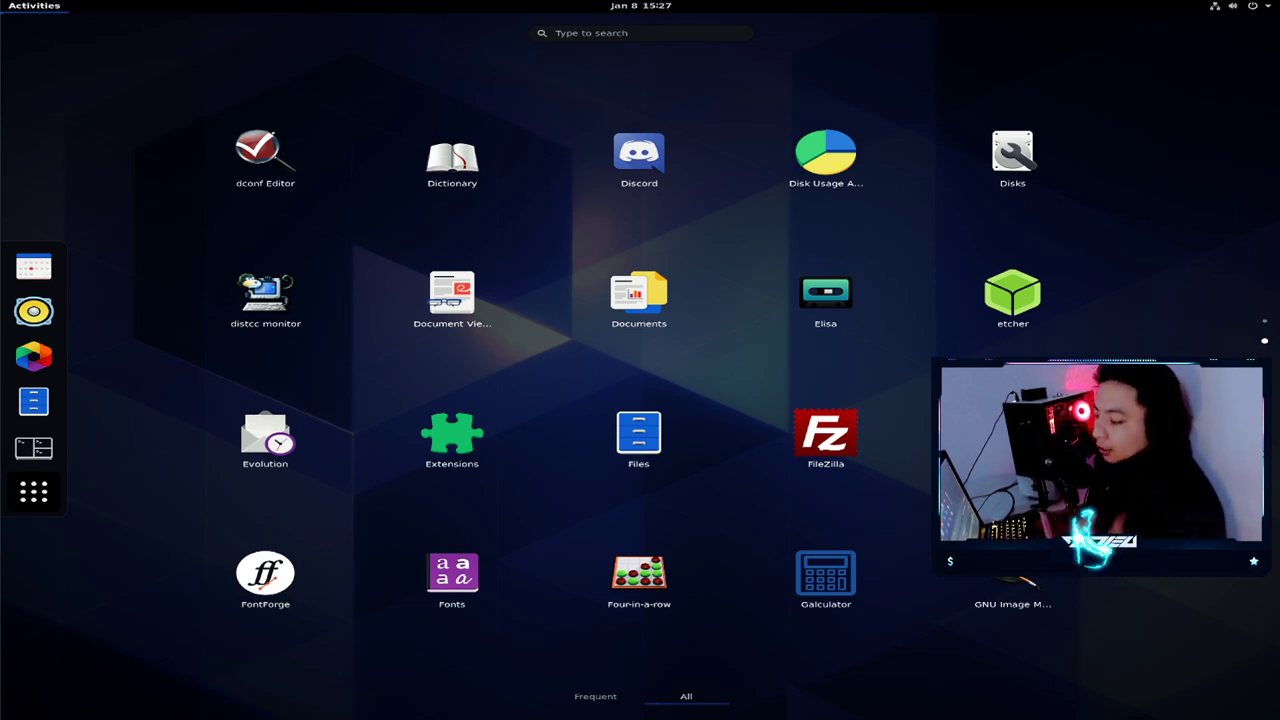
pyautogui.scroll(-2, 1120, 246)
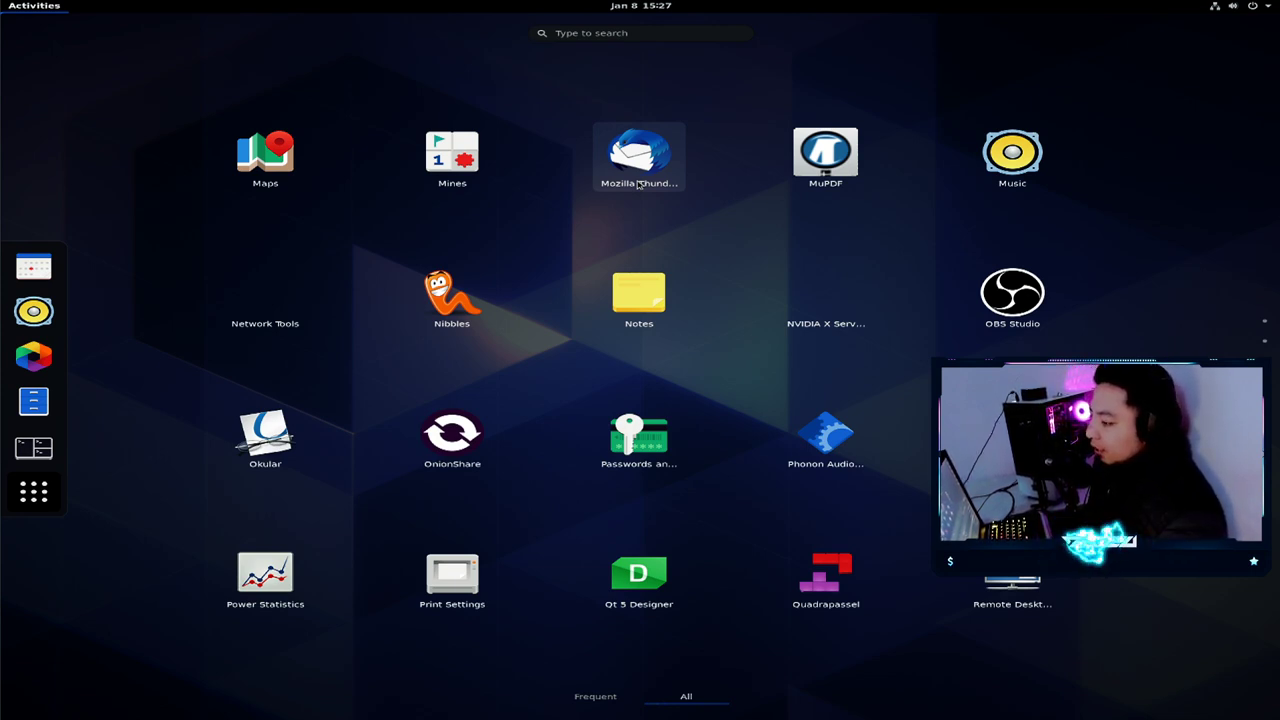
pyautogui.scroll(3, 640, 180)
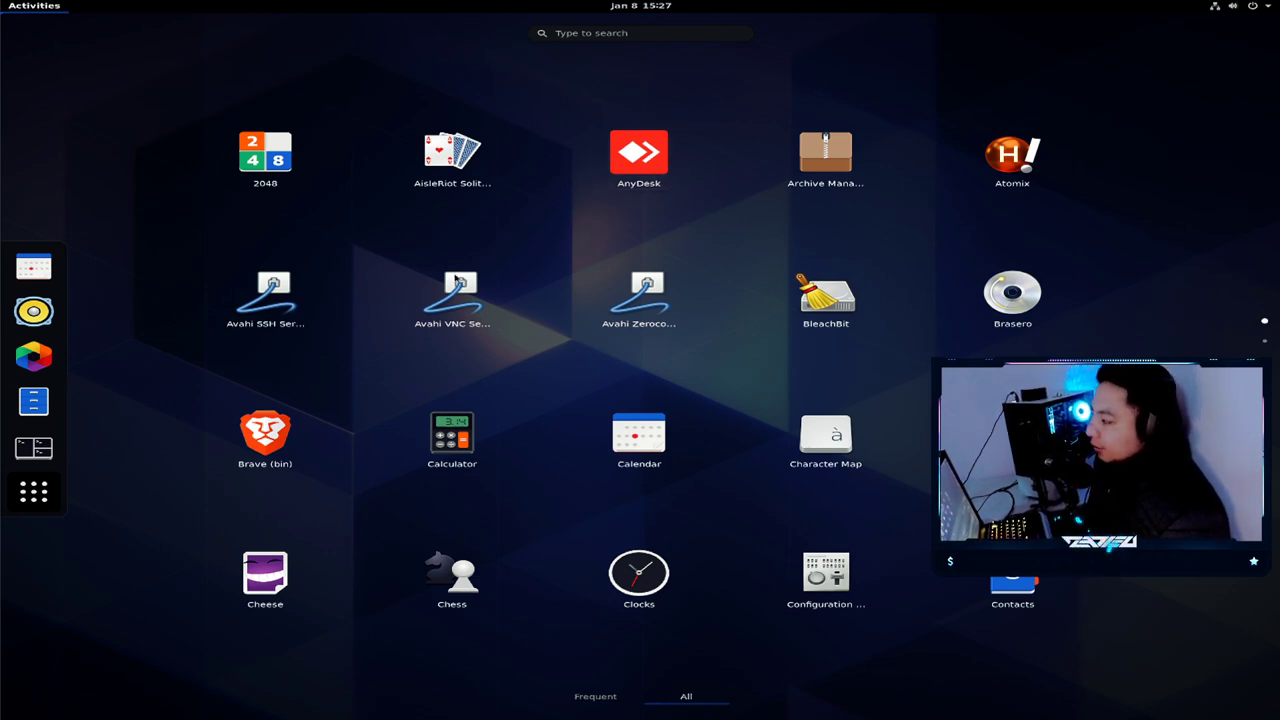
pyautogui.scroll(-1, 450, 310)
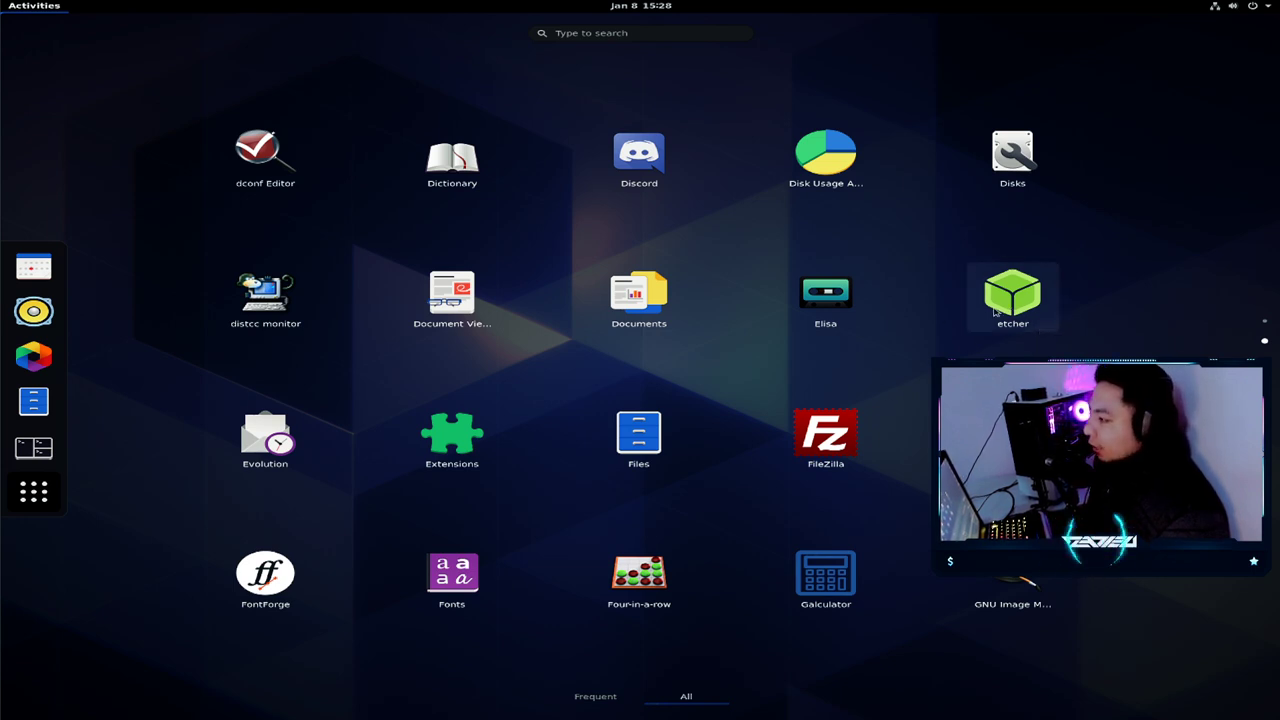
pyautogui.scroll(-1, 995, 315)
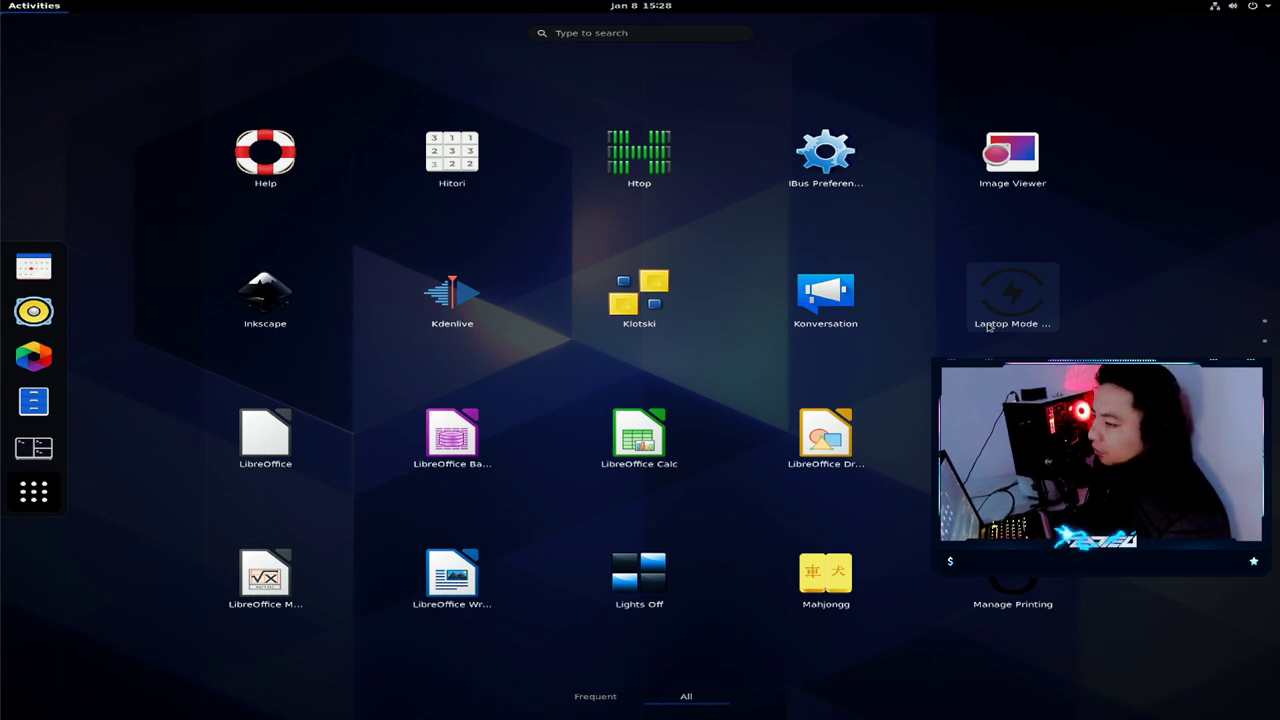
pyautogui.scroll(-1, 988, 326)
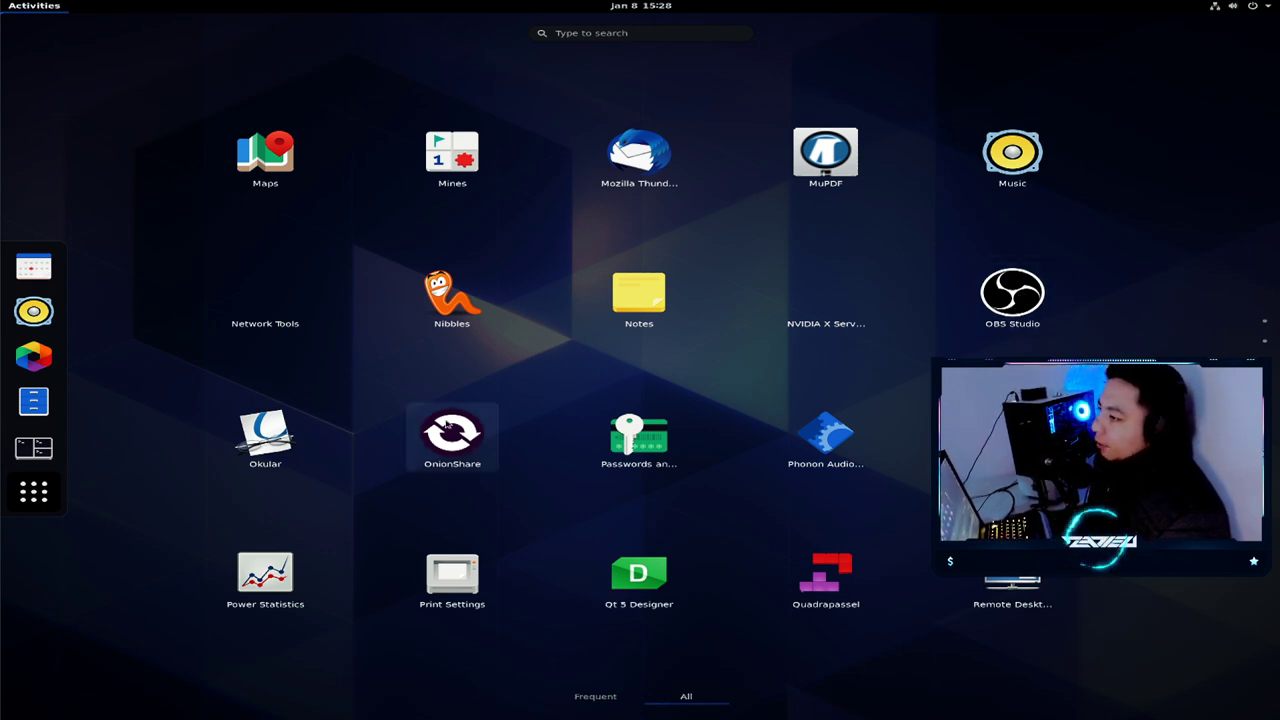
pyautogui.scroll(-1, 449, 424)
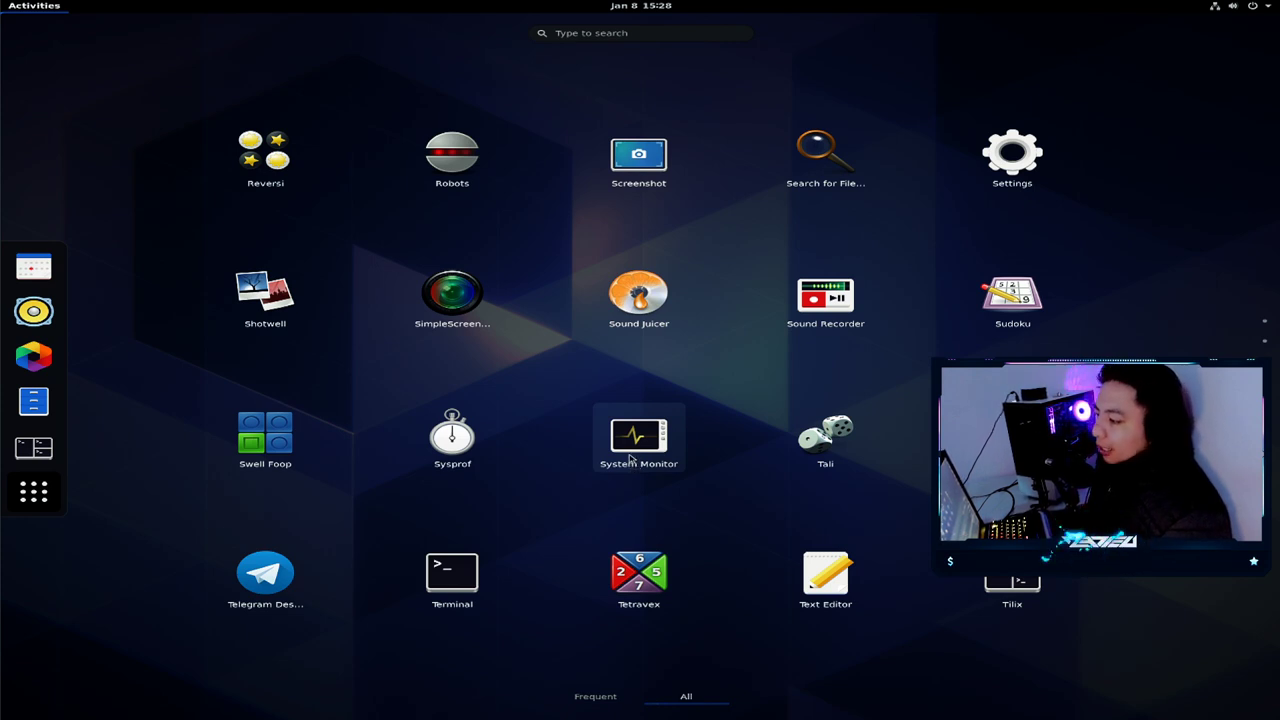
# - Launch Telegram Desktop to view its welcome window, and close it
pyautogui.click(263, 568)
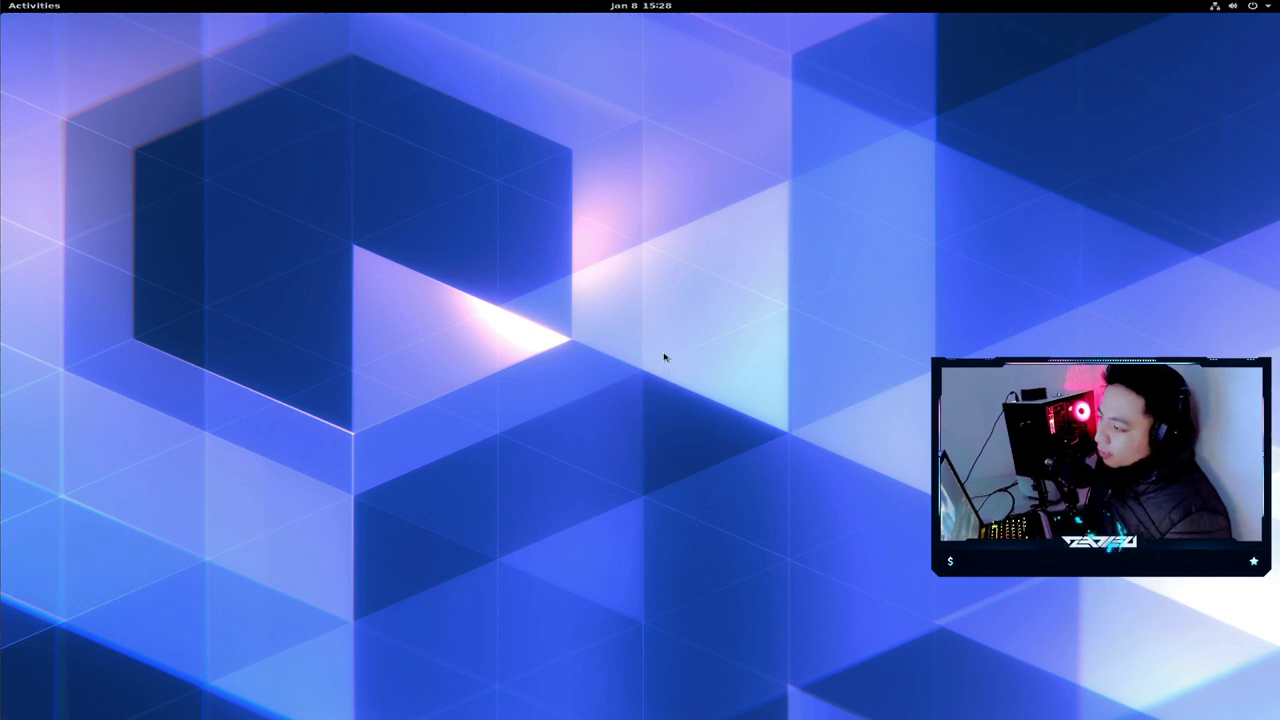
pyautogui.click(52, 10)
pyautogui.click(423, 358)
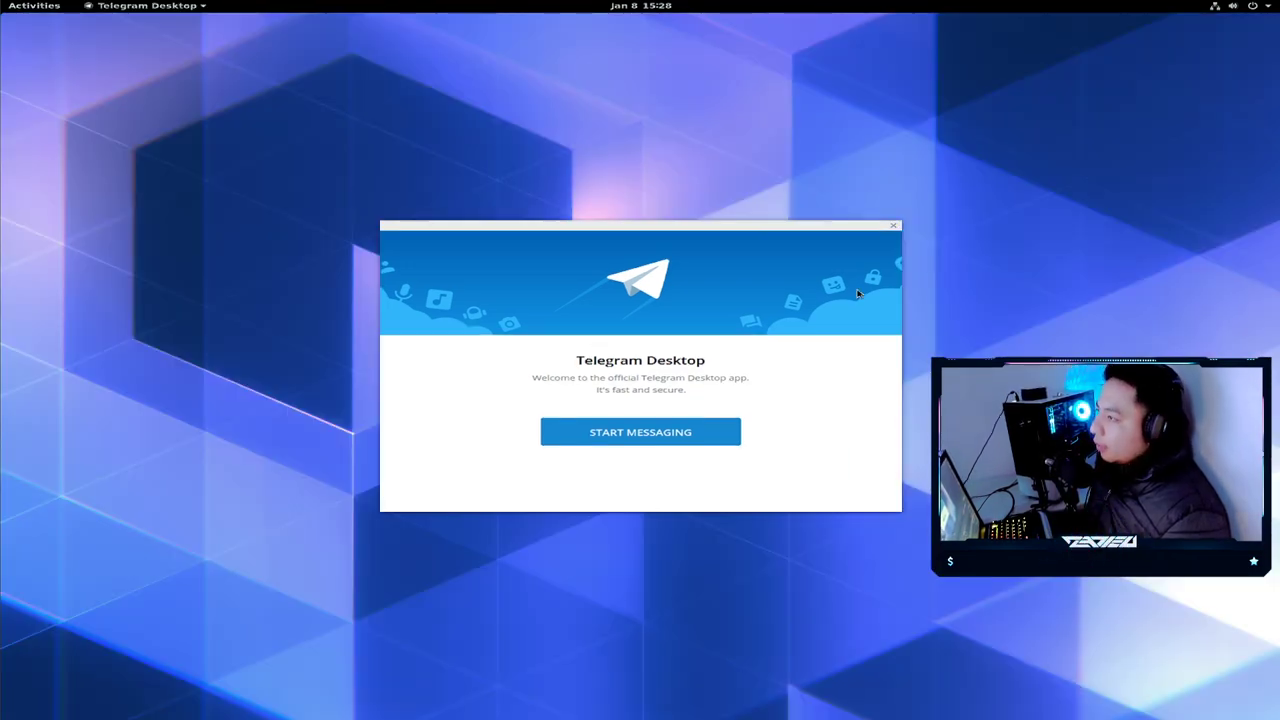
pyautogui.click(894, 227)
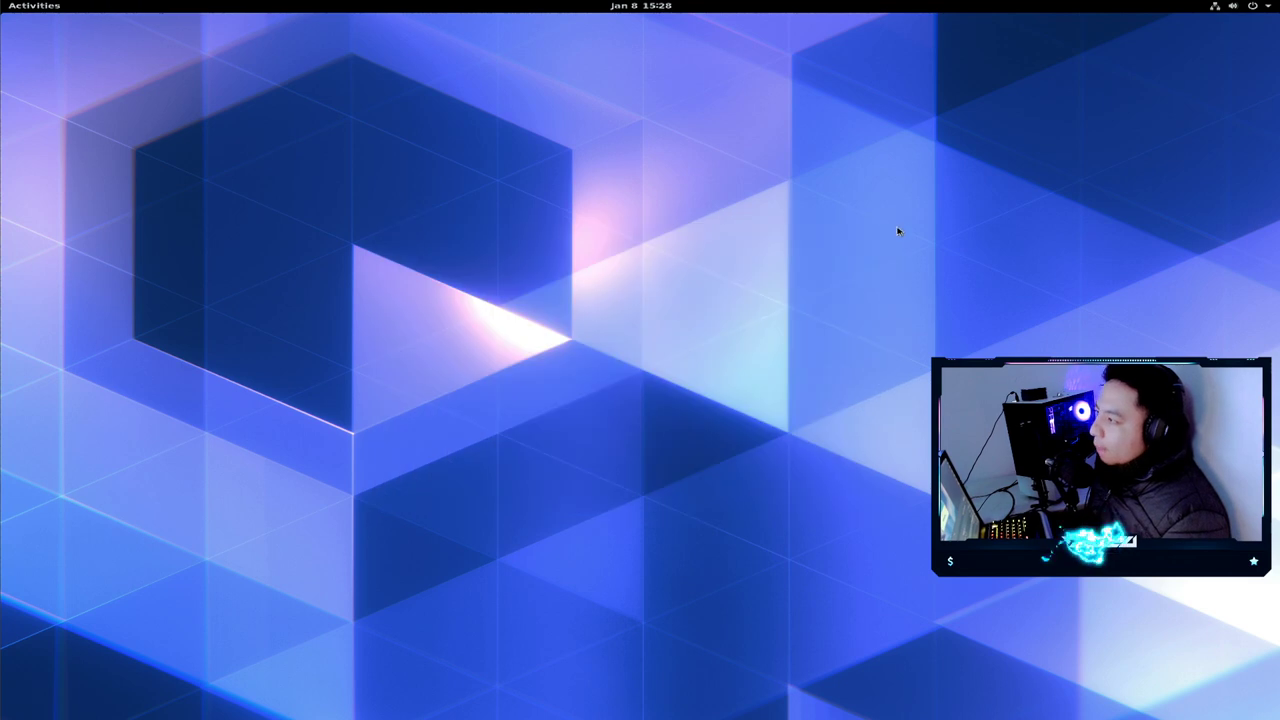
# - Examine the last page of the application list, with Tor Browser, Transmission, VLC and VSCodium
pyautogui.click(32, 6)
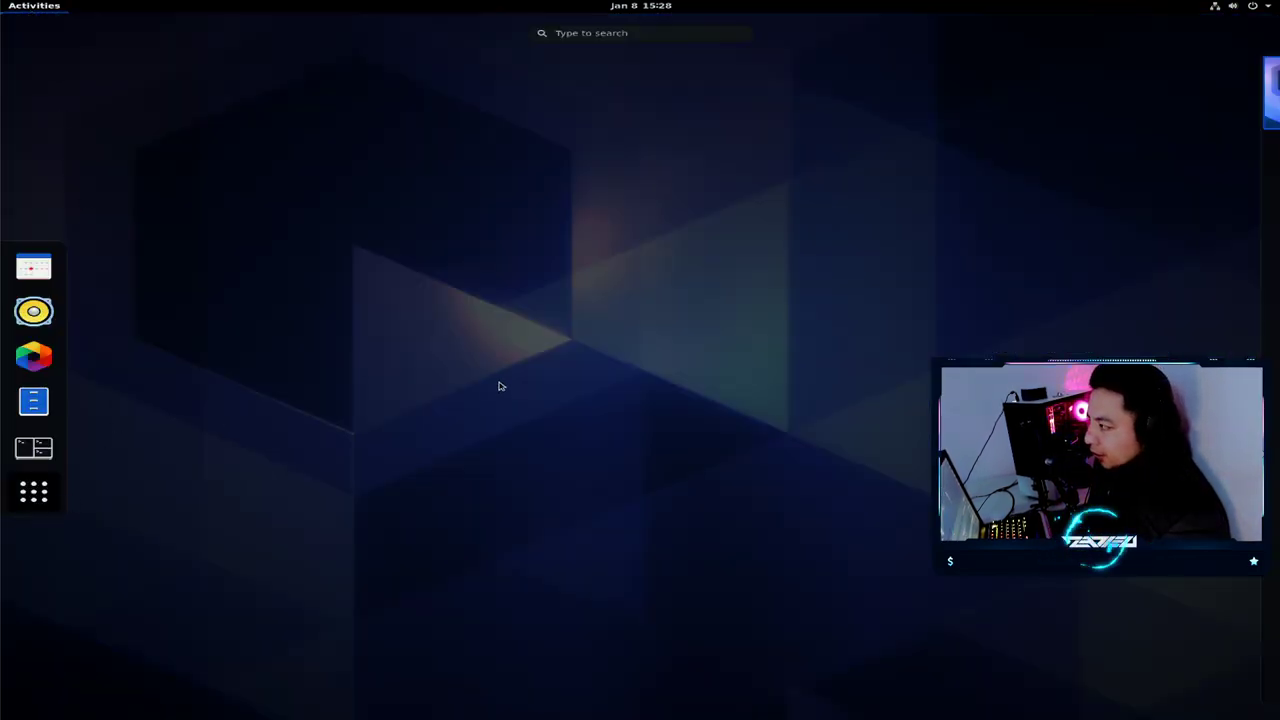
pyautogui.click(33, 490)
pyautogui.scroll(-4, 640, 400)
pyautogui.scroll(-2, 672, 404)
pyautogui.scroll(2, 690, 395)
pyautogui.scroll(-1, 697, 391)
pyautogui.scroll(1, 692, 392)
pyautogui.scroll(-2, 695, 394)
pyautogui.scroll(1, 709, 394)
pyautogui.scroll(-1, 707, 390)
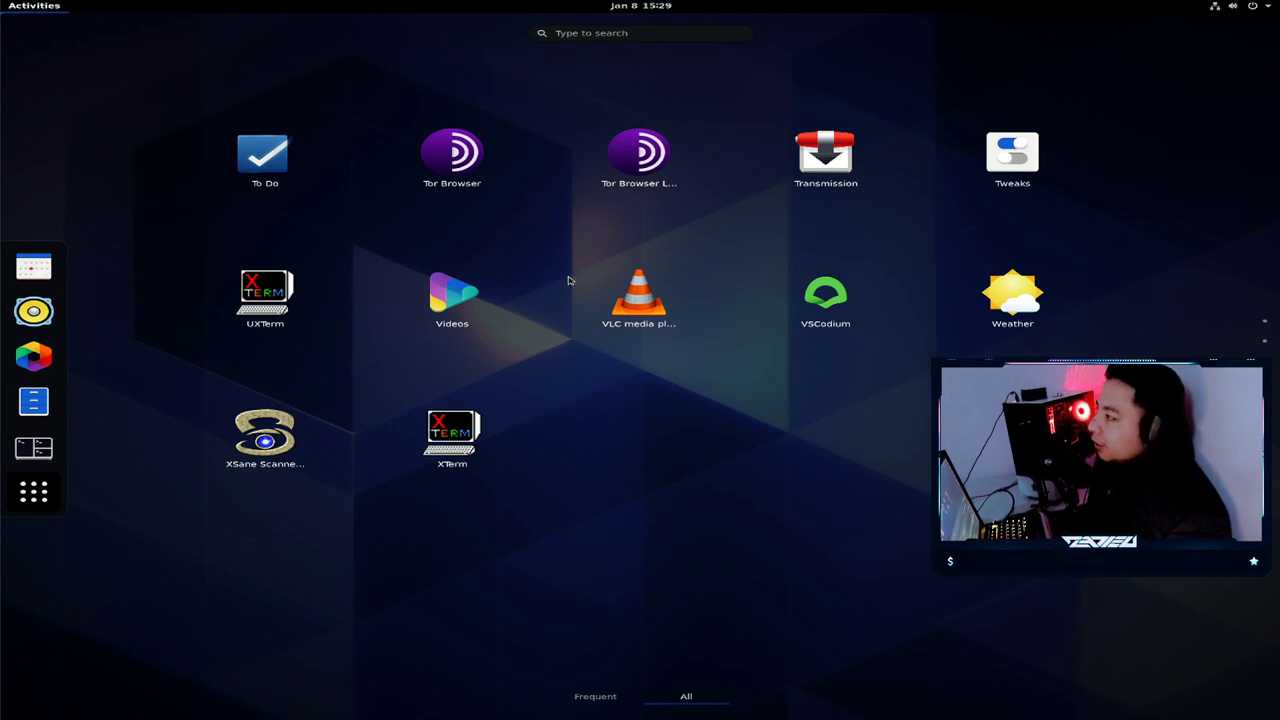
# - Launch Tor Browser to start its first-time download
pyautogui.click(480, 180)
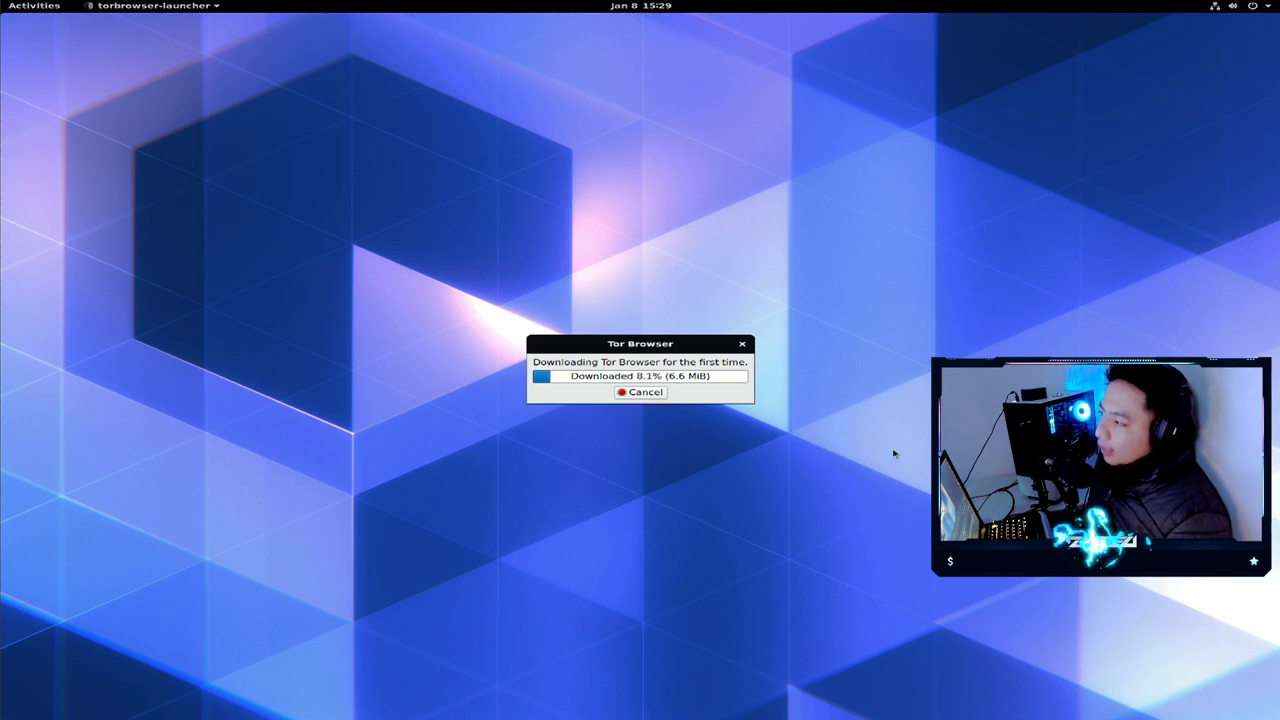
# - Launch VLC media player from the last page of the full application list
pyautogui.click(34, 5)
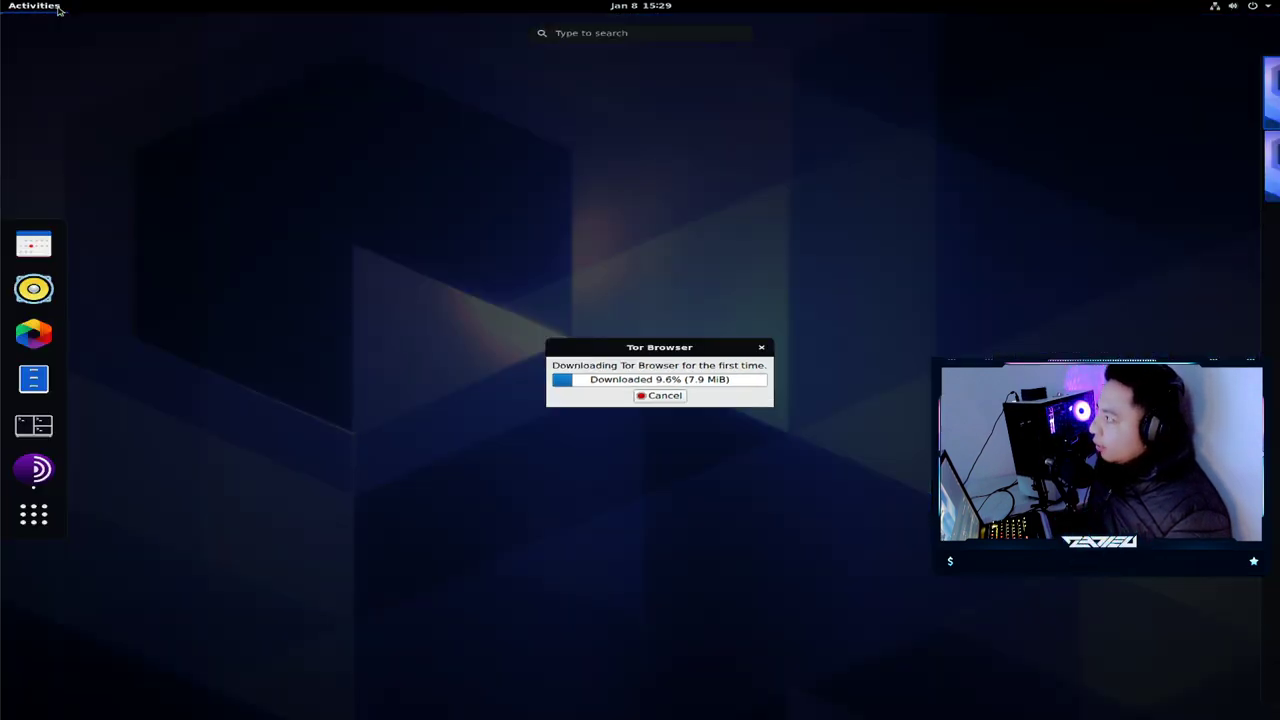
pyautogui.click(33, 514)
pyautogui.scroll(-2, 745, 398)
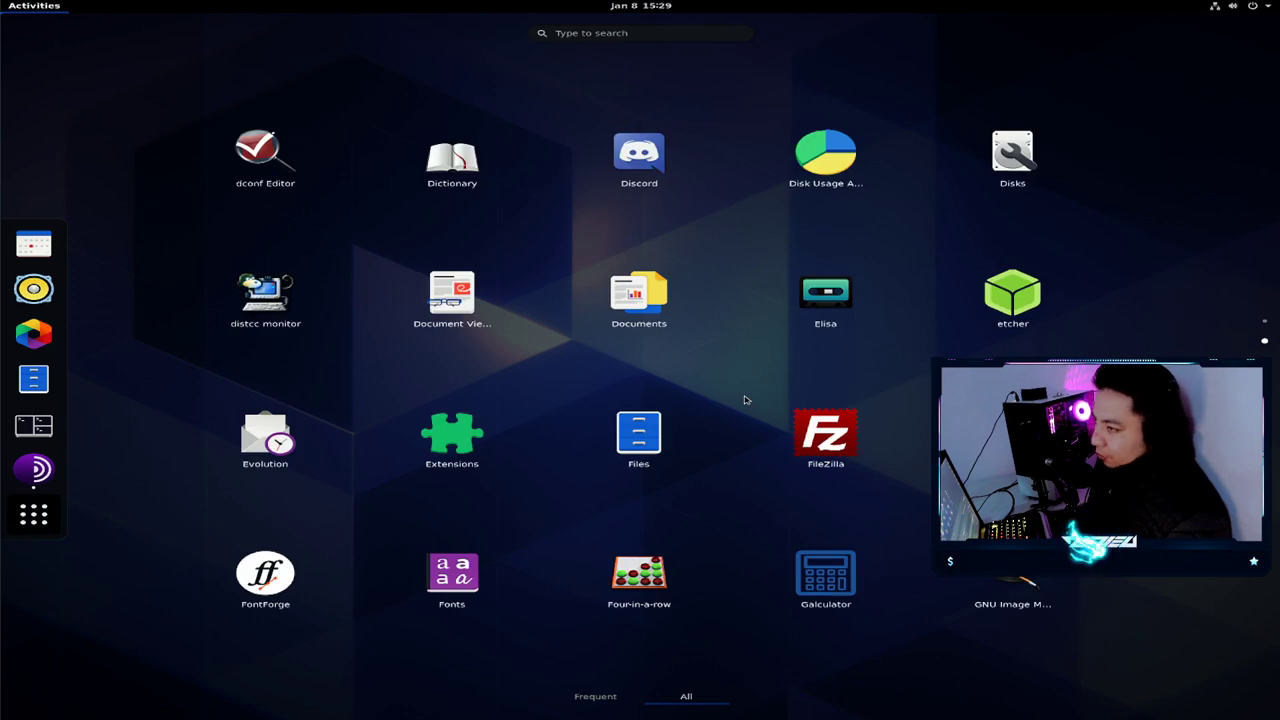
pyautogui.scroll(1, 745, 399)
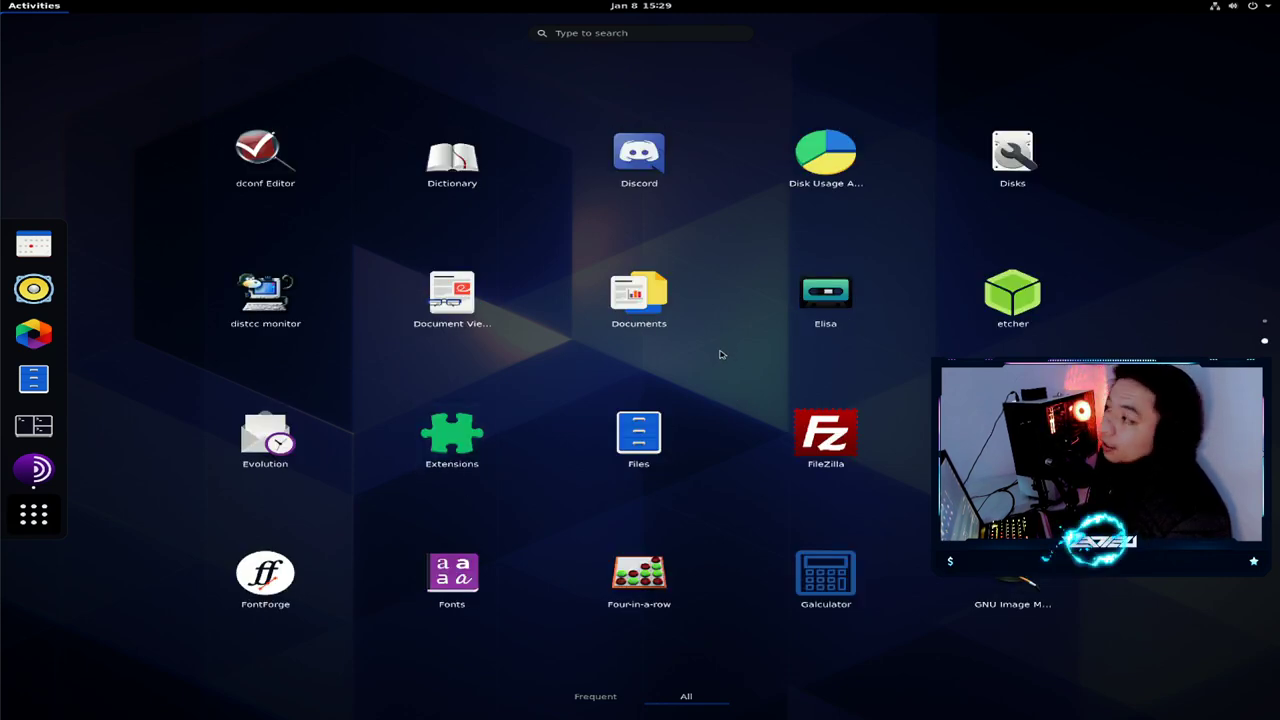
pyautogui.scroll(-1, 722, 354)
pyautogui.scroll(-1, 717, 357)
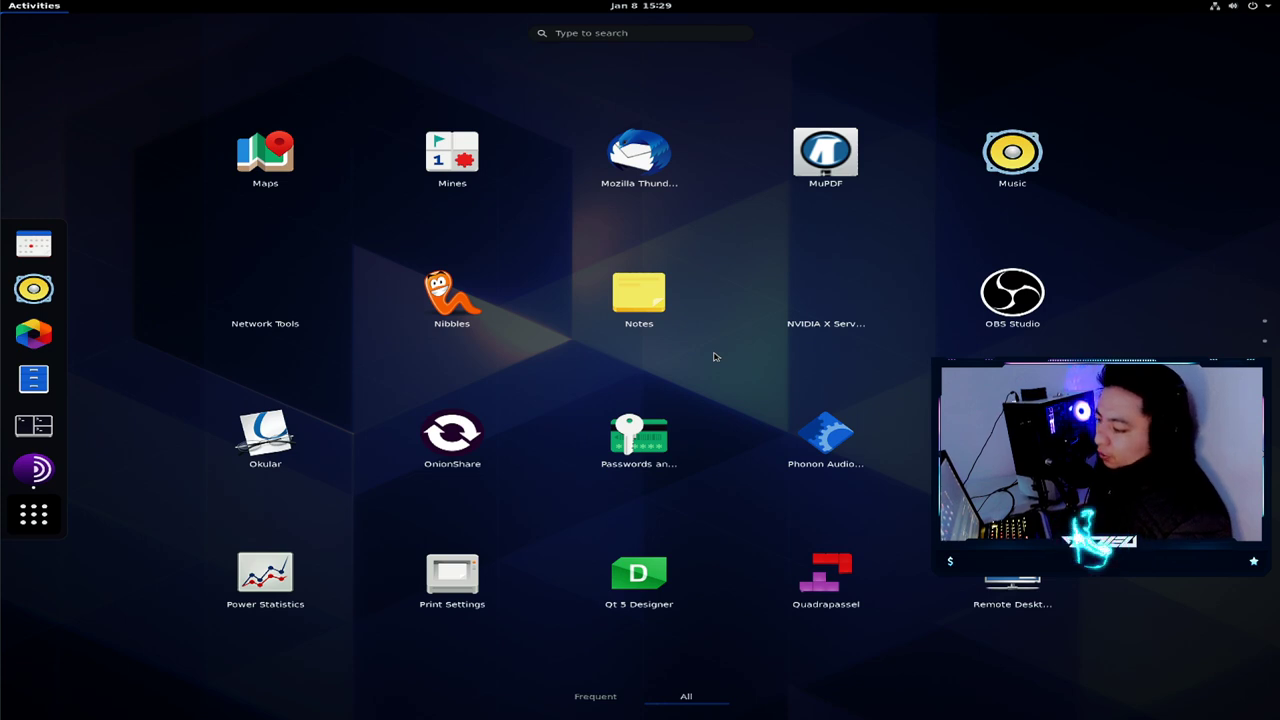
pyautogui.scroll(-1, 714, 357)
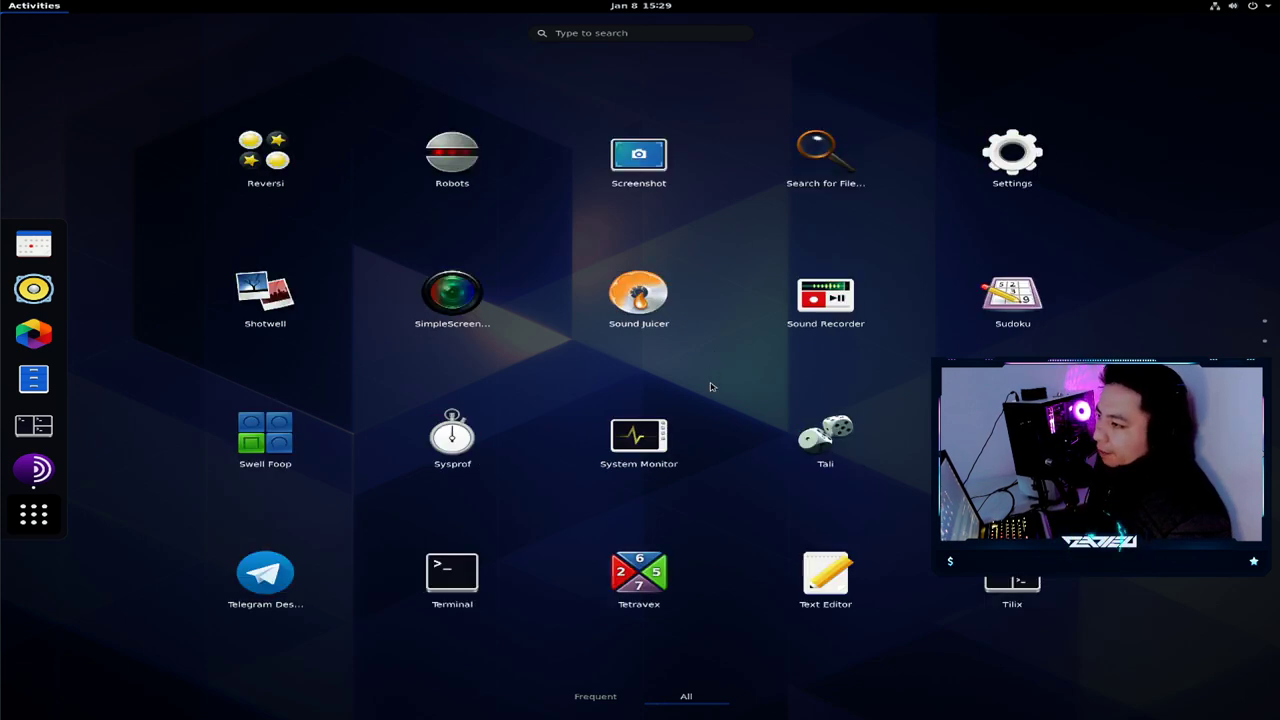
pyautogui.scroll(-1, 711, 387)
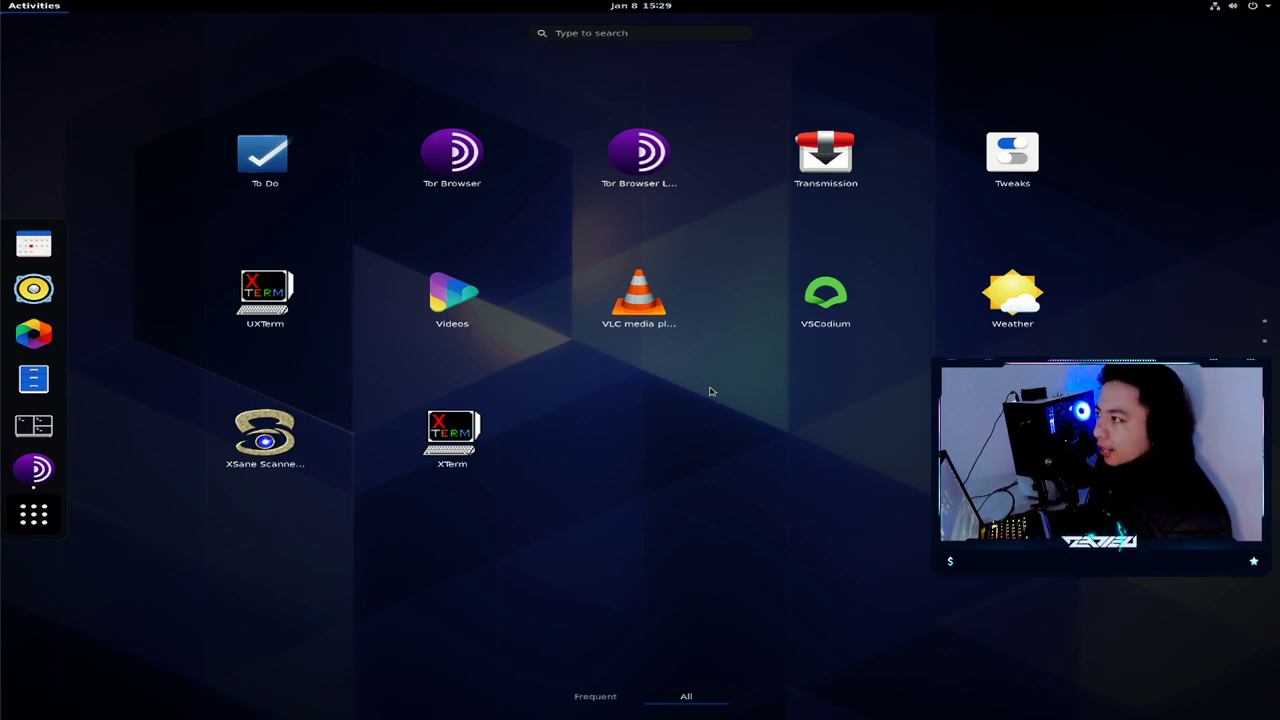
pyautogui.click(677, 292)
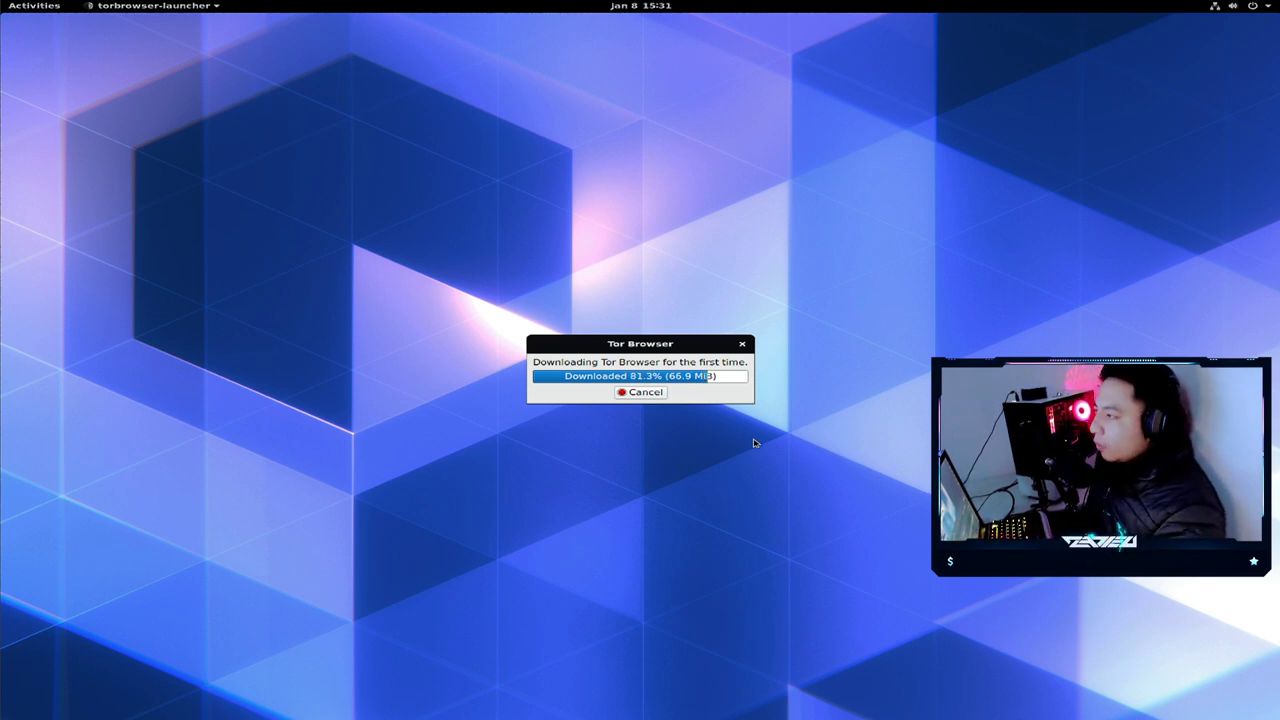
# - Return to the last page of the application list and launch VSCodium
pyautogui.click(30, 7)
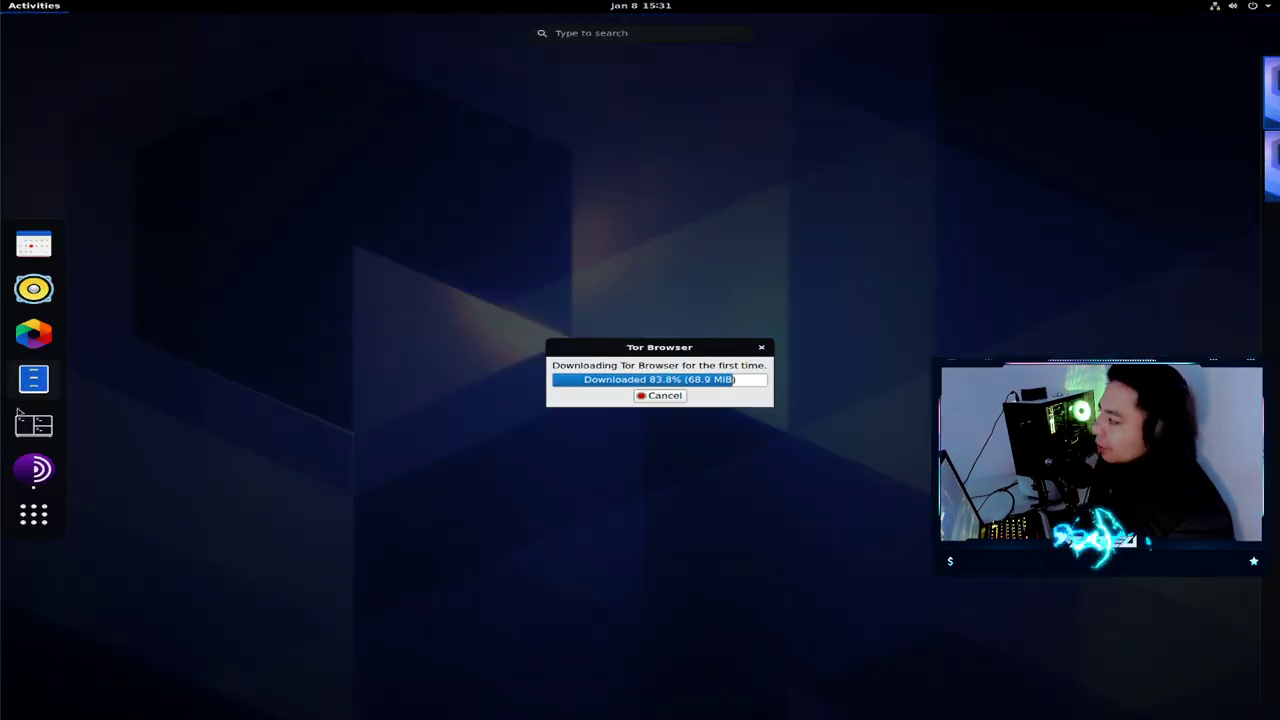
pyautogui.click(33, 515)
pyautogui.scroll(-6, 618, 490)
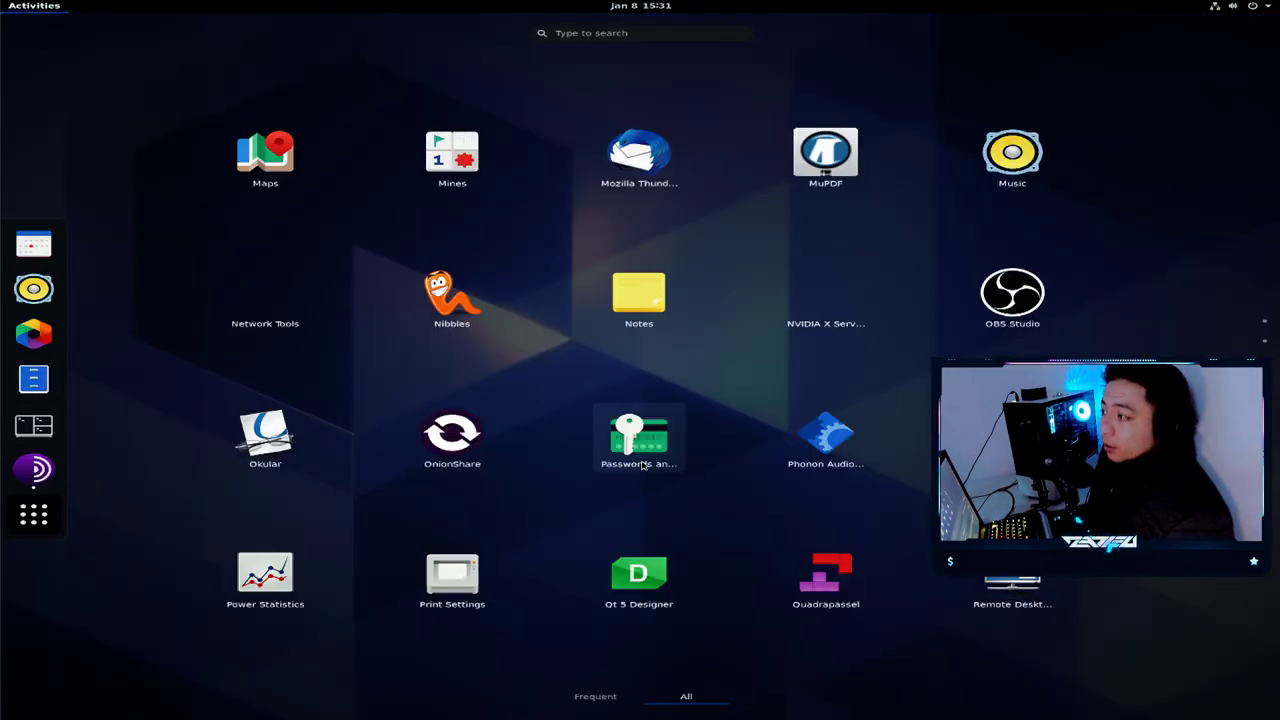
pyautogui.scroll(1, 1090, 578)
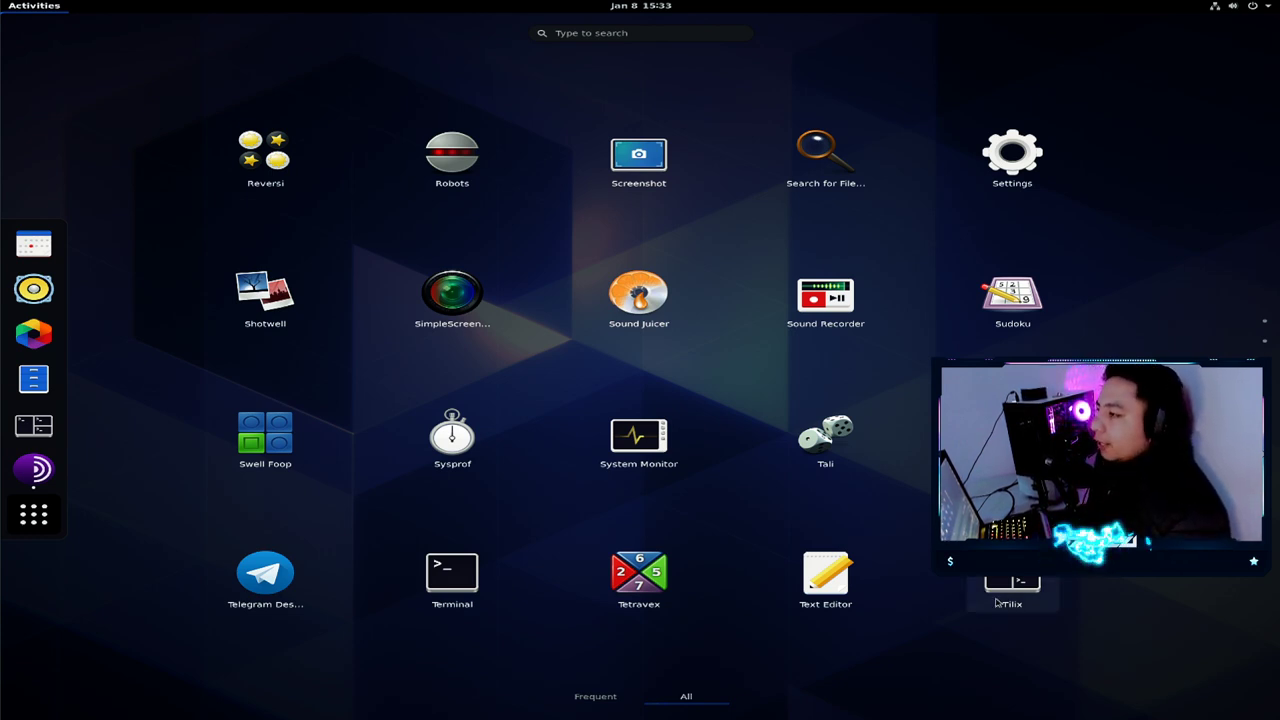
pyautogui.scroll(-1, 1089, 578)
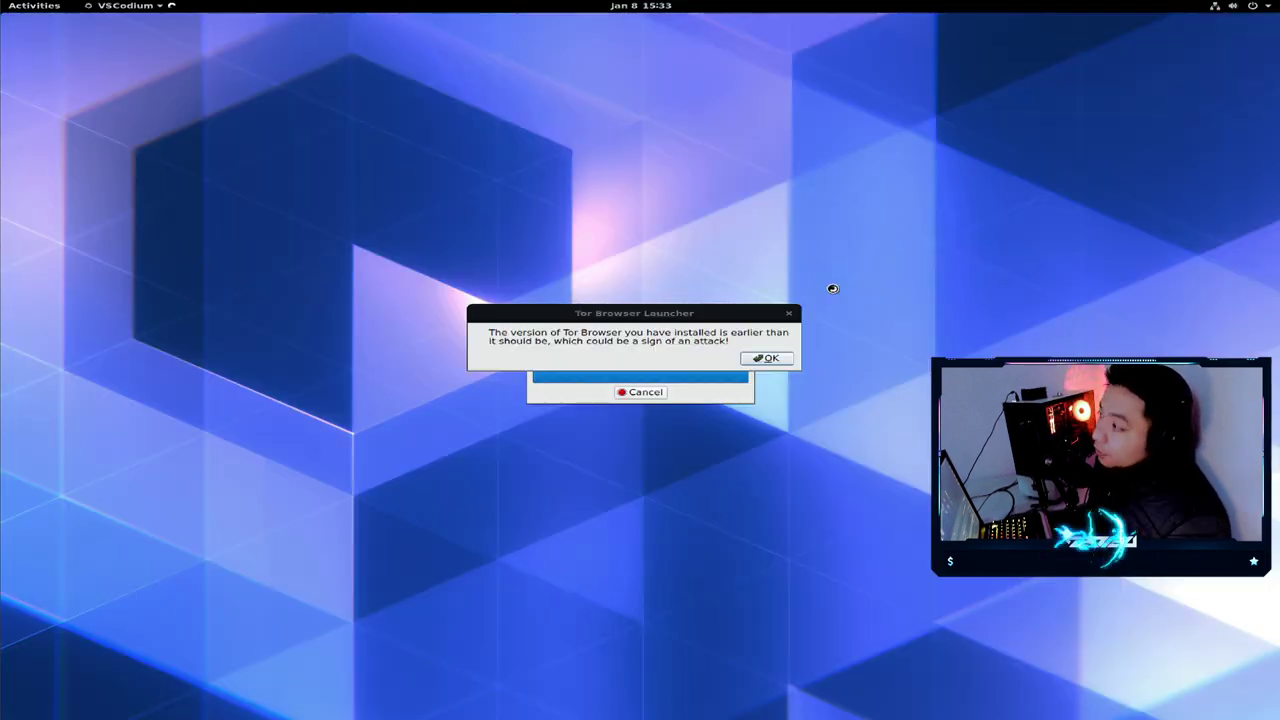
pyautogui.click(828, 292)
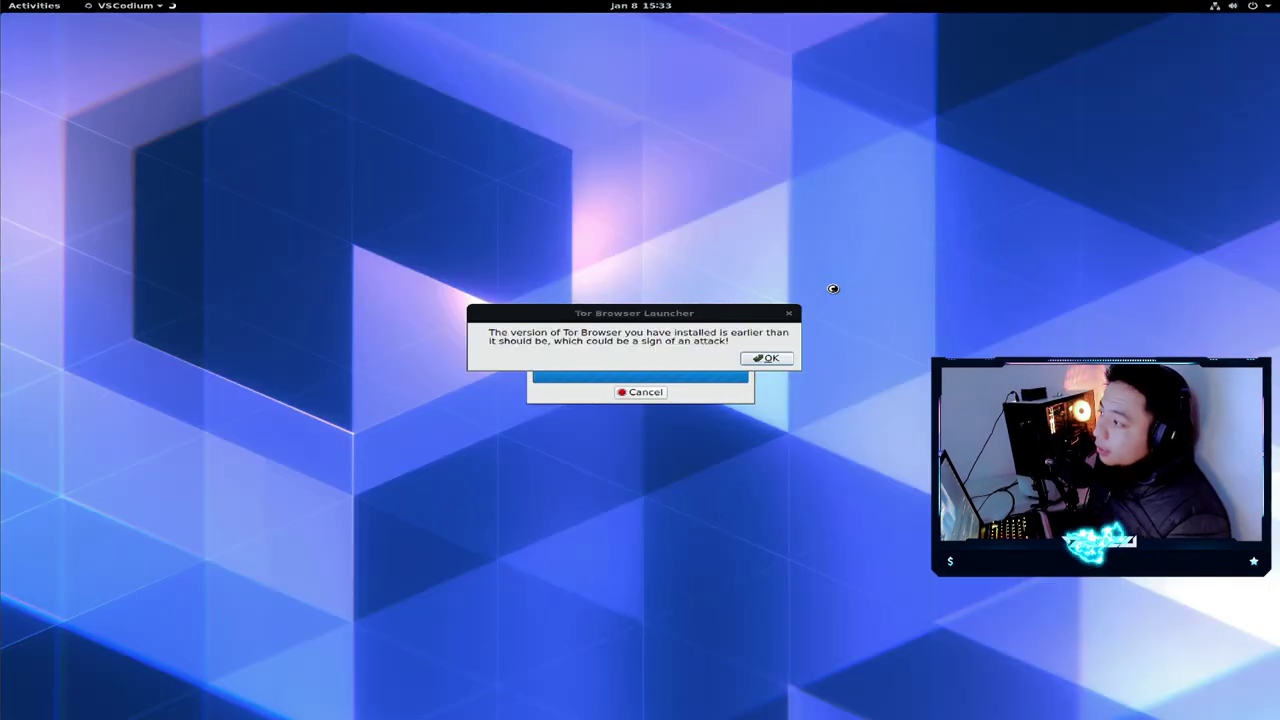
# - Acknowledge the Tor Browser Launcher version warning, and close VSCodium's Welcome page and window
pyautogui.click(766, 358)
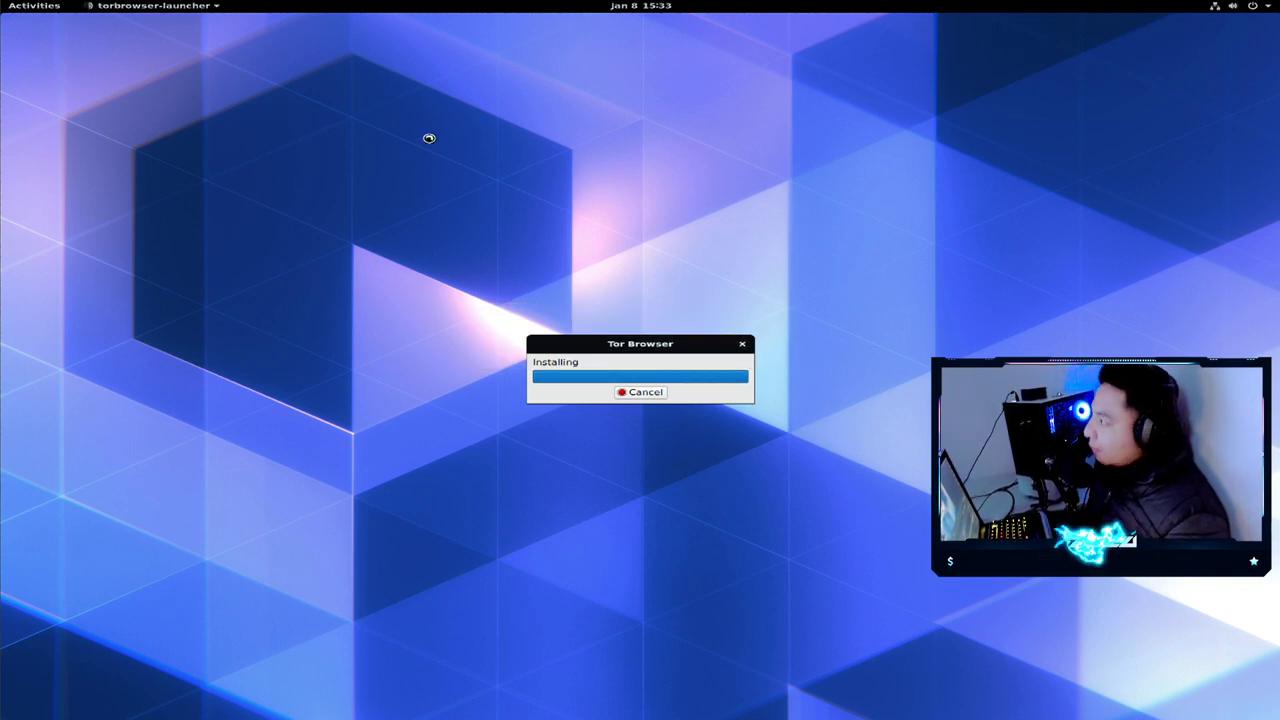
pyautogui.click(38, 7)
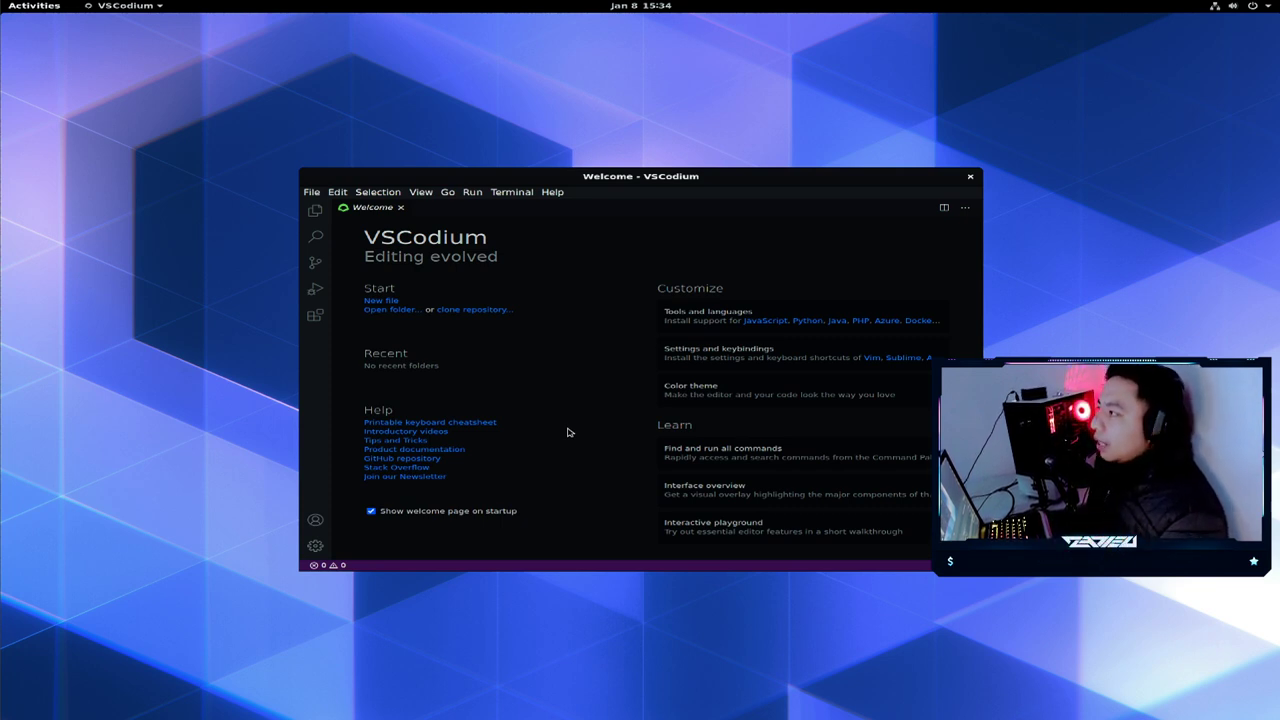
pyautogui.click(400, 209)
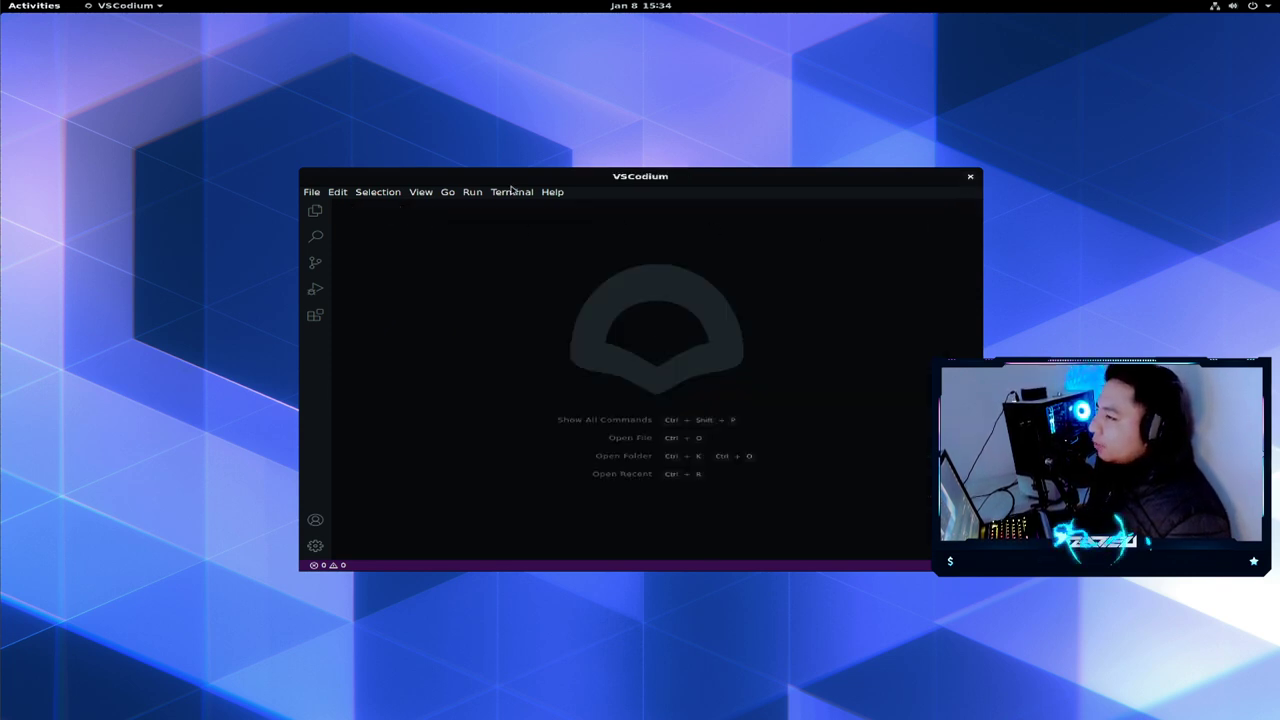
pyautogui.click(970, 176)
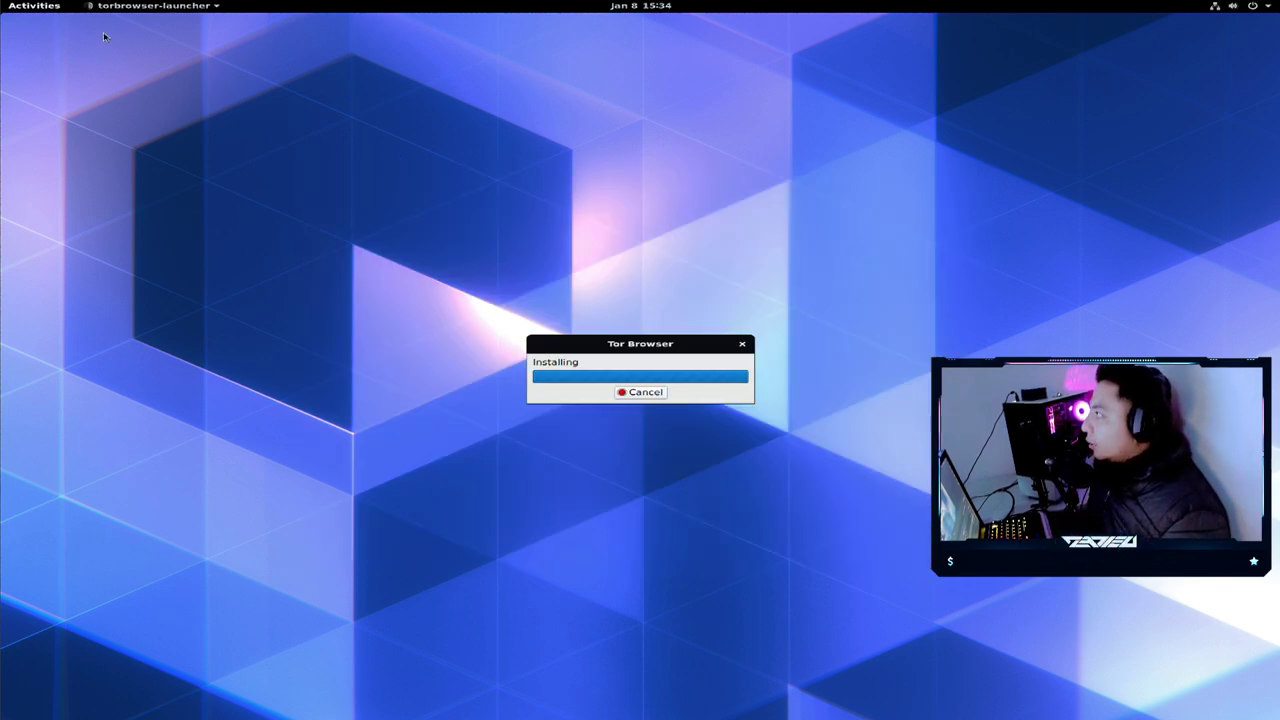
# - Launch the Tilix terminal from the application list and move its window to the middle of the desktop
pyautogui.click(48, 14)
pyautogui.click(33, 514)
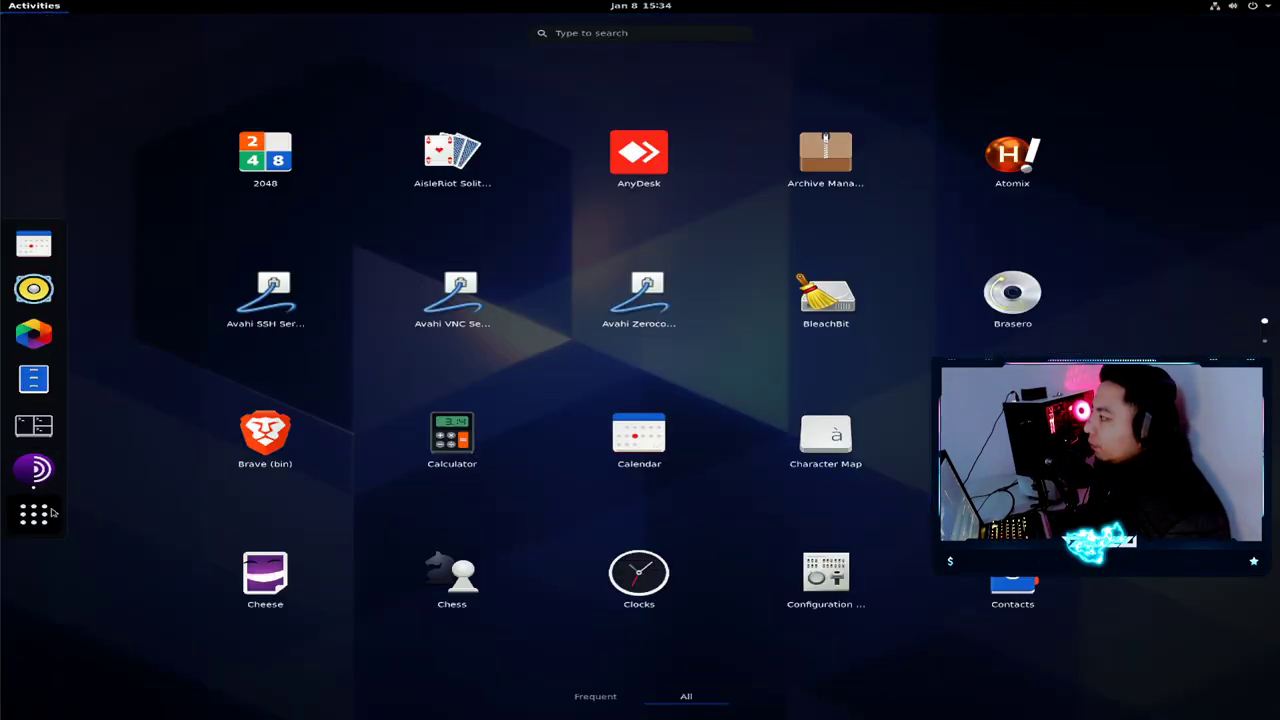
pyautogui.scroll(-4, 1058, 588)
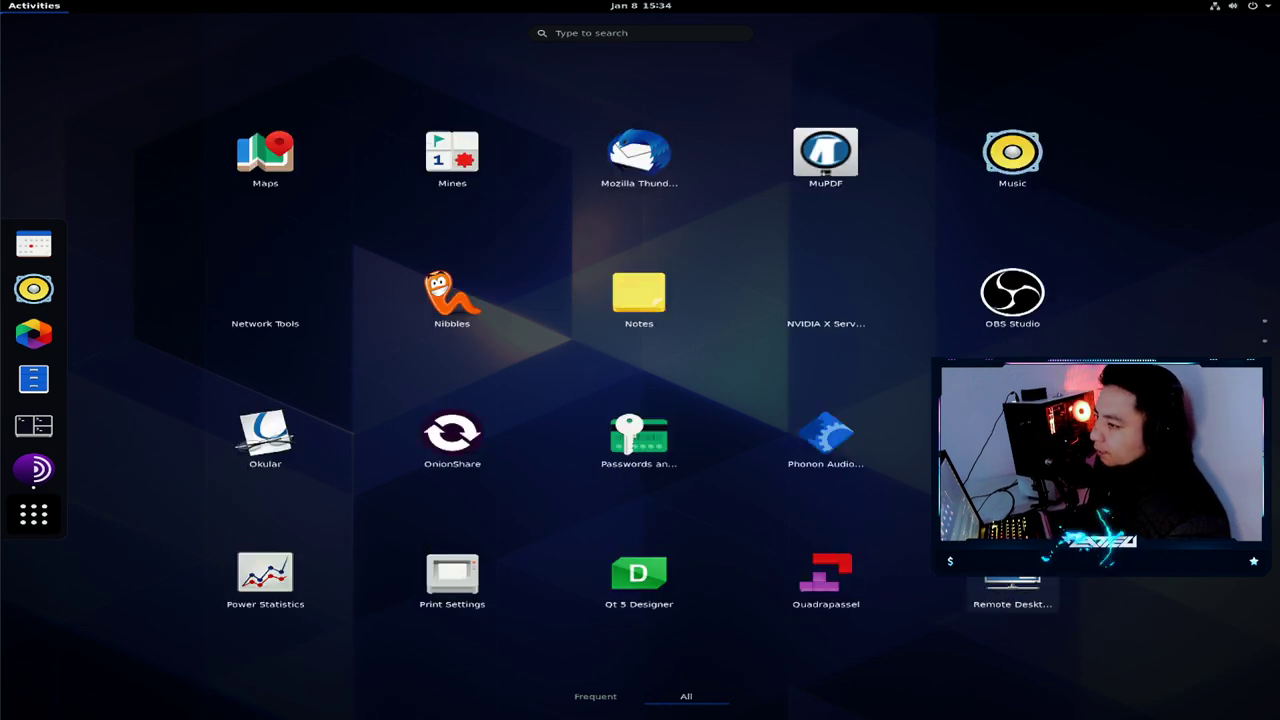
pyautogui.scroll(1, 1012, 588)
pyautogui.scroll(-1, 1012, 588)
pyautogui.click(1012, 586)
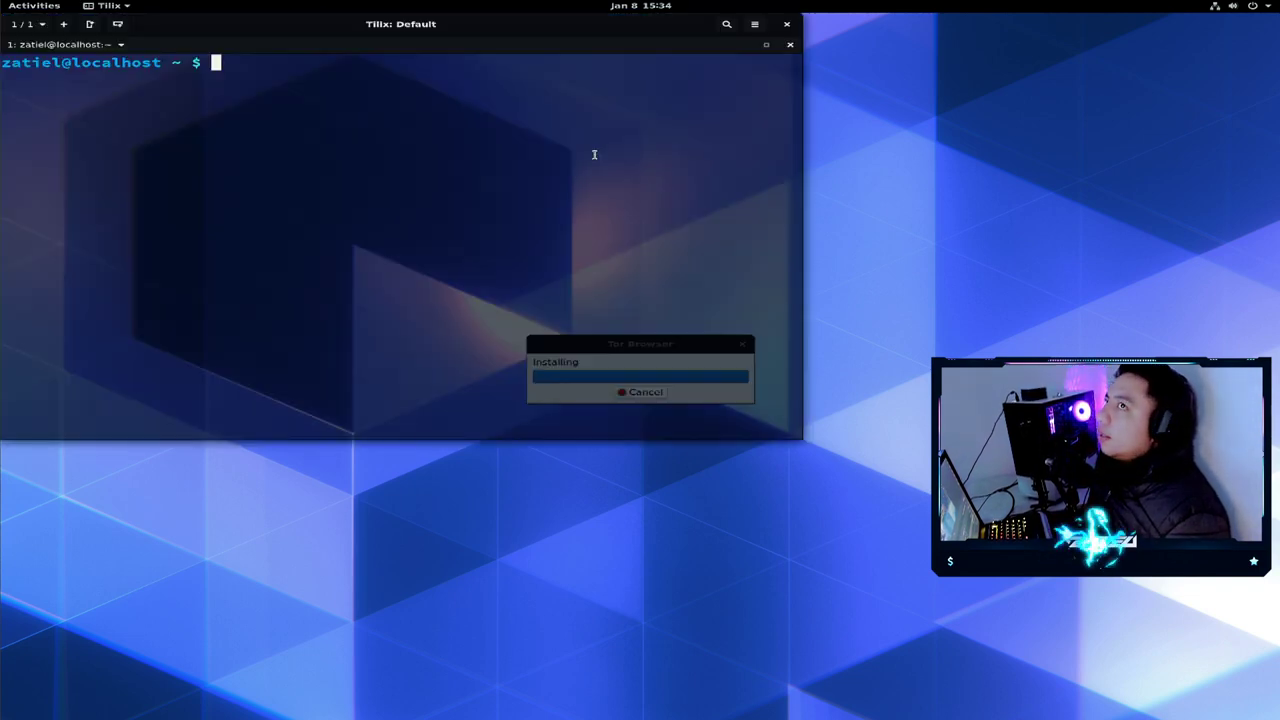
pyautogui.moveTo(601, 27); pyautogui.dragTo(764, 177)
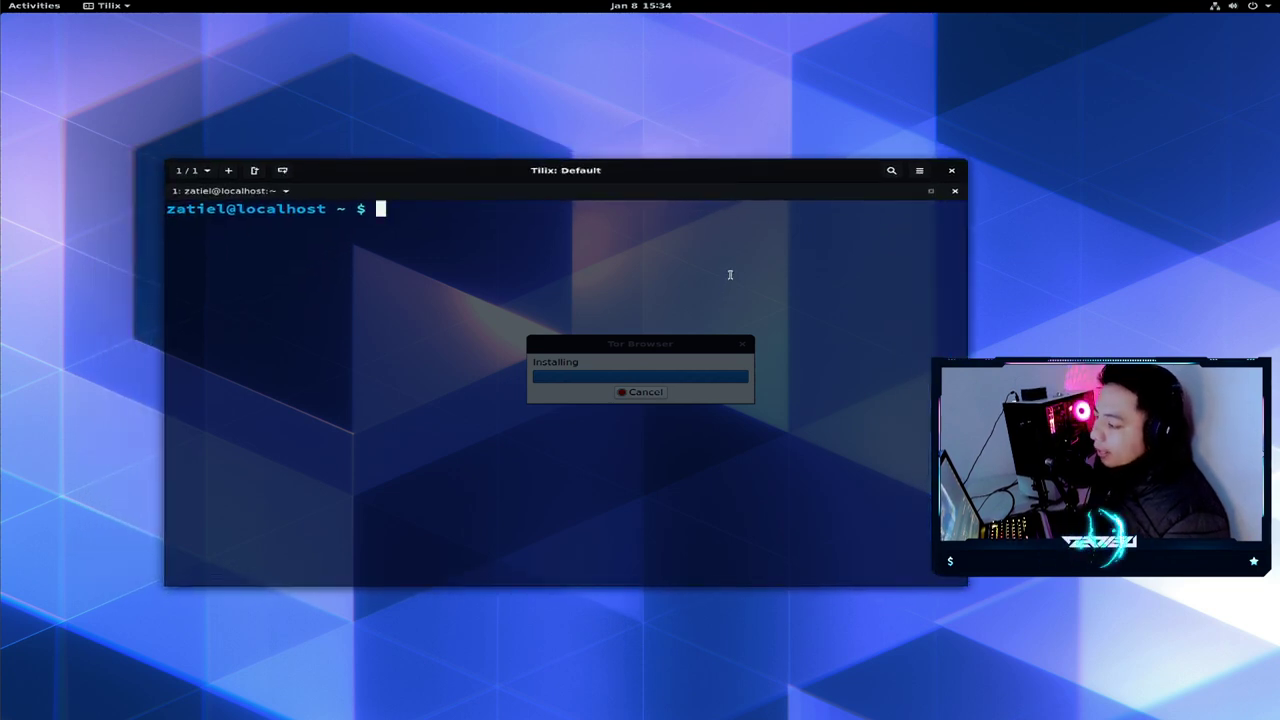
# - List all available packages with eix, browse the output, and interrupt and clear it
pyautogui.write('eix')
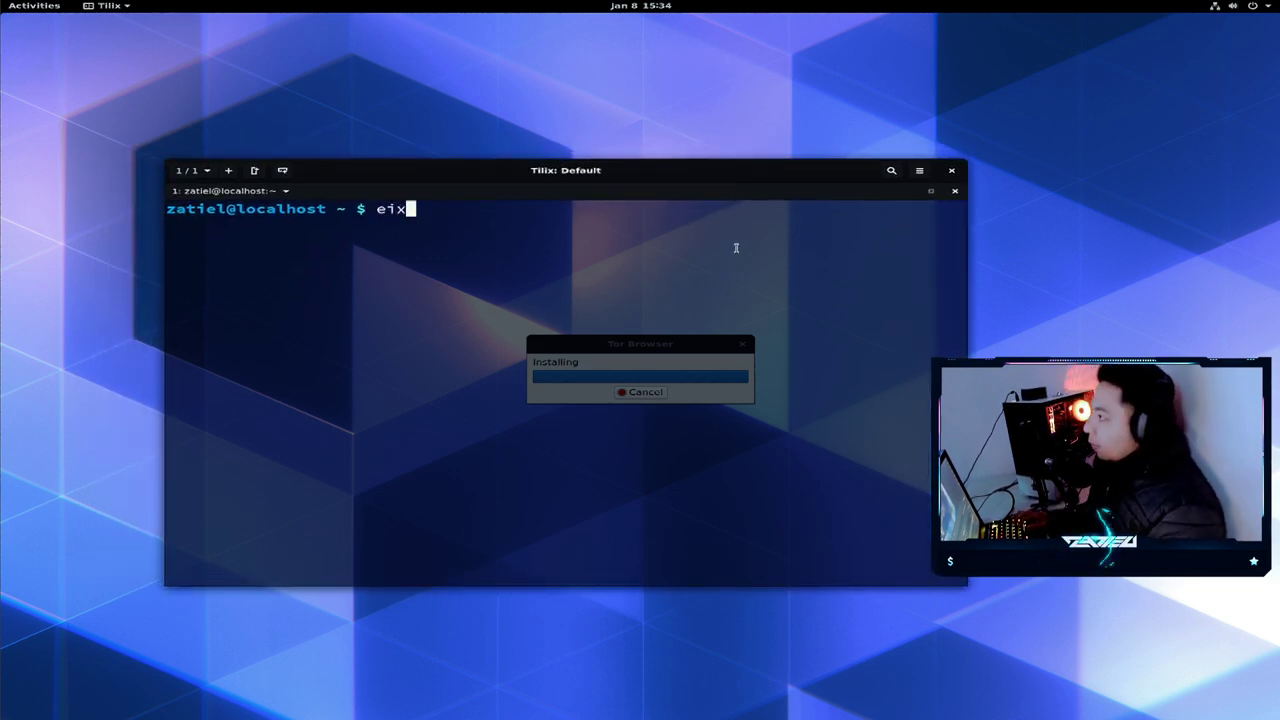
pyautogui.press('Return')
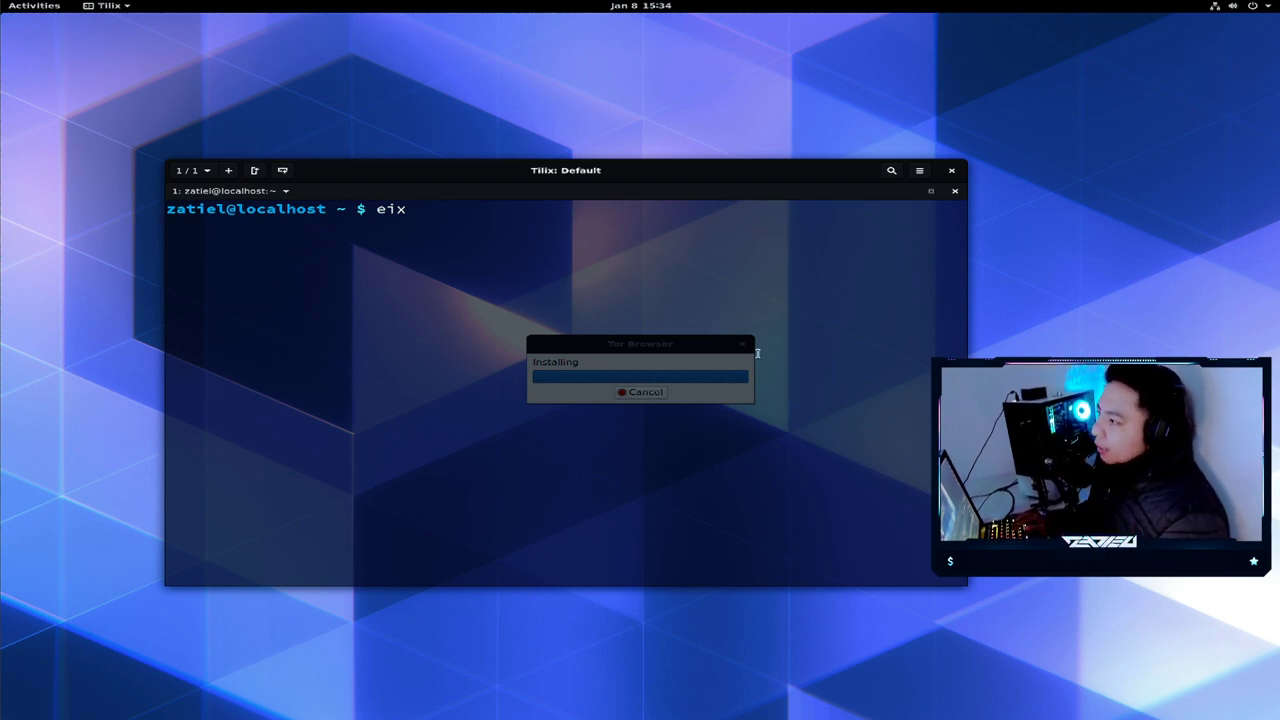
pyautogui.scroll(5, 765, 340)
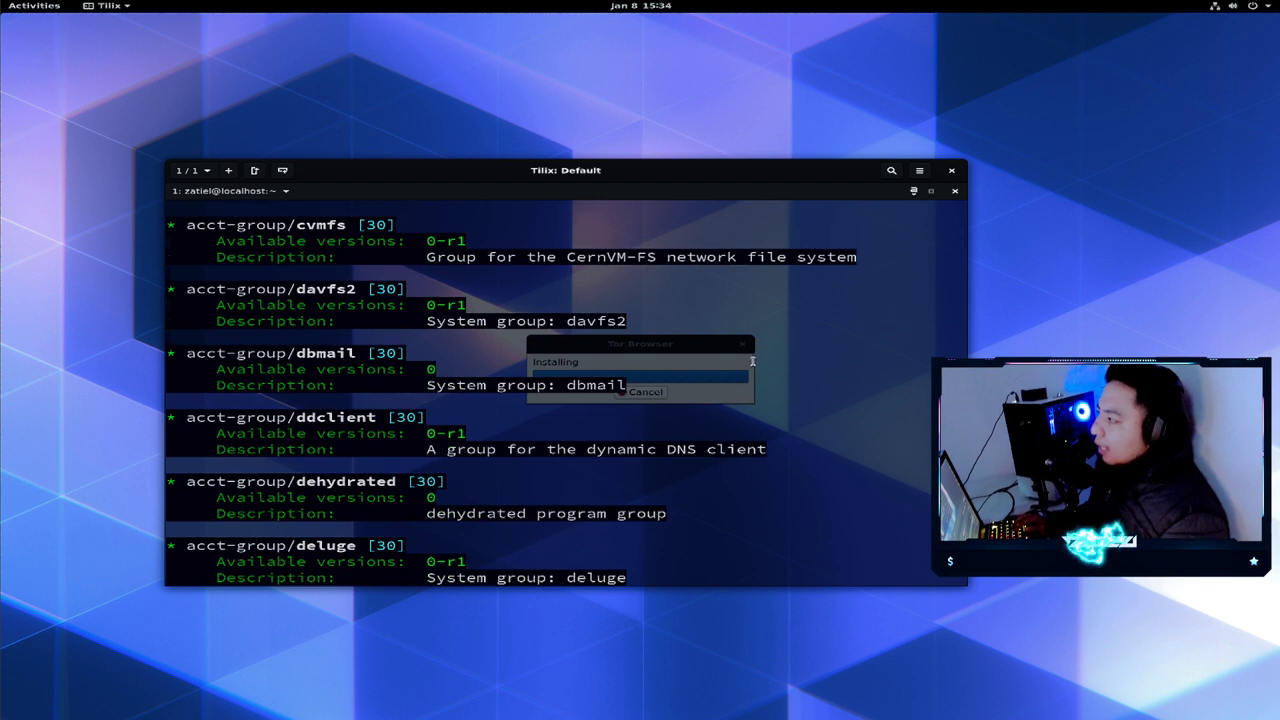
pyautogui.scroll(-5, 749, 368)
pyautogui.hotkey('ctrl', 'l')
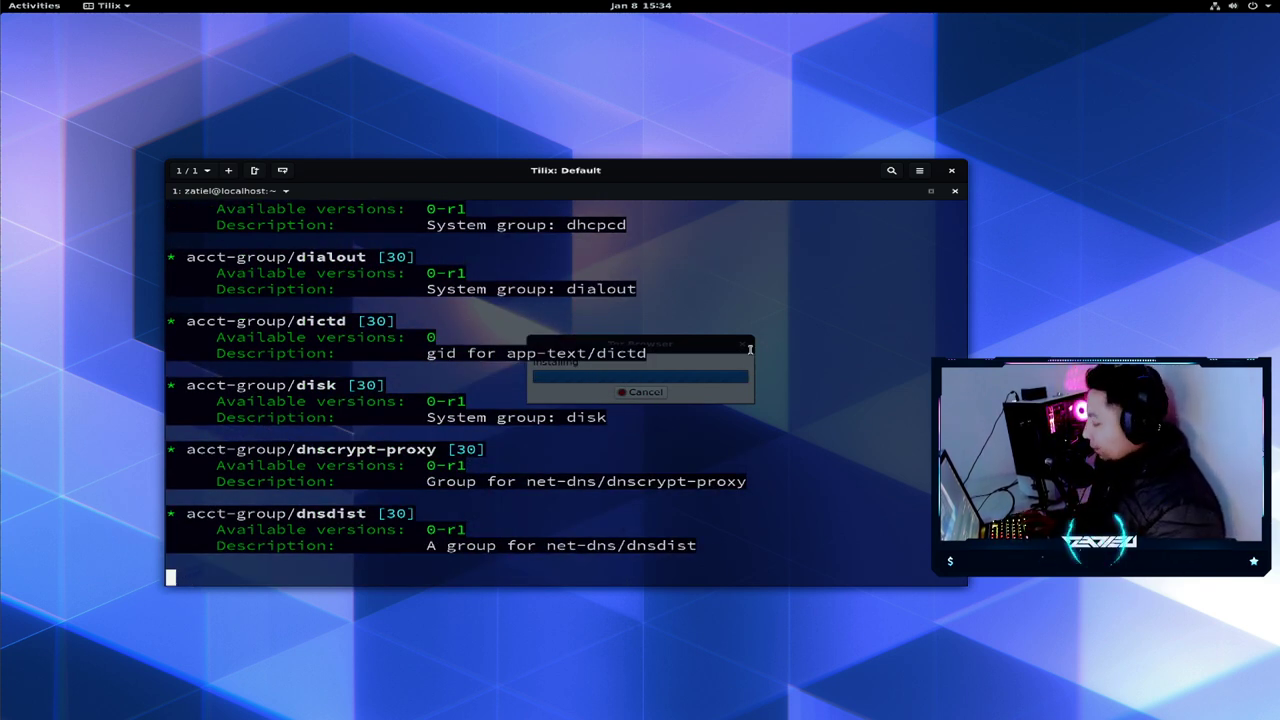
pyautogui.hotkey('ctrl', 'c')
pyautogui.hotkey('ctrl', 'l')
# - Search the package database for vim with eix, look through the results, and clear the terminal
pyautogui.write('eix vim')
pyautogui.press('Return')
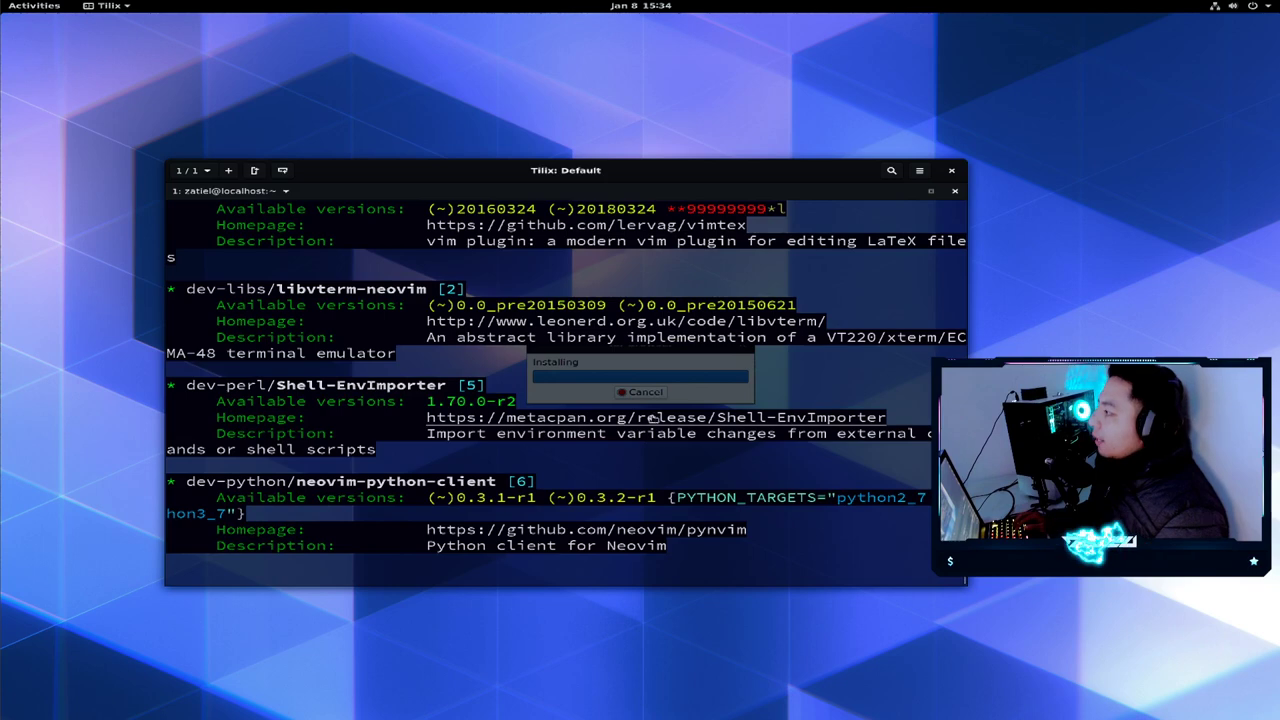
pyautogui.scroll(4, 475, 405)
pyautogui.scroll(4, 475, 405)
pyautogui.scroll(-1, 475, 405)
pyautogui.scroll(7, 470, 404)
pyautogui.scroll(20, 467, 403)
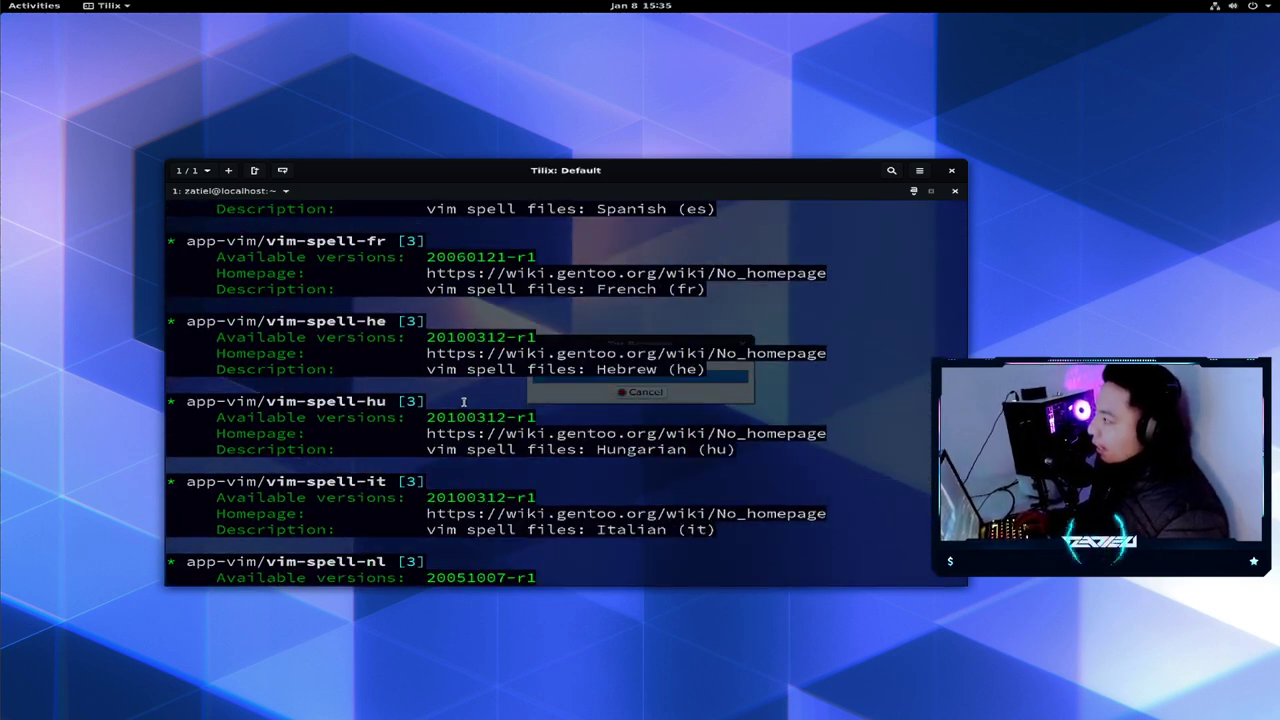
pyautogui.scroll(-20, 462, 398)
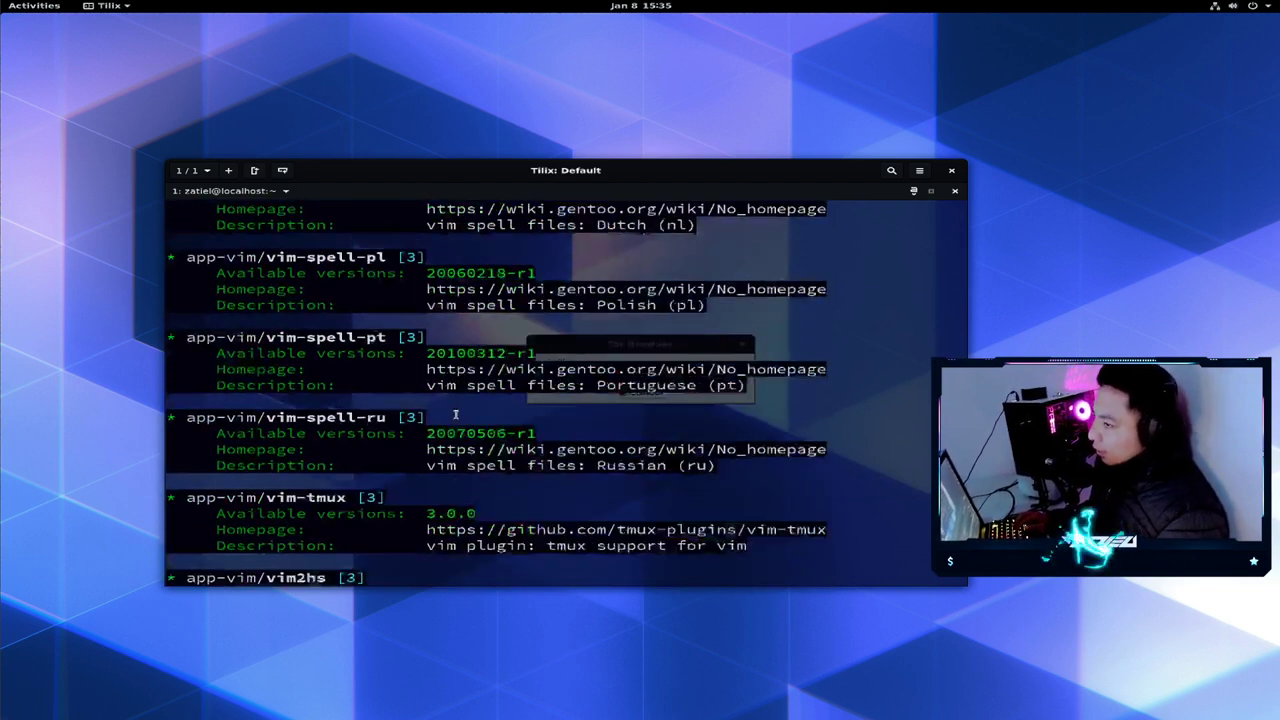
pyautogui.scroll(-10, 452, 401)
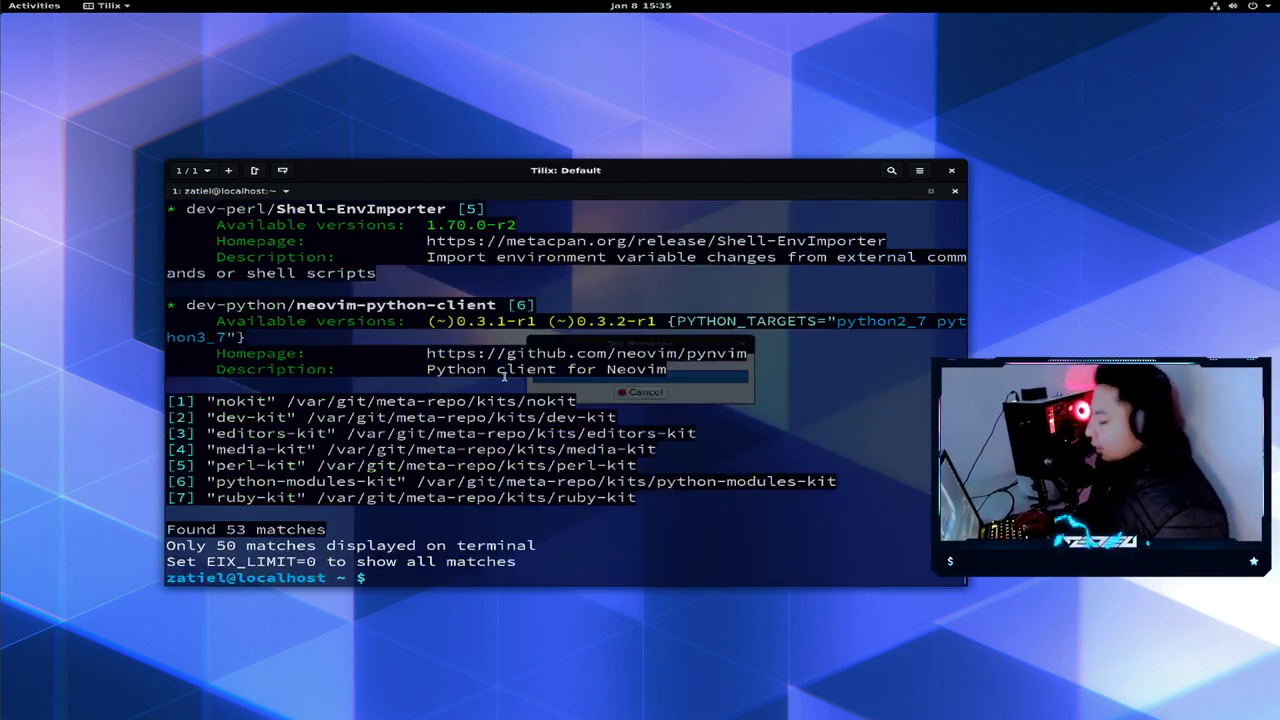
pyautogui.hotkey('ctrl', 'l')
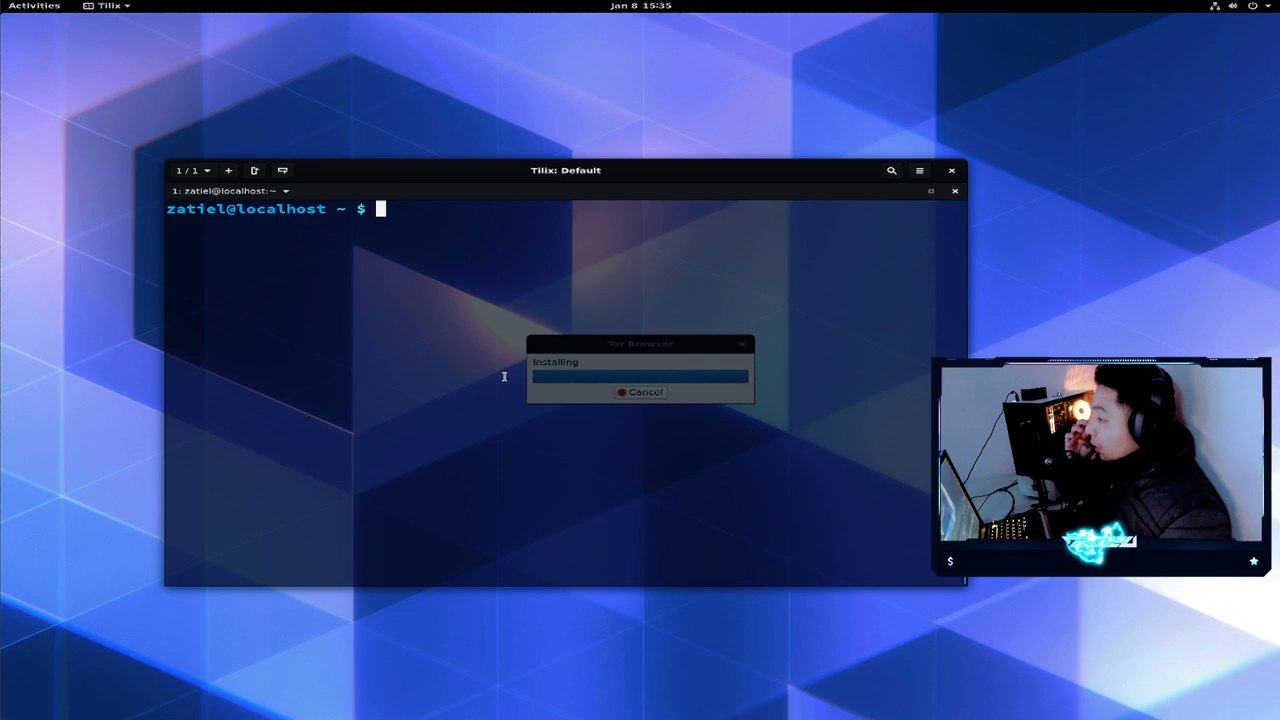
# - Cancel the Tor Browser installation
pyautogui.hotkey('alt', 'Tab')
pyautogui.click(648, 393)
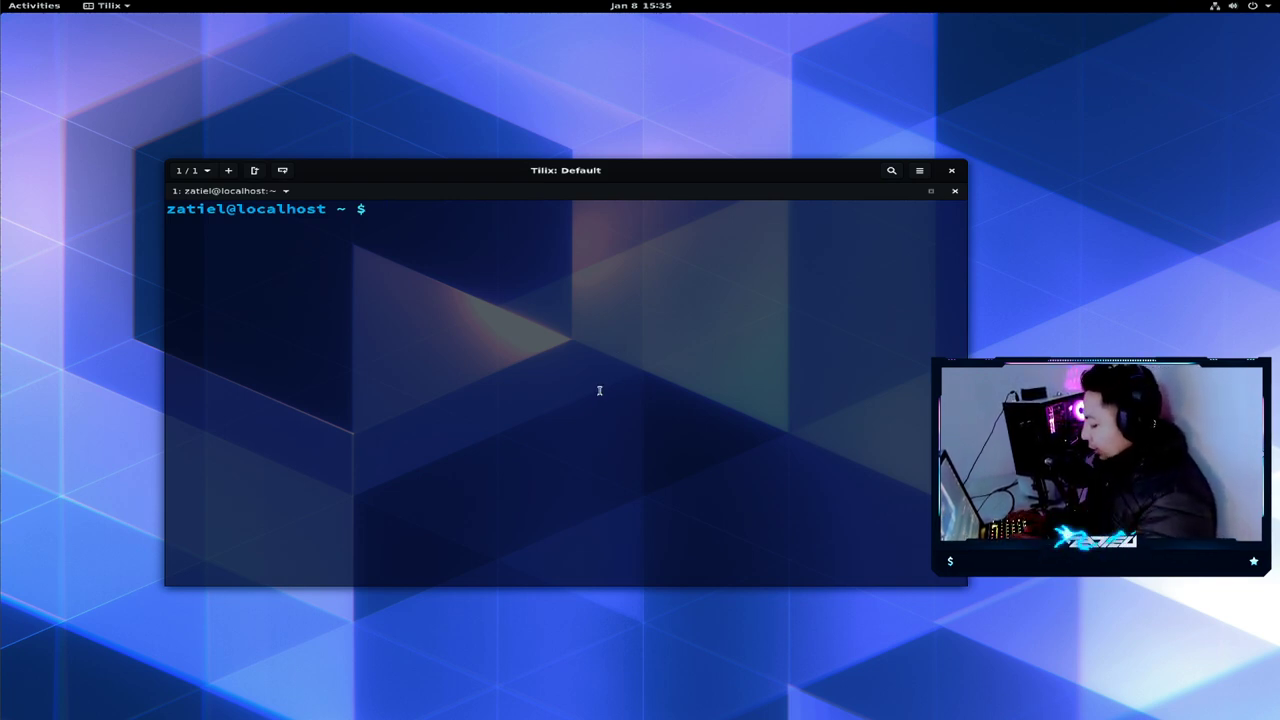
# - Search the package database for firefox with eix in Tilix
pyautogui.write('eii')
pyautogui.press('BackSpace')
pyautogui.press('BackSpace')
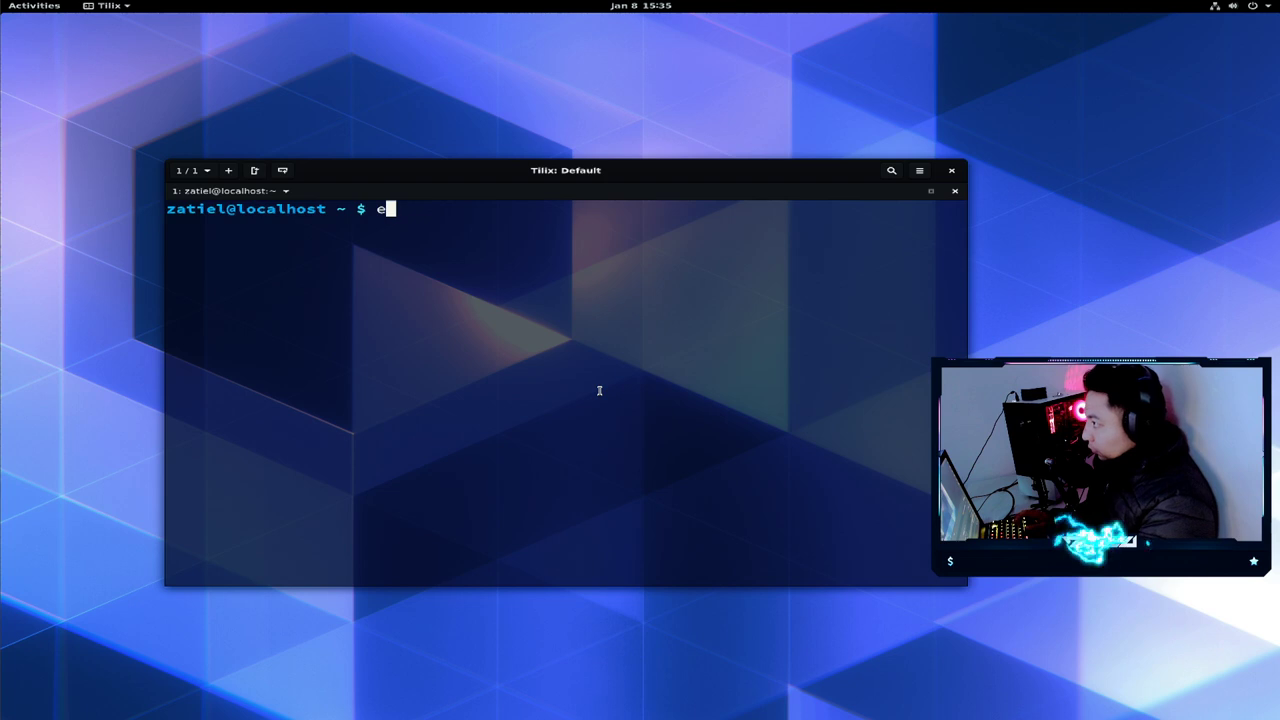
pyautogui.write('ix firefox')
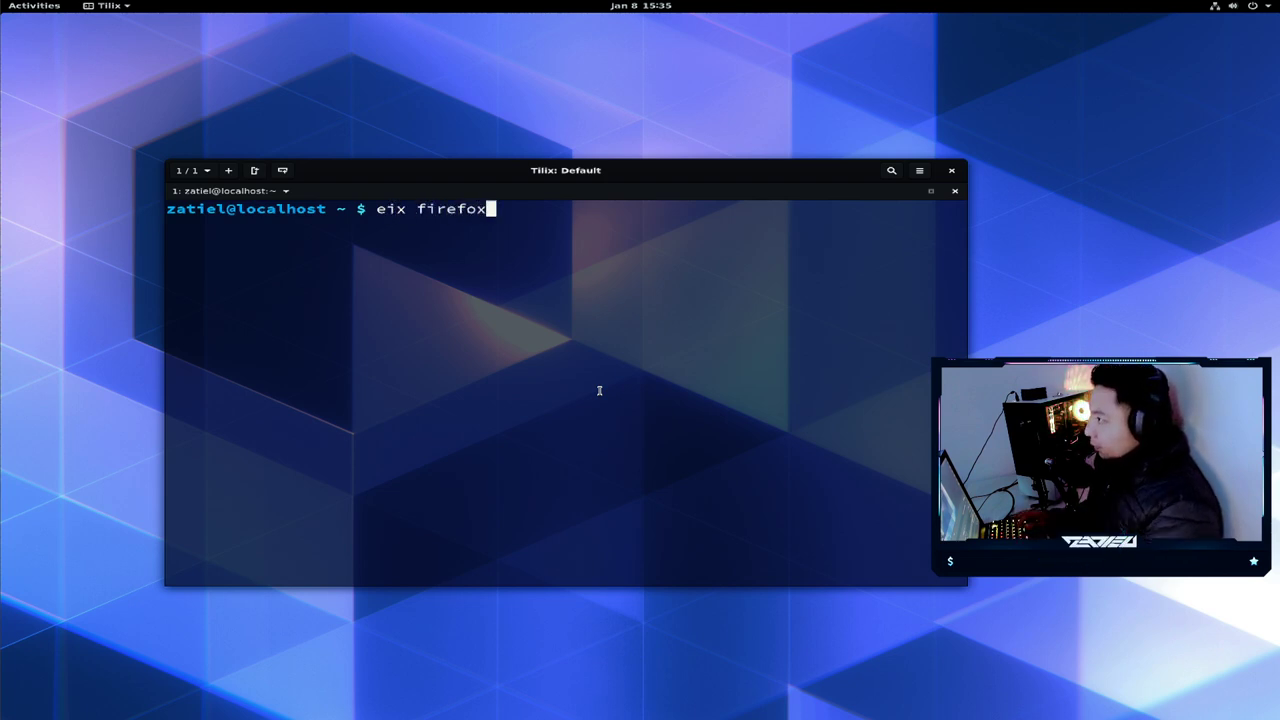
pyautogui.press('Return')
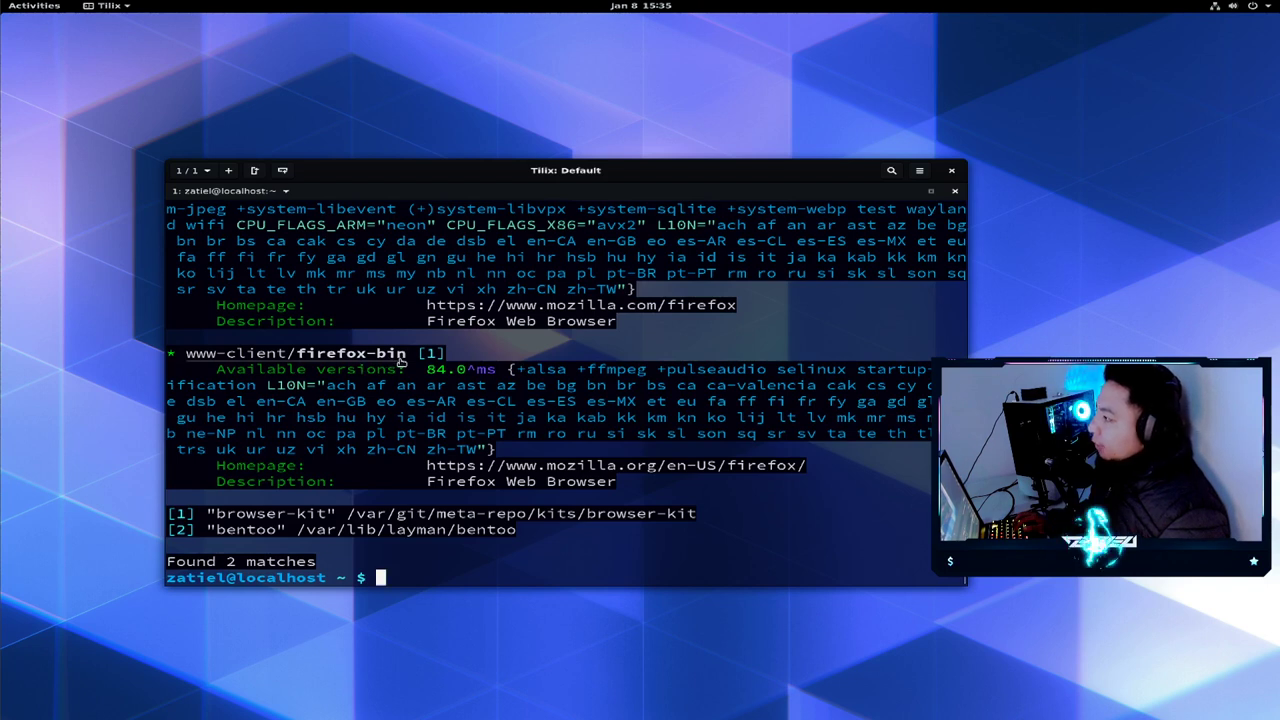
# - Copy the package name firefox-bin from the www-client/firefox-bin search result
pyautogui.moveTo(407, 354); pyautogui.dragTo(297, 354)
pyautogui.hotkey('ctrl', 'c')
pyautogui.rightClick(318, 360)
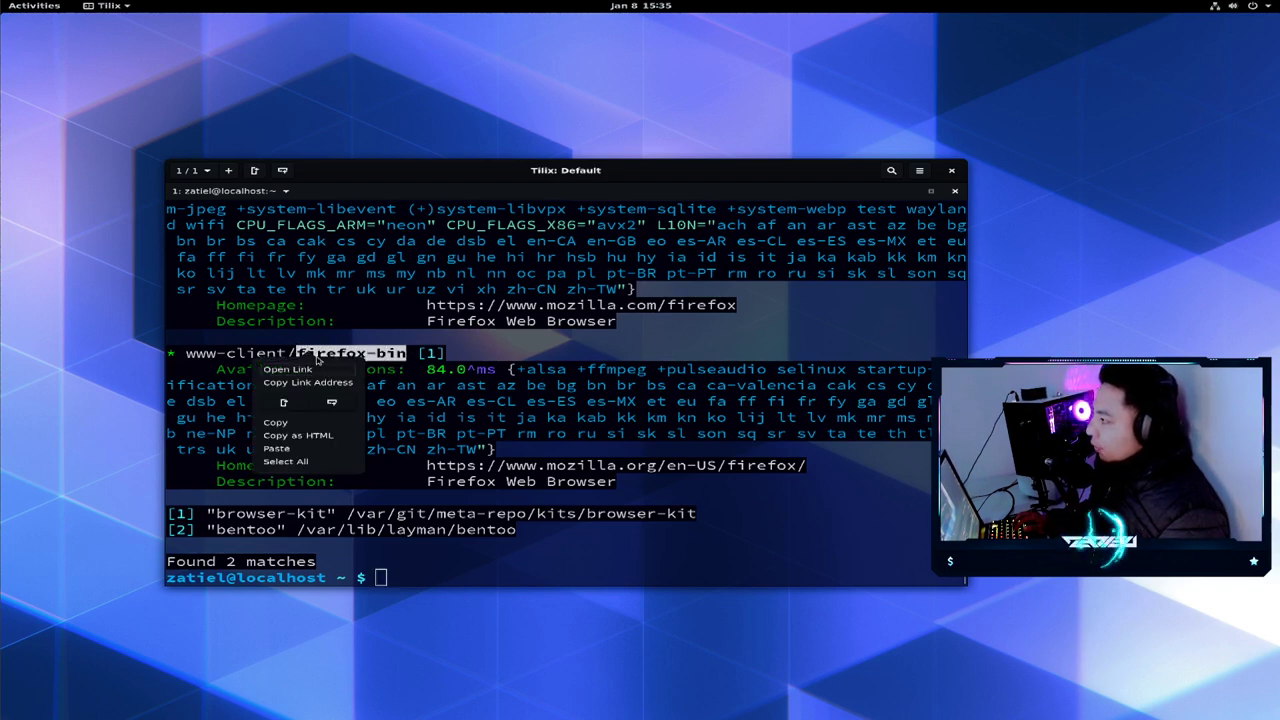
pyautogui.click(288, 422)
pyautogui.click(505, 535)
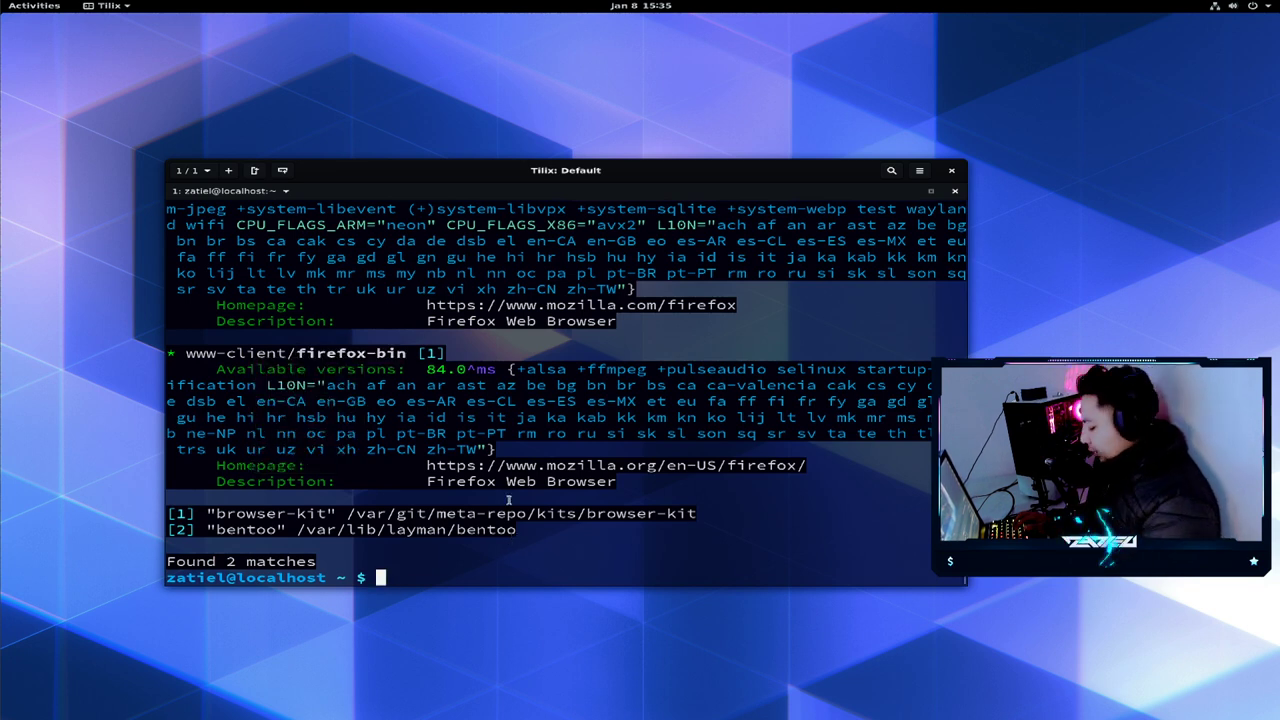
# - Run emerge without arguments to view its usage help in a maximized terminal, and clear the output
pyautogui.hotkey('ctrl', 'l')
pyautogui.write('emerge')
pyautogui.press('Return')
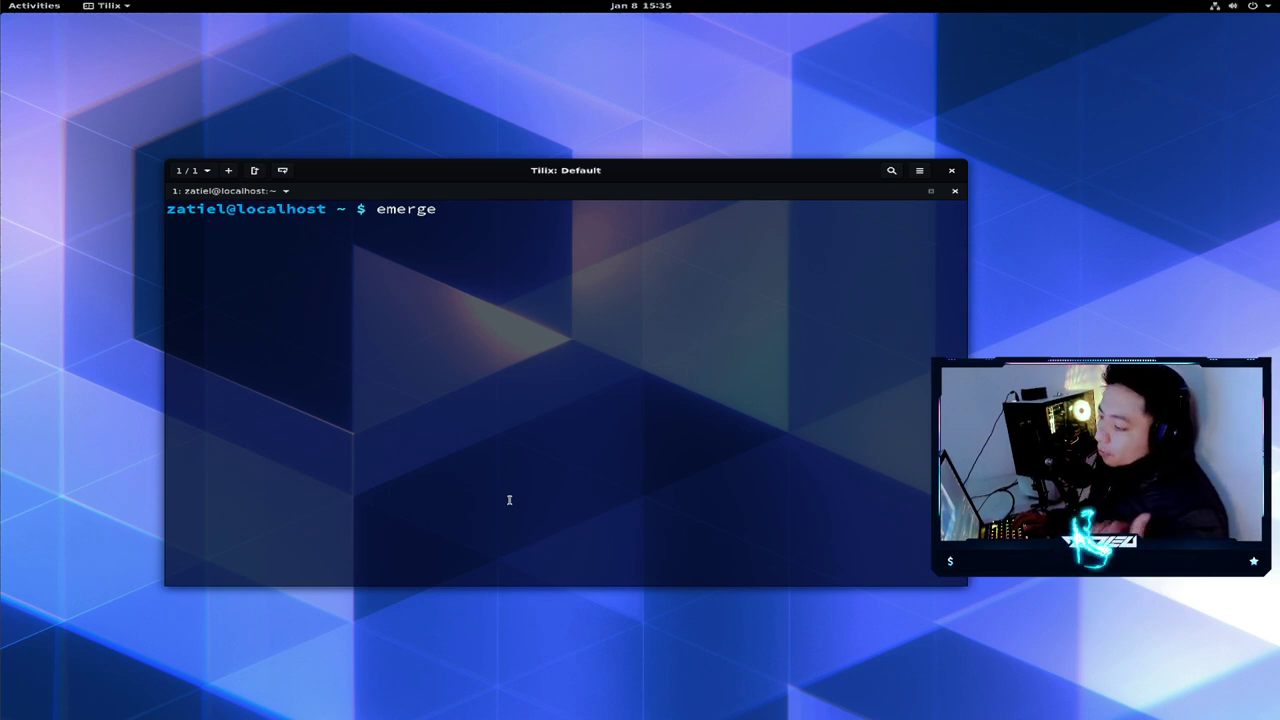
pyautogui.doubleClick(638, 174)
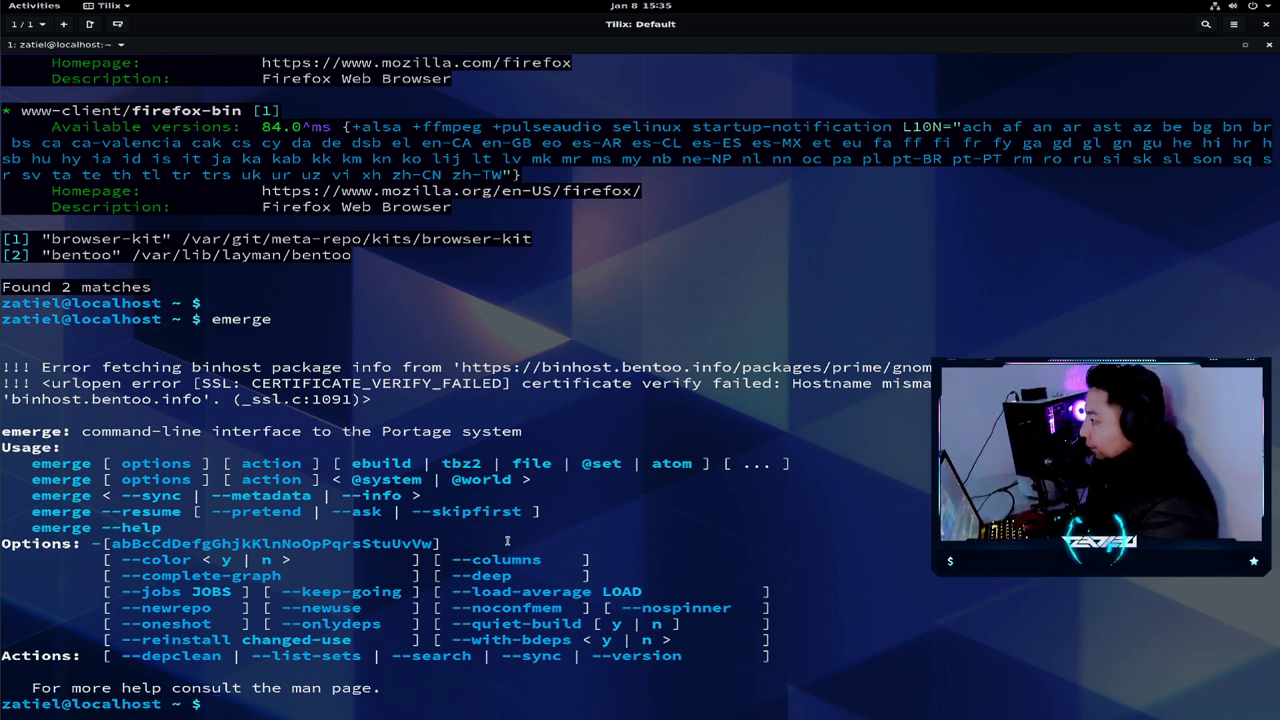
pyautogui.hotkey('ctrl', 'l')
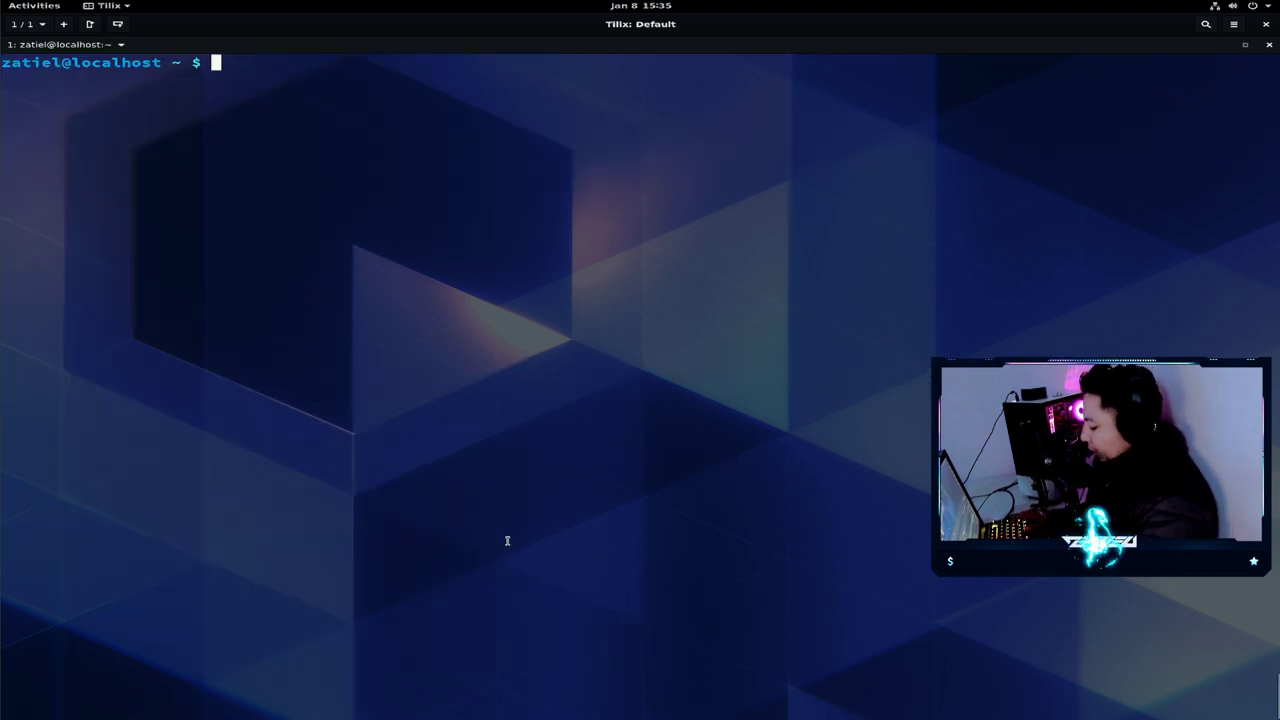
# - Compose the command emerge --oneshot with the copied package name firefox-bin, without running it
pyautogui.write('emerge ')
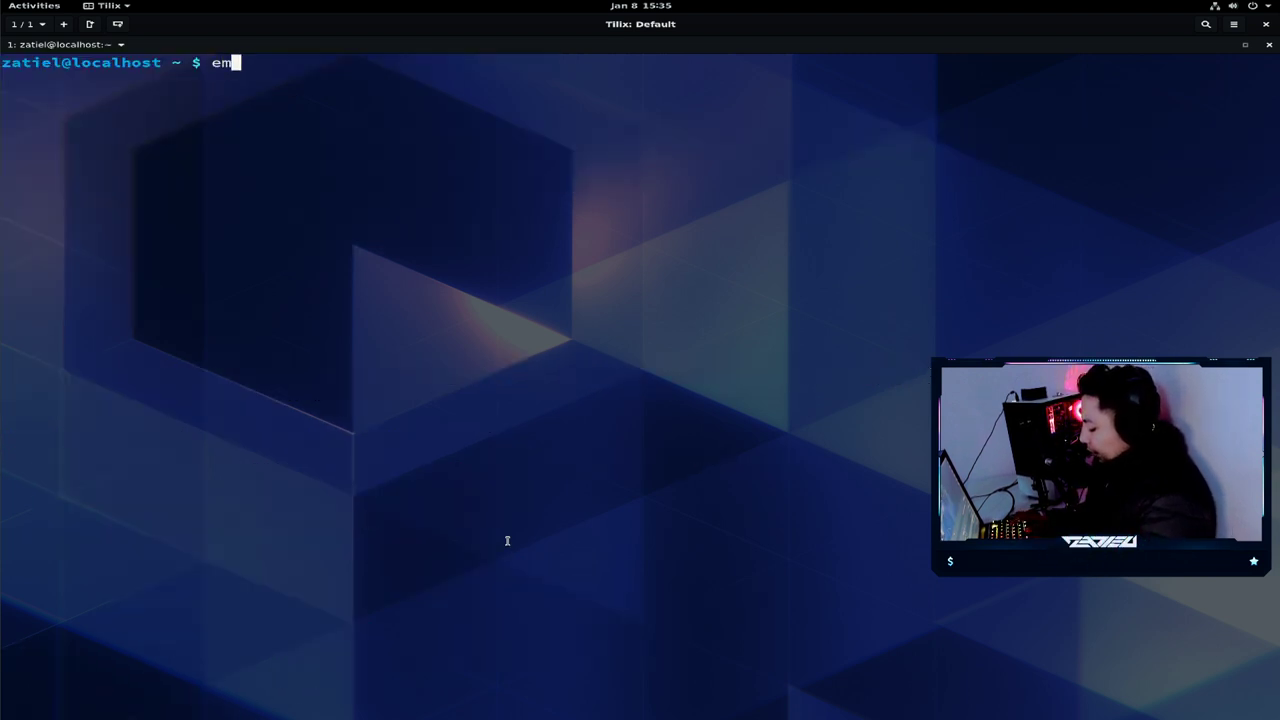
pyautogui.write('--oneshot')
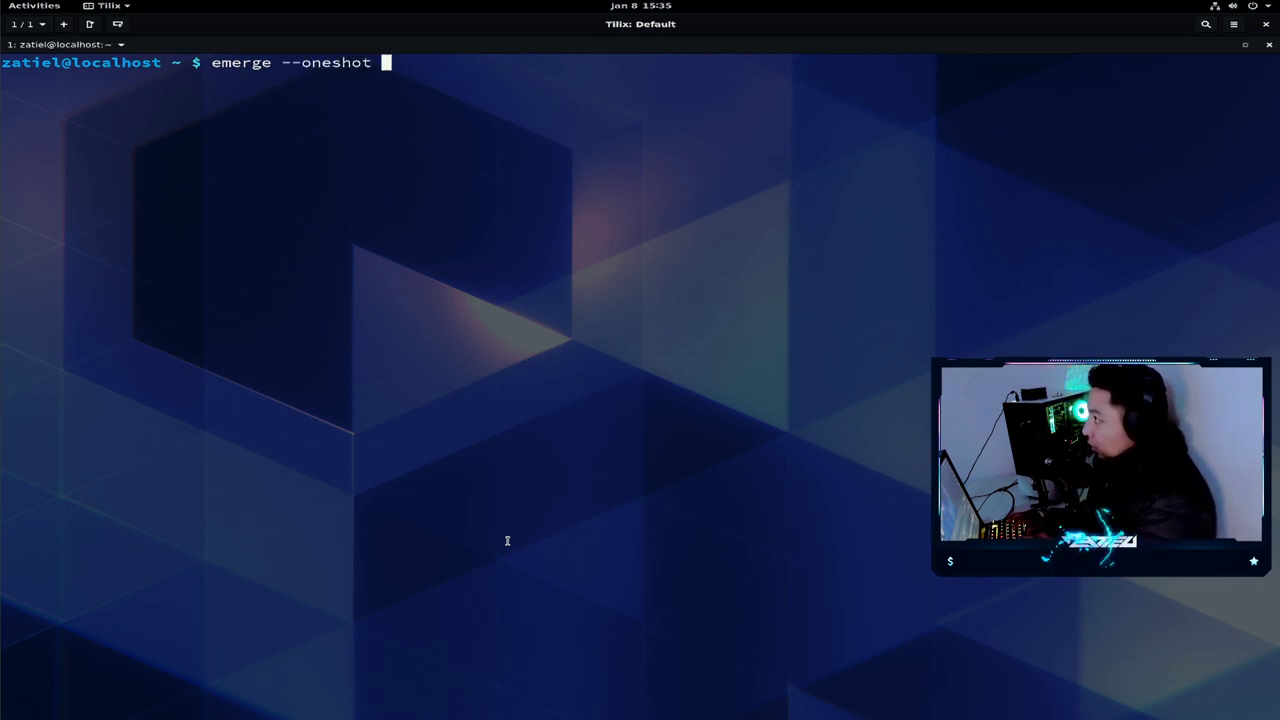
pyautogui.hotkey('ctrl', 'shift', 'v')
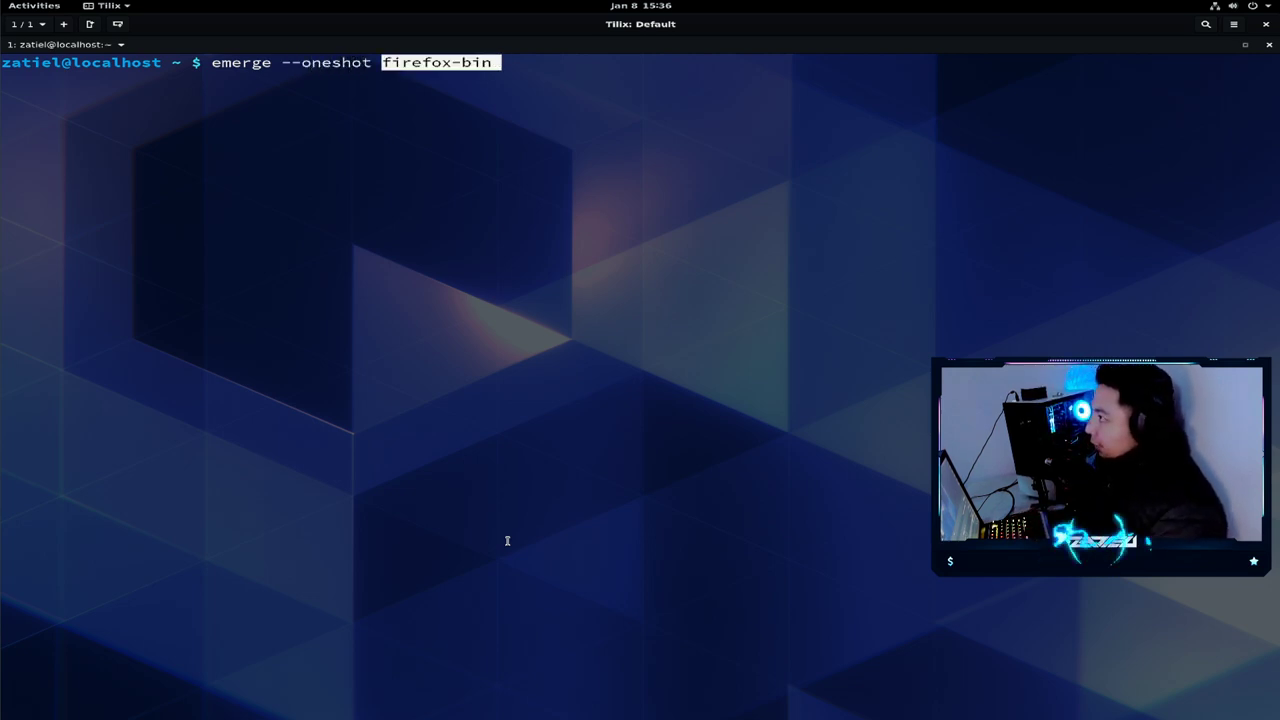
# - Prefix the emerge --oneshot firefox-bin command with sudo, run it, and authenticate with the account password
pyautogui.press('Left')
pyautogui.press('Left')
pyautogui.press('Left')
pyautogui.press('Left')
pyautogui.press('Left')
pyautogui.press('Left')
pyautogui.press('Left')
pyautogui.press('Left')
pyautogui.press('Left')
pyautogui.press('Left')
pyautogui.press('Left')
pyautogui.press('Left')
pyautogui.press('Left')
pyautogui.press('Left')
pyautogui.press('Left')
pyautogui.press('Left')
pyautogui.press('Left')
pyautogui.press('Left')
pyautogui.press('Left')
pyautogui.press('Left')
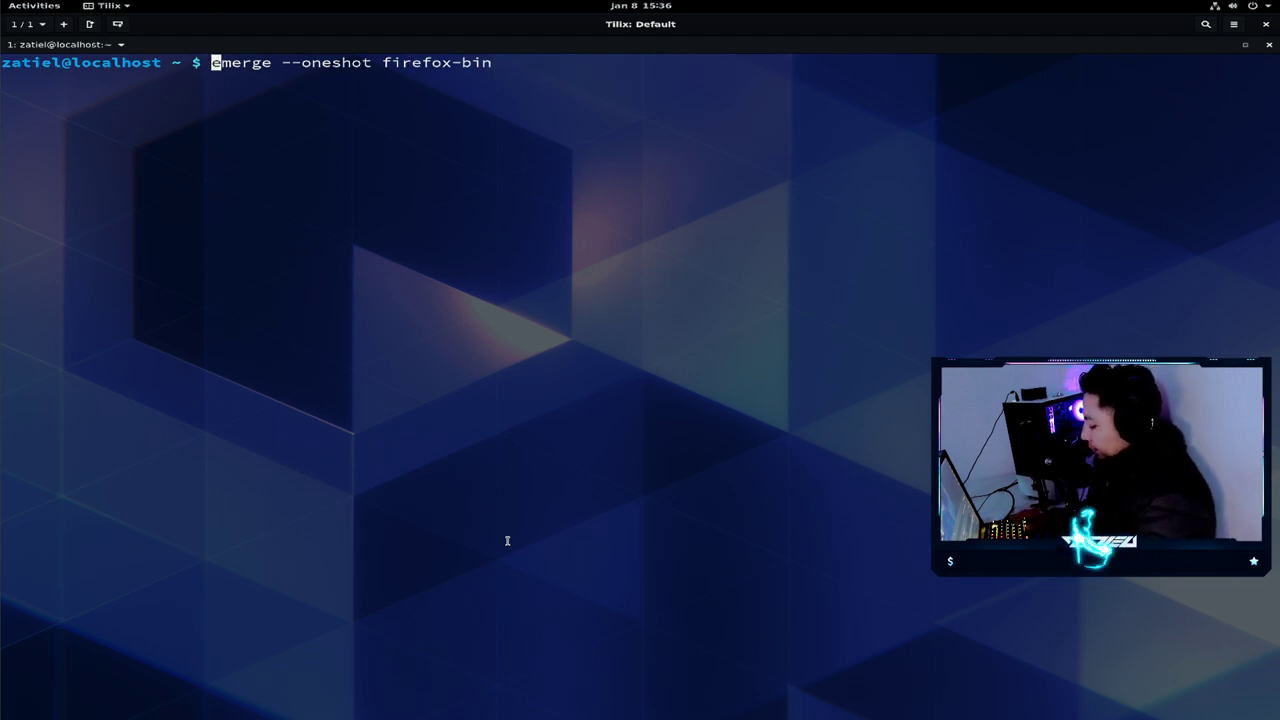
pyautogui.write('sudo')
pyautogui.press('Right')
pyautogui.press('Right')
pyautogui.press('Right')
pyautogui.press('Right')
pyautogui.press('Right')
pyautogui.press('Right')
pyautogui.press('Right')
pyautogui.press('Right')
pyautogui.press('Right')
pyautogui.press('Right')
pyautogui.press('Right')
pyautogui.press('Right')
pyautogui.press('Right')
pyautogui.press('Right')
pyautogui.press('Right')
pyautogui.press('Right')
pyautogui.press('Right')
pyautogui.press('Right')
pyautogui.press('Right')
pyautogui.press('Right')
pyautogui.press('Return')
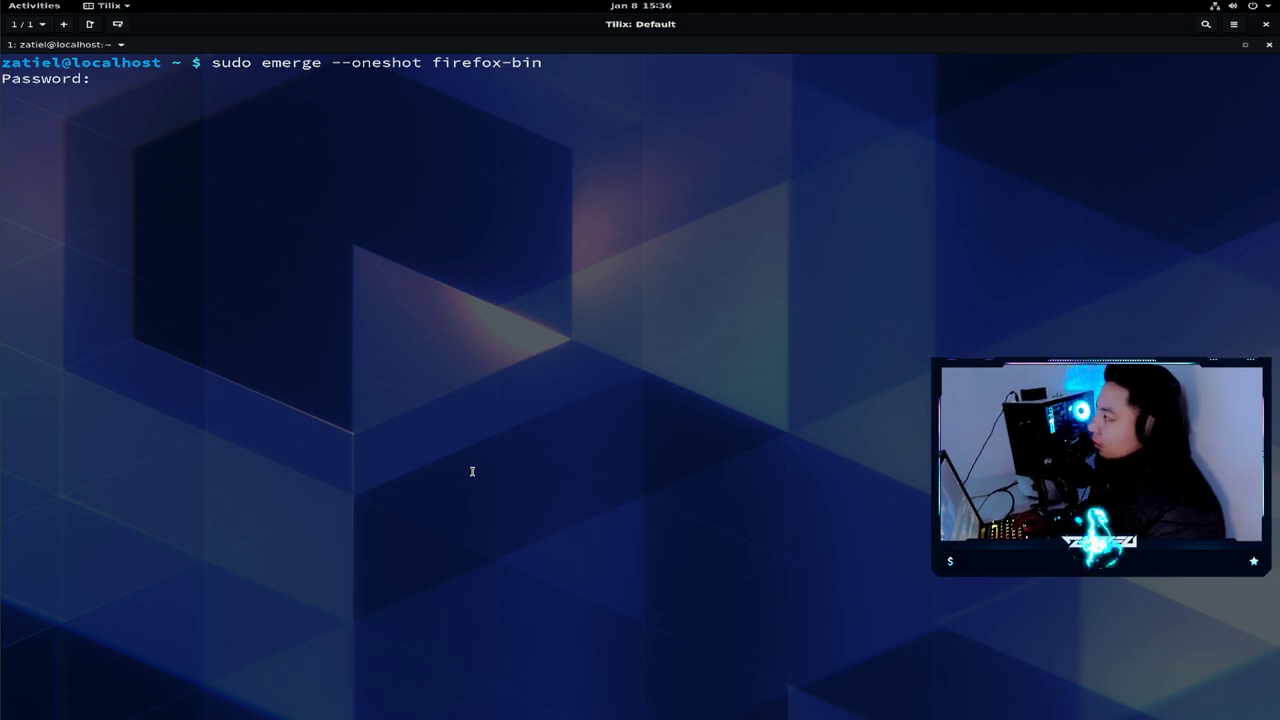
pyautogui.press('Return')
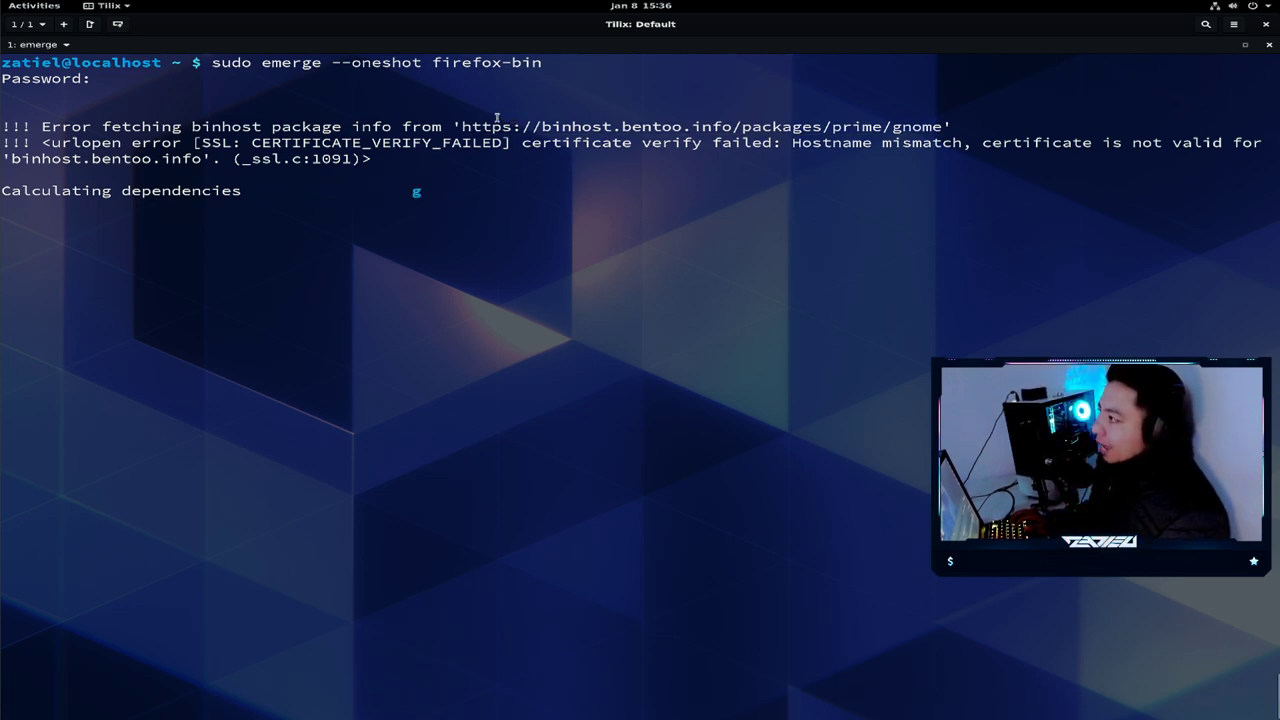
# - Highlight the binhost URL in the error output, and open a second Tilix window placed below that message
pyautogui.moveTo(462, 127); pyautogui.dragTo(937, 124)
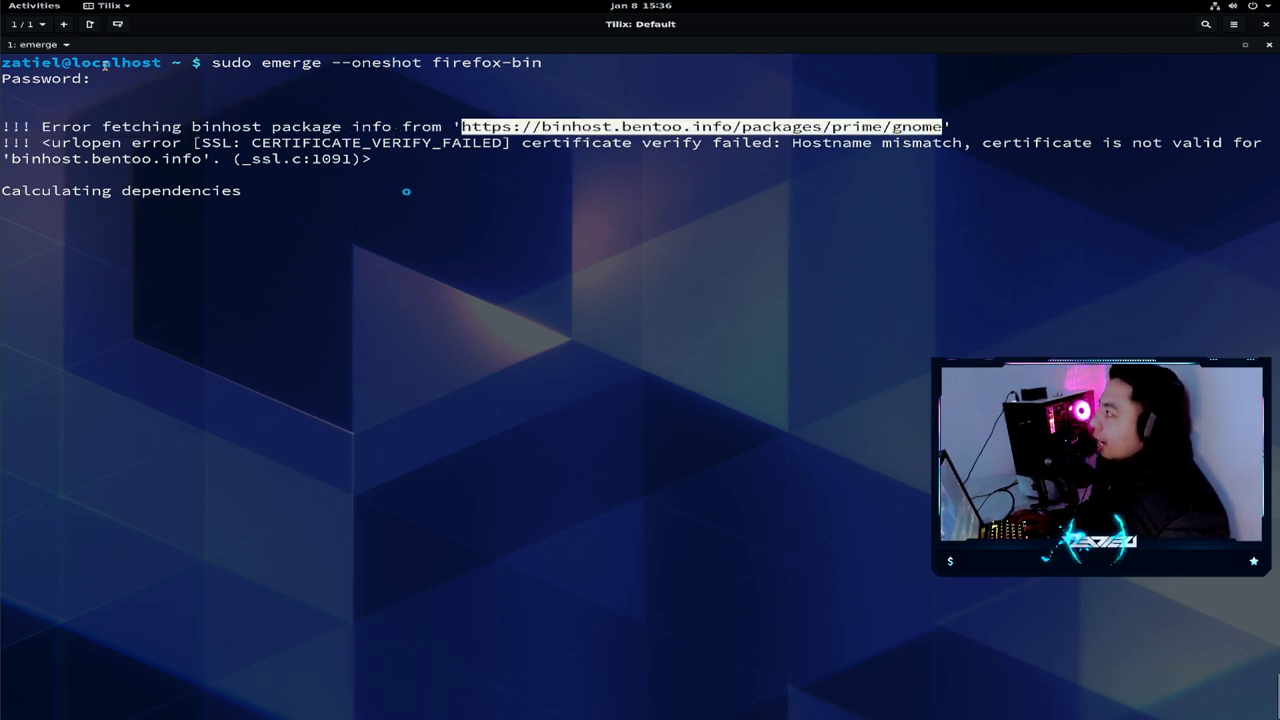
pyautogui.click(55, 12)
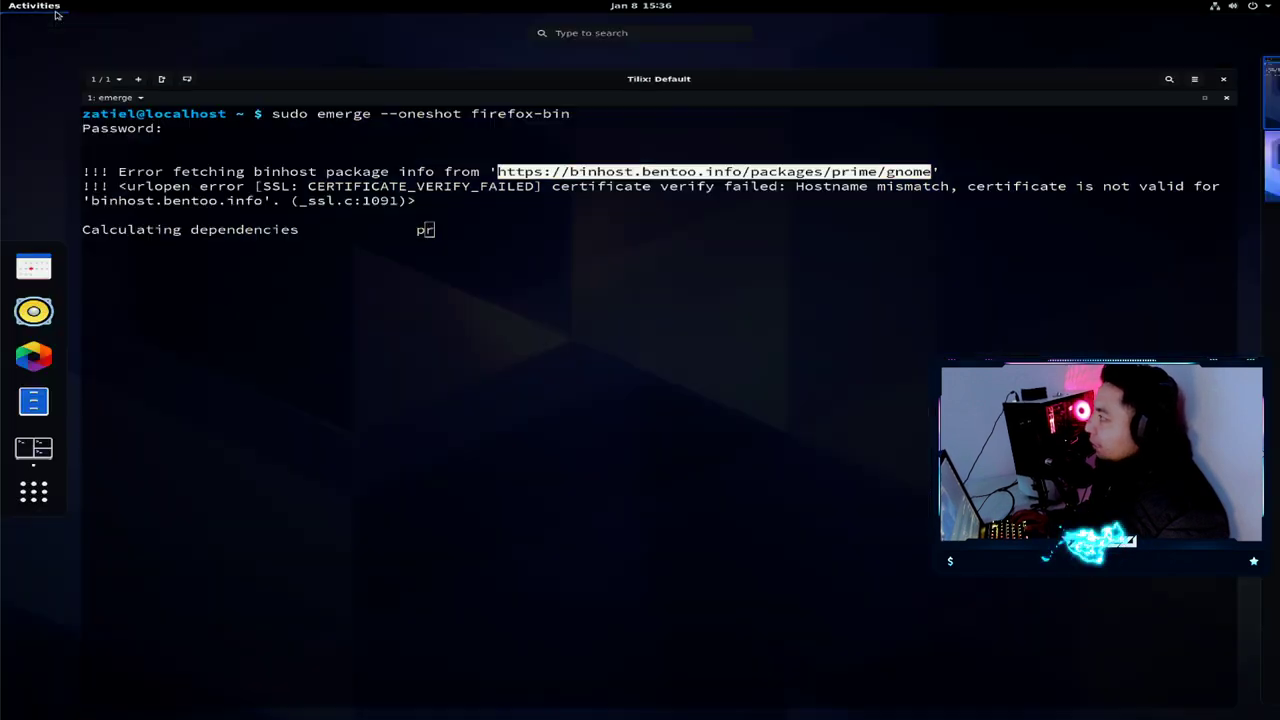
pyautogui.rightClick(33, 448)
pyautogui.click(117, 436)
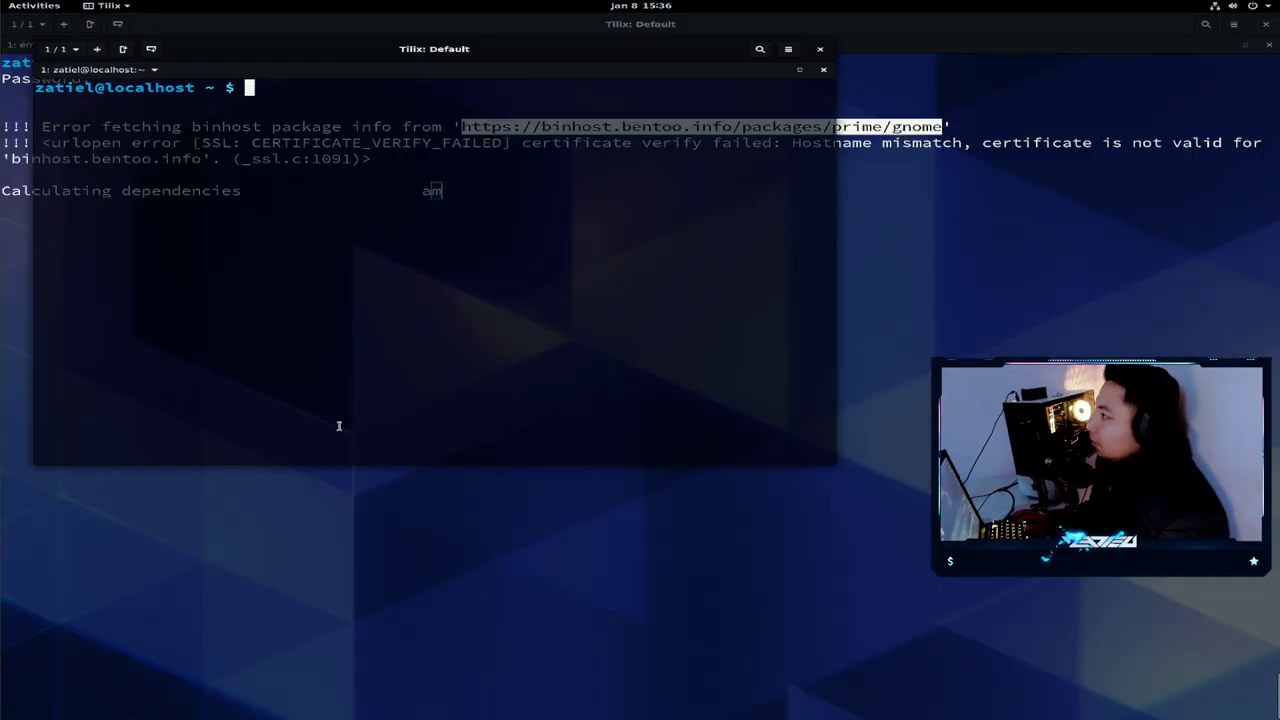
pyautogui.moveTo(519, 53); pyautogui.dragTo(929, 250)
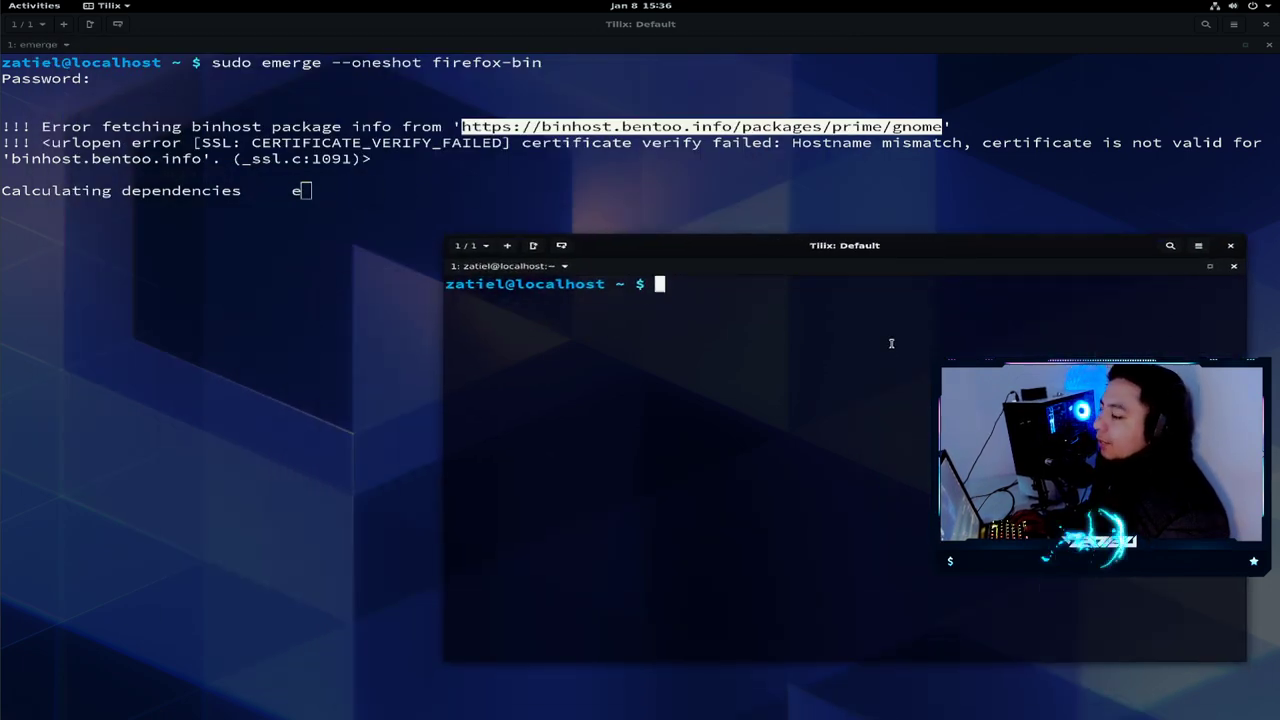
# - List the CPU's processor entries in the new terminal with grep processor /proc/cpuinfo
pyautogui.press('Up')
pyautogui.hotkey('ctrl', 'u')
pyautogui.write('nano /etc/portage/')
pyautogui.press('Up')
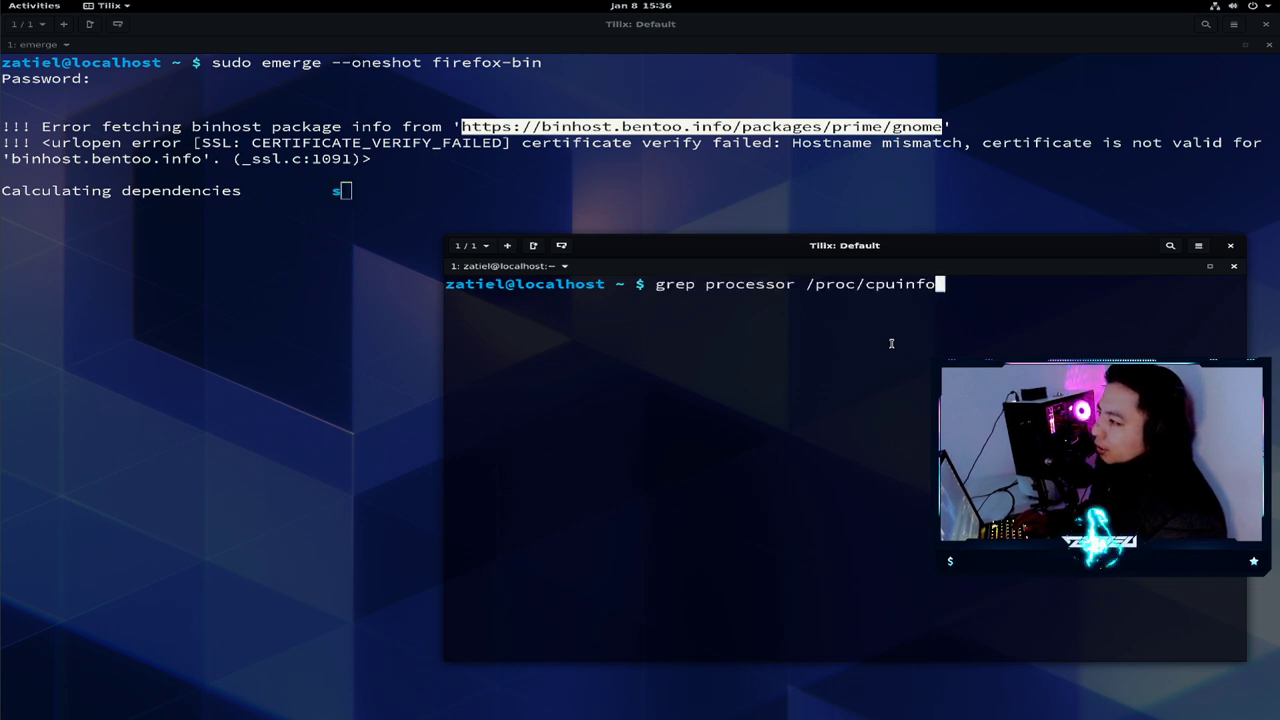
pyautogui.press('Return')
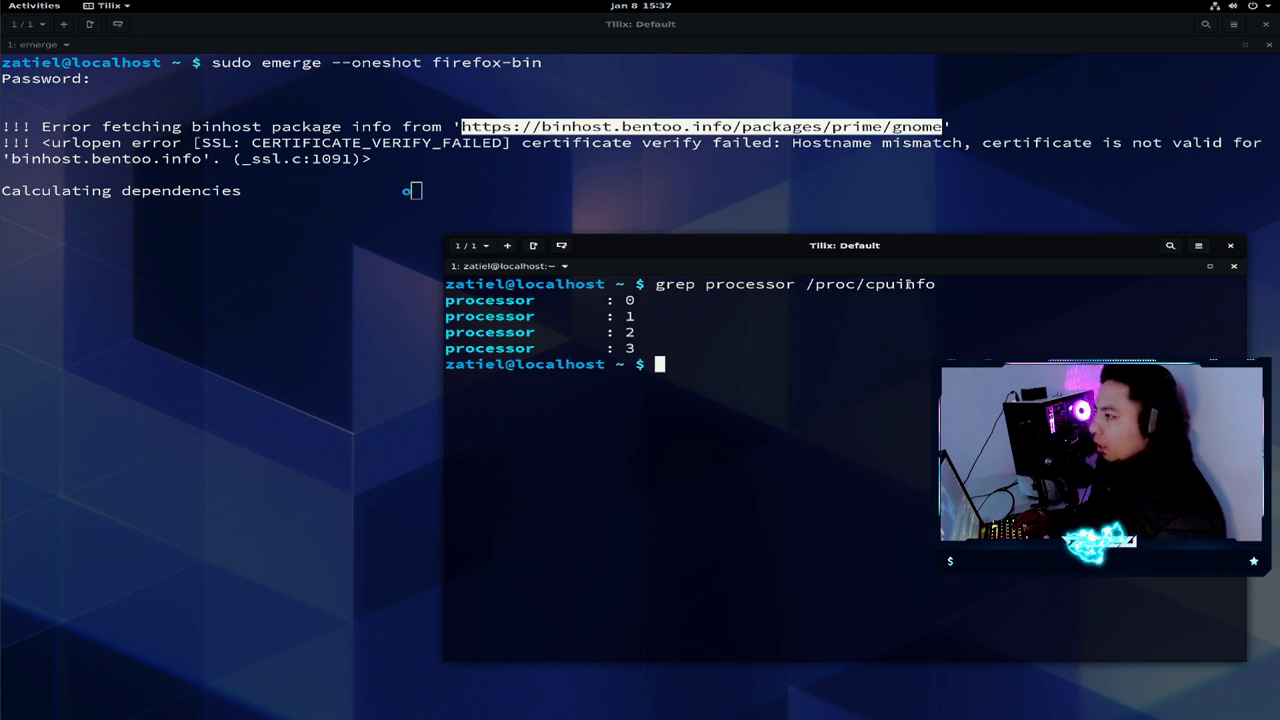
# - Change the working directory of the second terminal to /etc/portage/ and clear the earlier output
pyautogui.write('cd ')
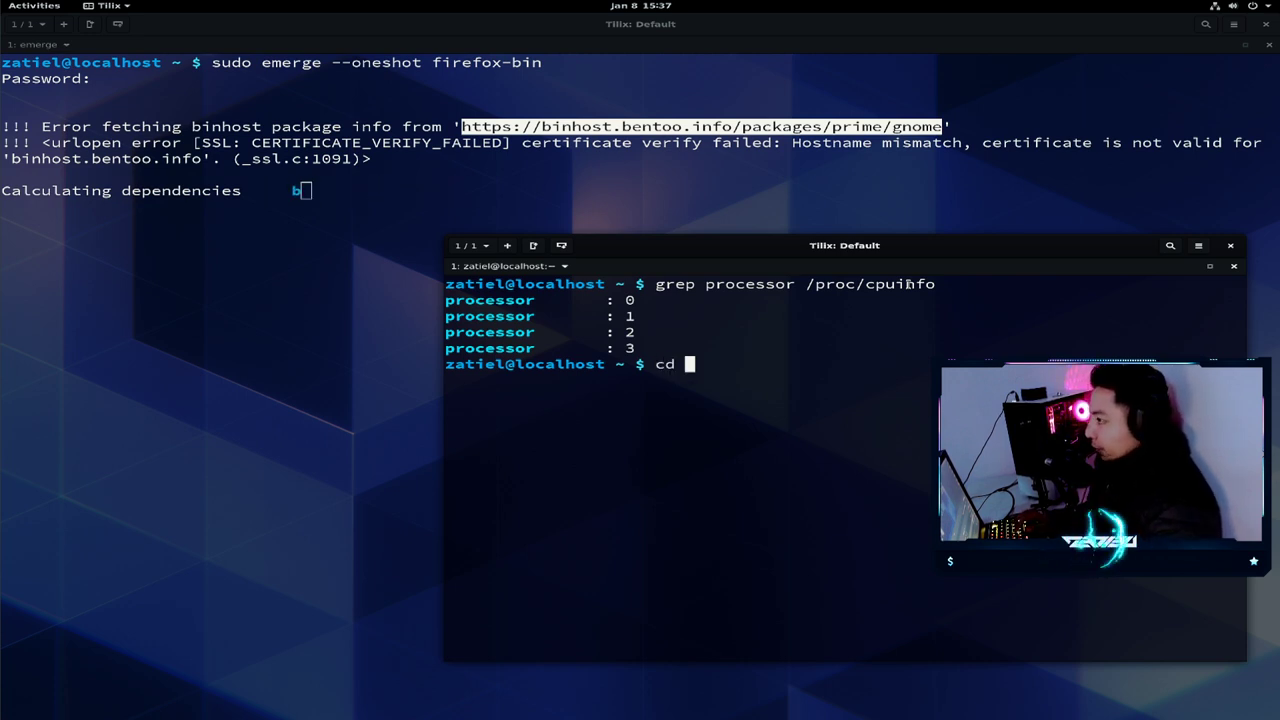
pyautogui.write('/')
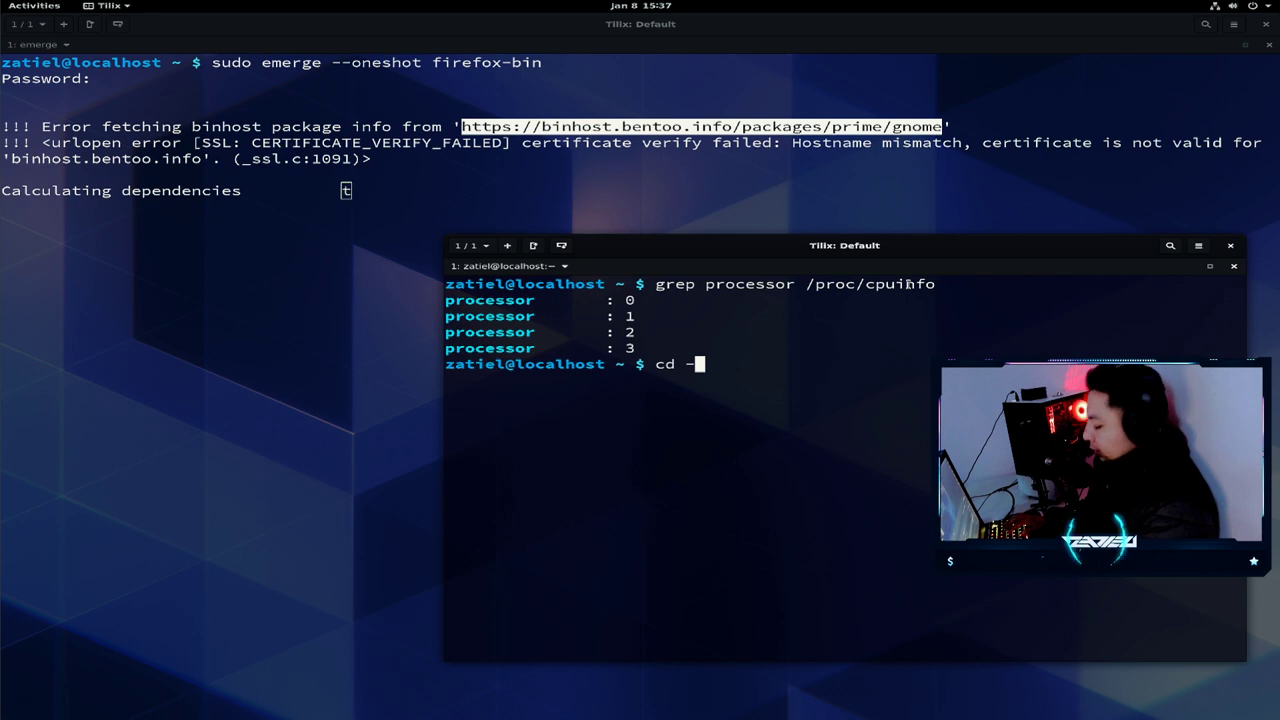
pyautogui.write('etc/p')
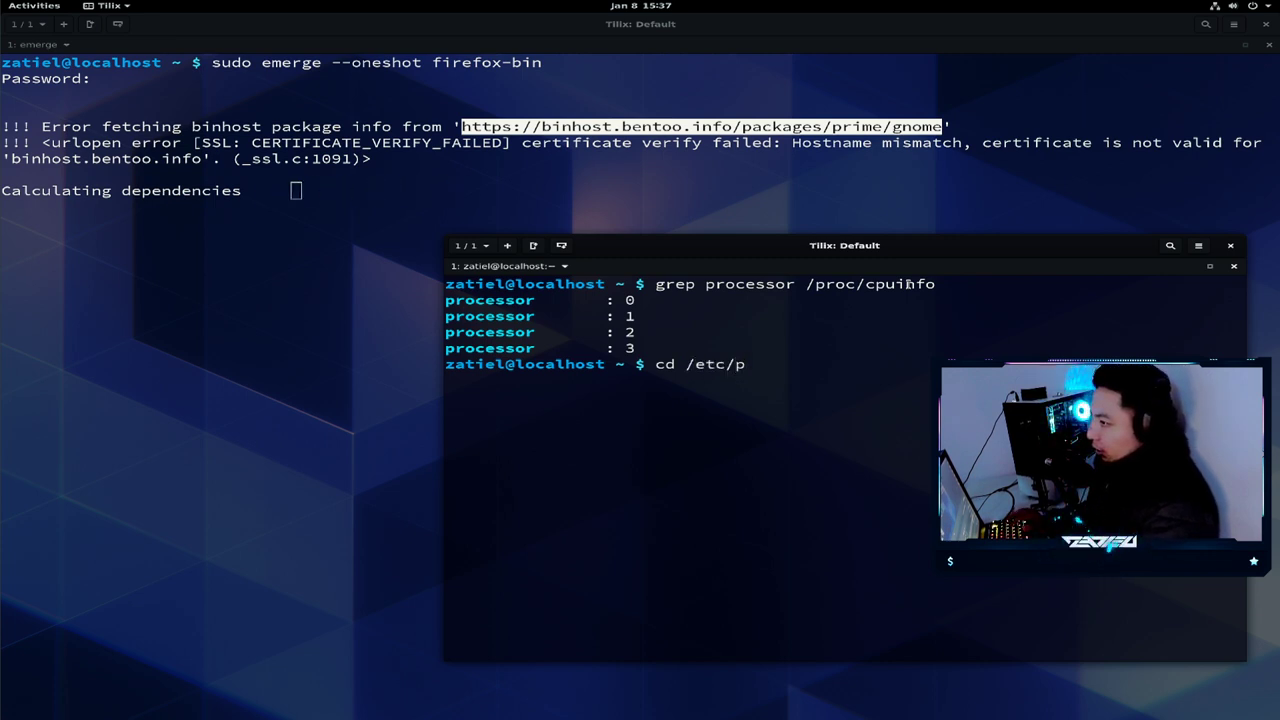
pyautogui.press('Tab')
pyautogui.press('Tab')
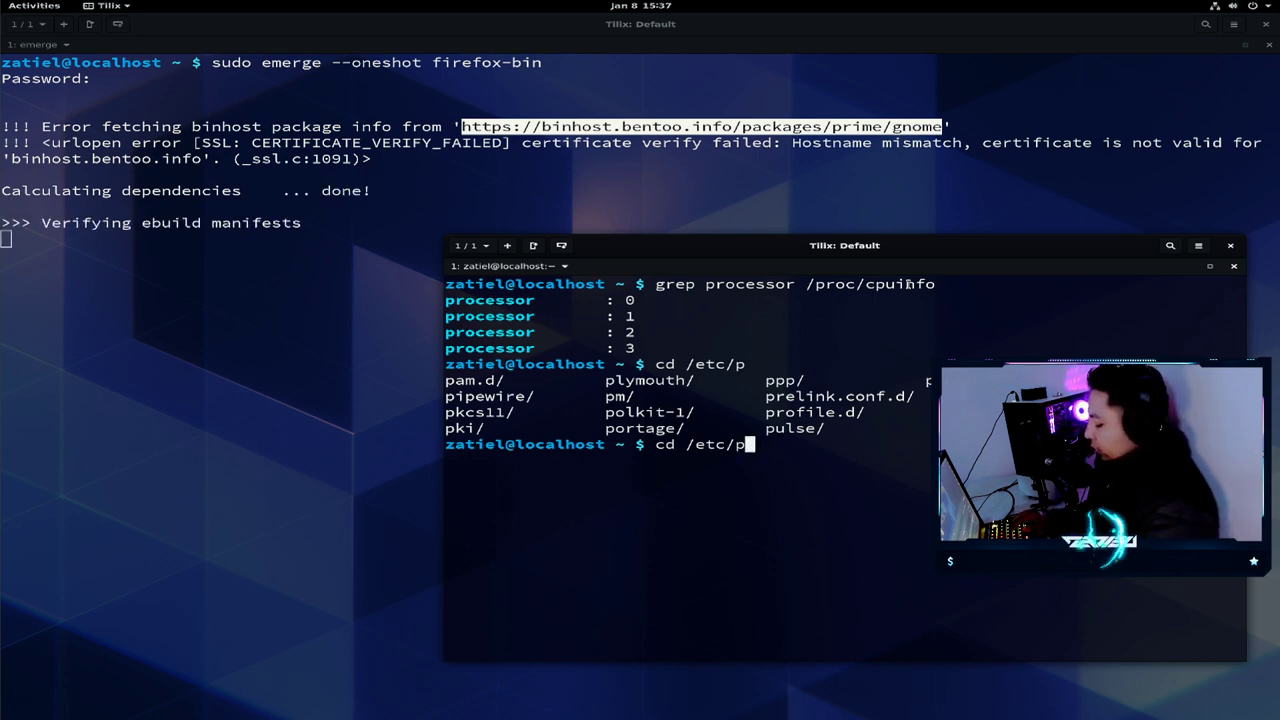
pyautogui.write('or')
pyautogui.press('Tab')
pyautogui.hotkey('ctrl', 'l')
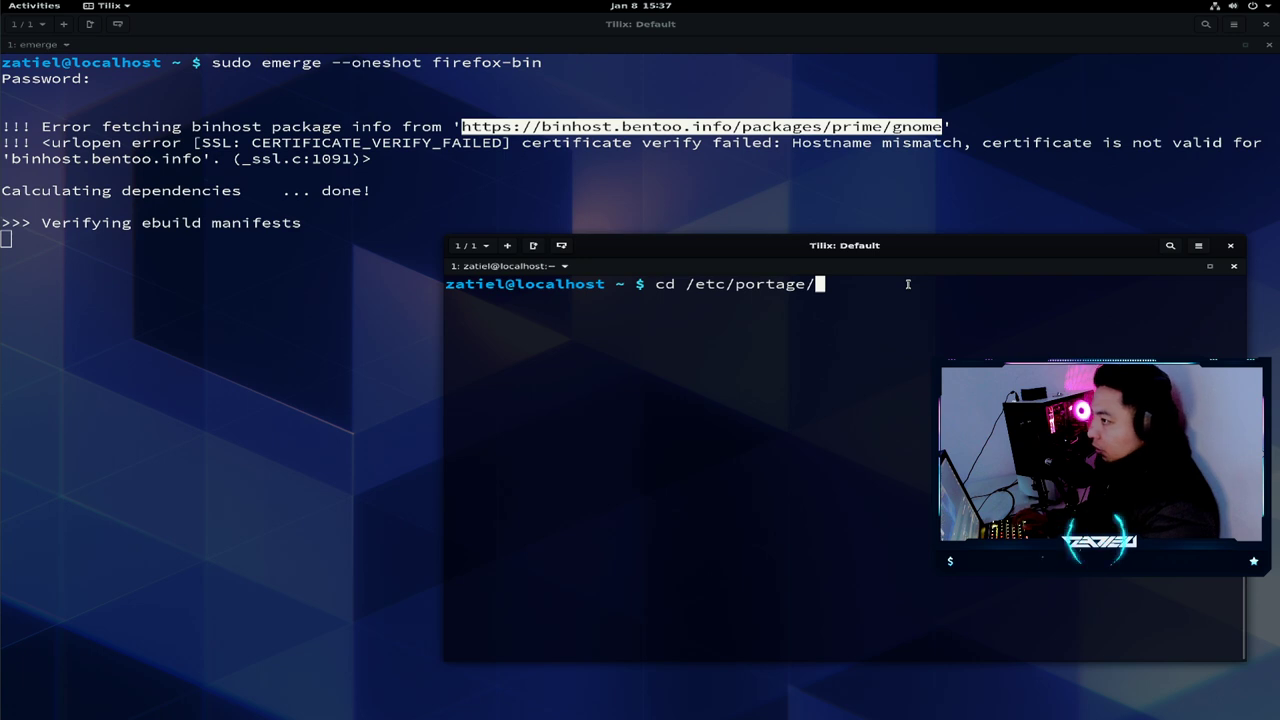
pyautogui.press('Return')
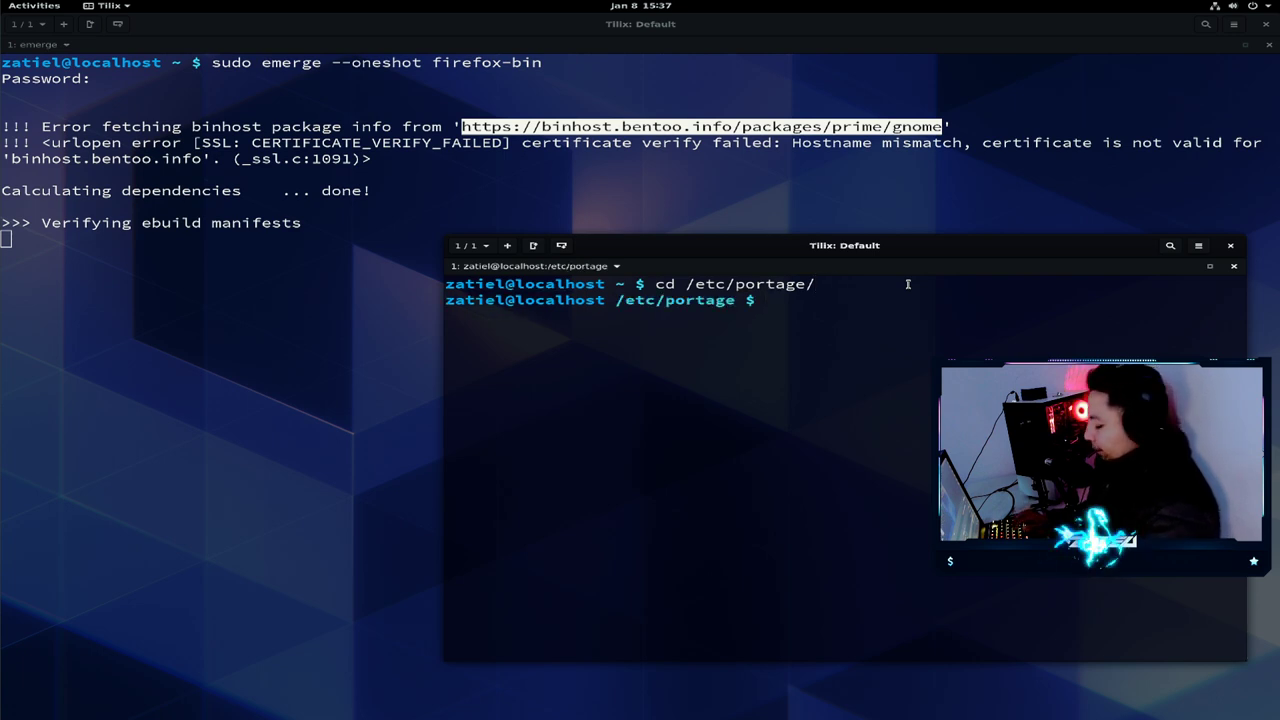
# - List the contents of /etc/portage and point out the make.conf file
pyautogui.write('ls')
pyautogui.press('Return')
pyautogui.moveTo(544, 327); pyautogui.dragTo(444, 333)
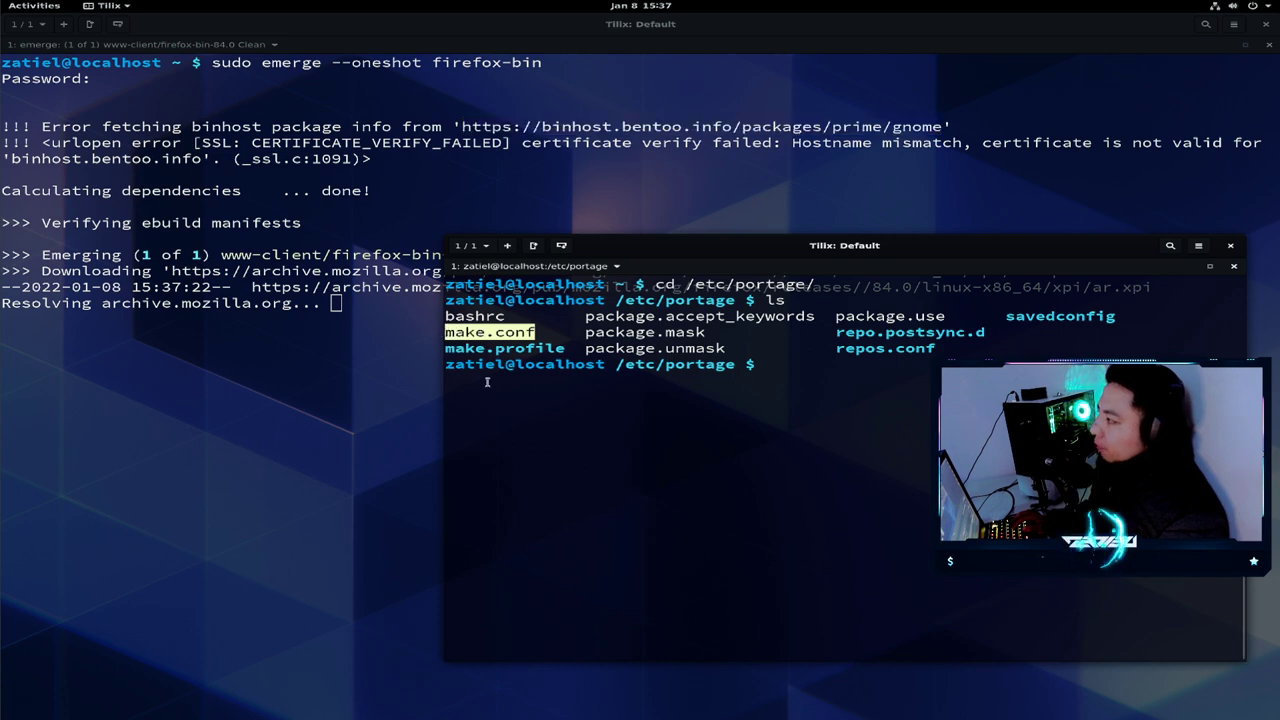
pyautogui.click(563, 441)
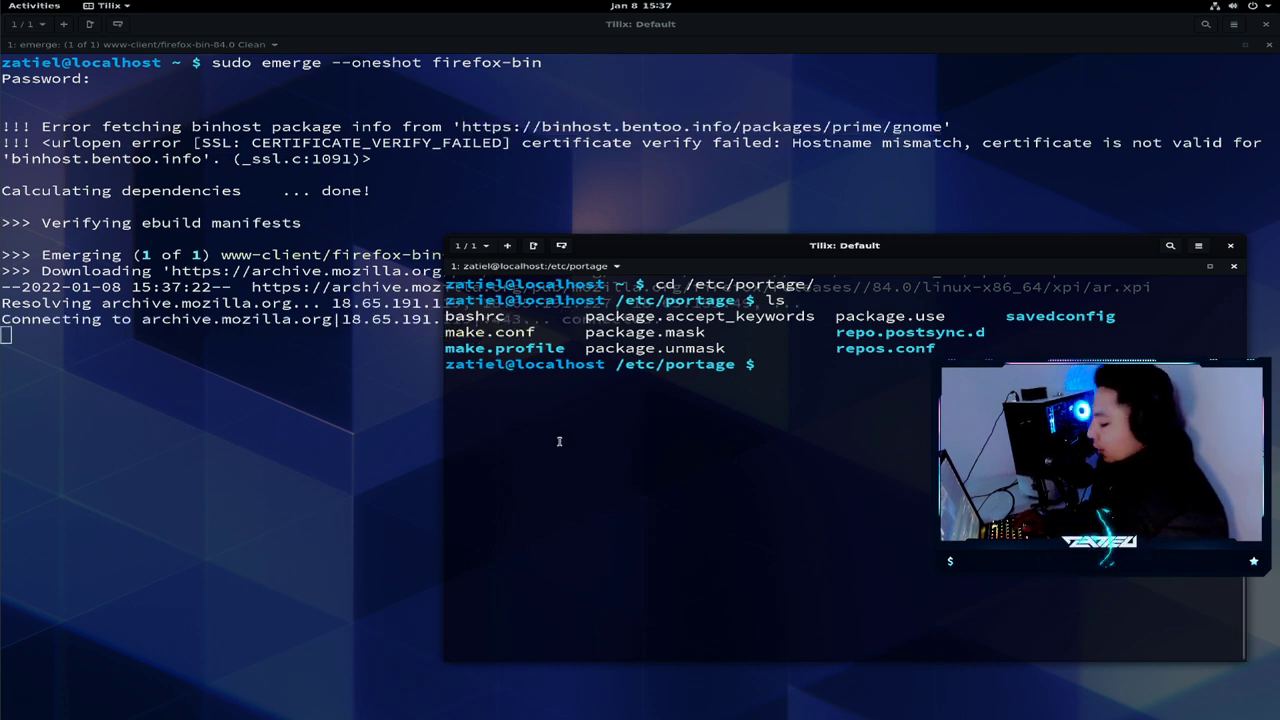
# - Open make.conf from /etc/portage in the nano editor
pyautogui.write('nano co')
pyautogui.press('BackSpace')
pyautogui.press('BackSpace')
pyautogui.write('ma')
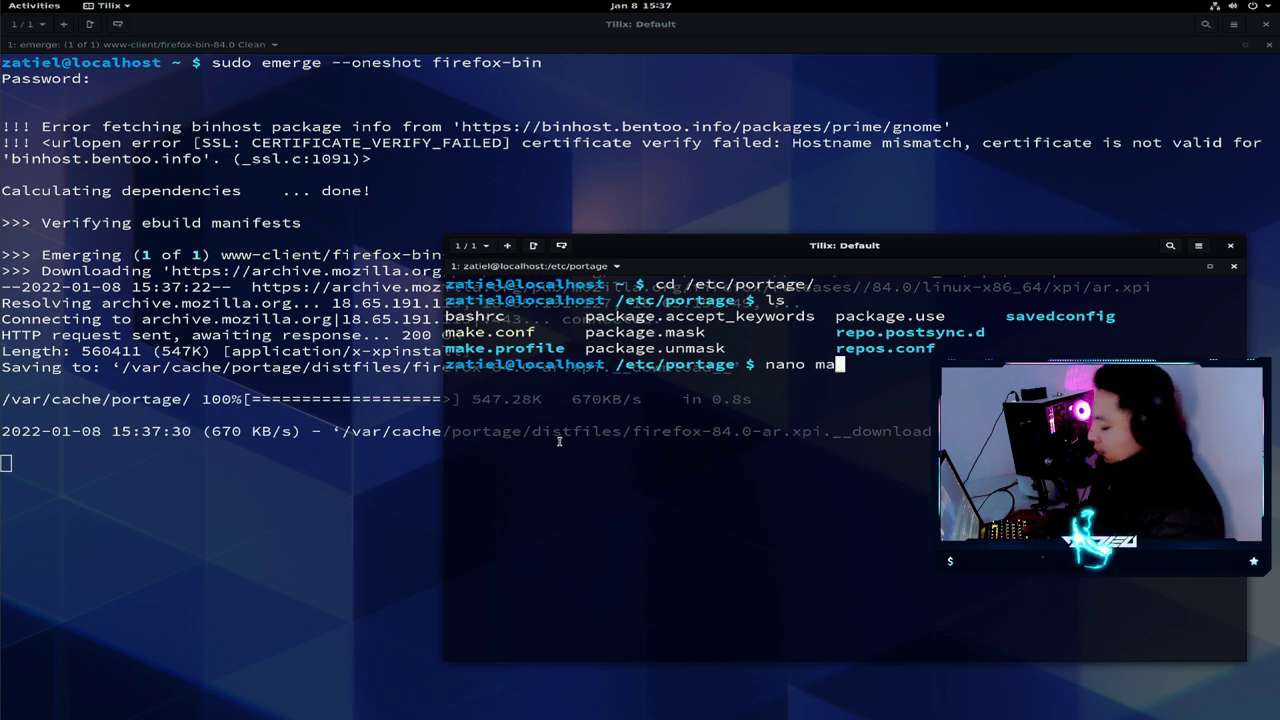
pyautogui.write('ke.k')
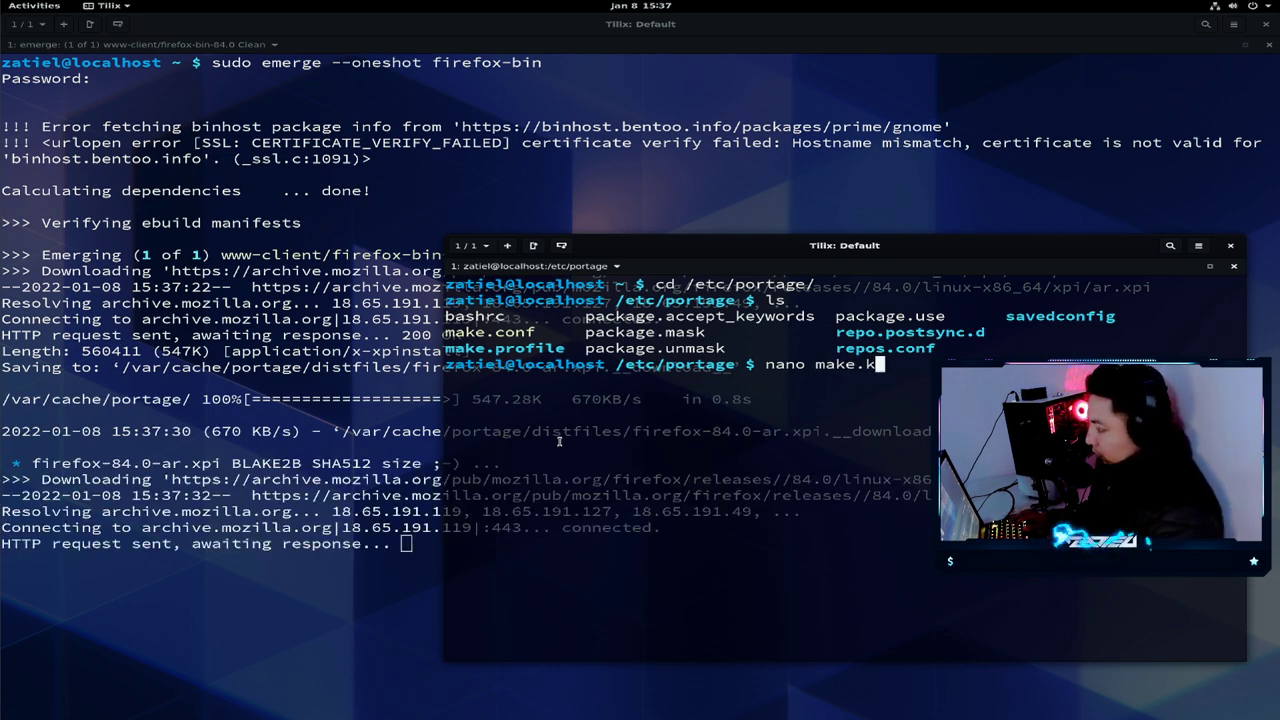
pyautogui.press('BackSpace')
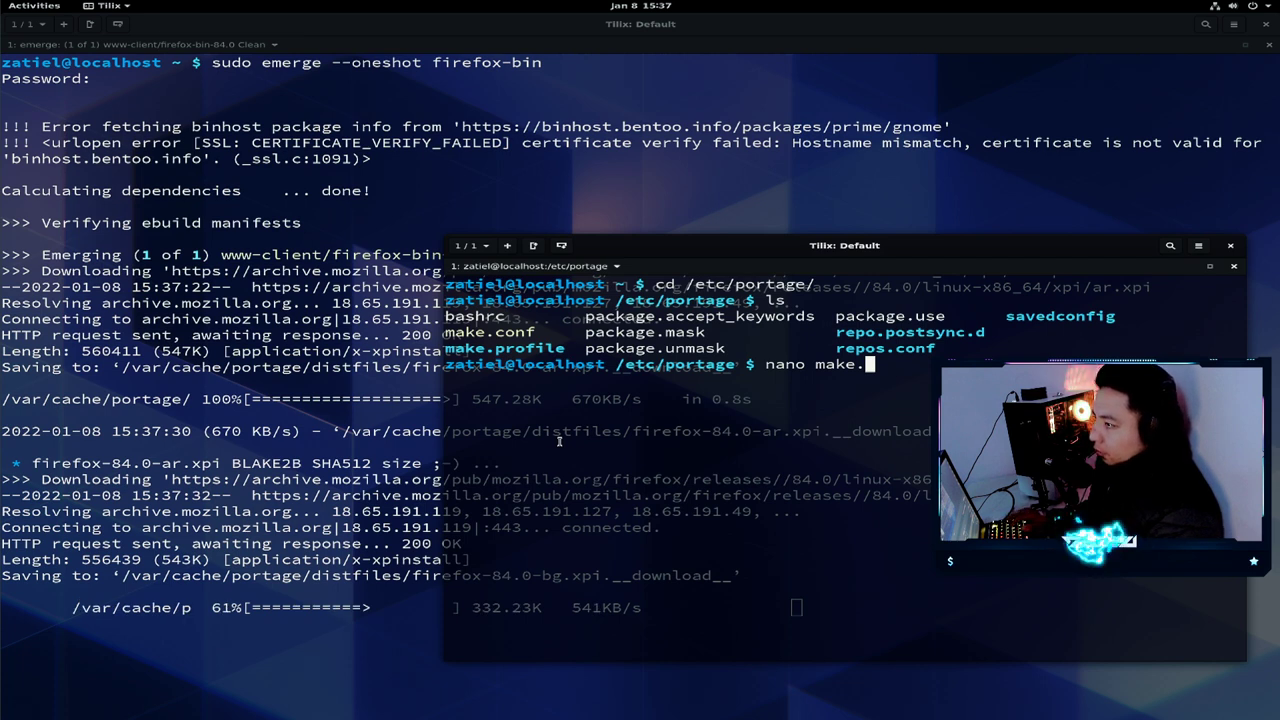
pyautogui.write('conf')
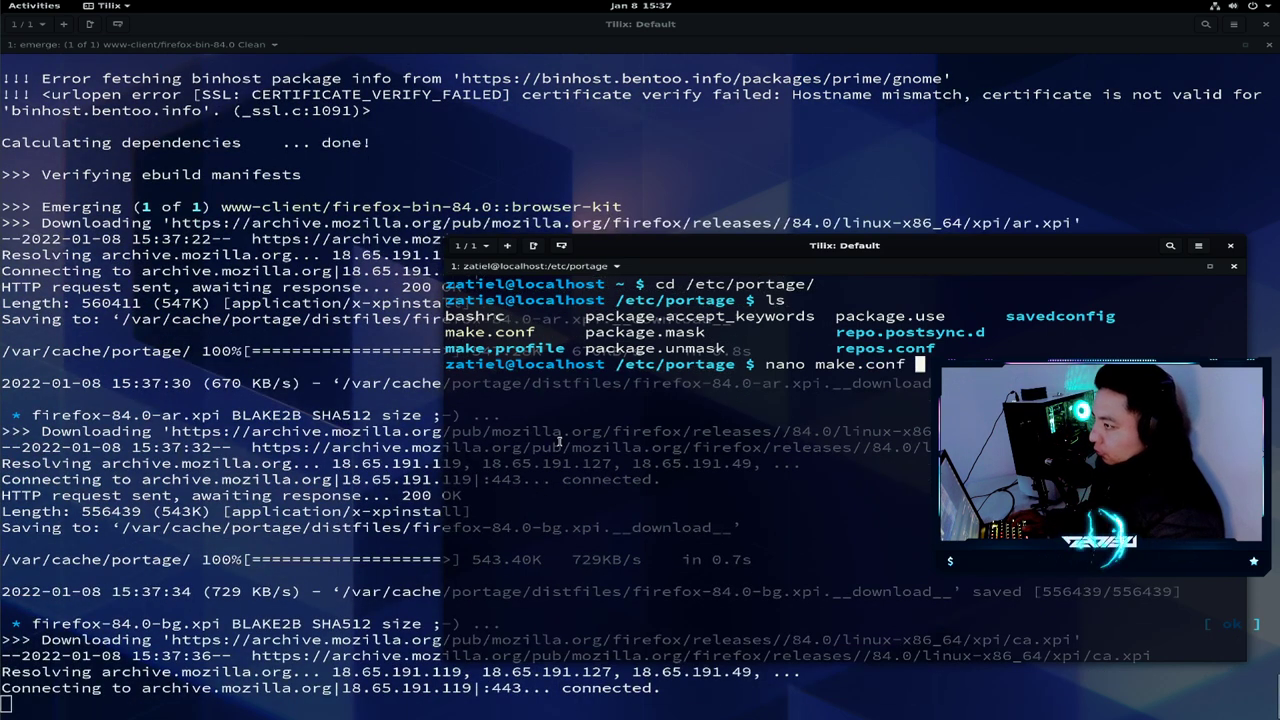
pyautogui.press('Return')
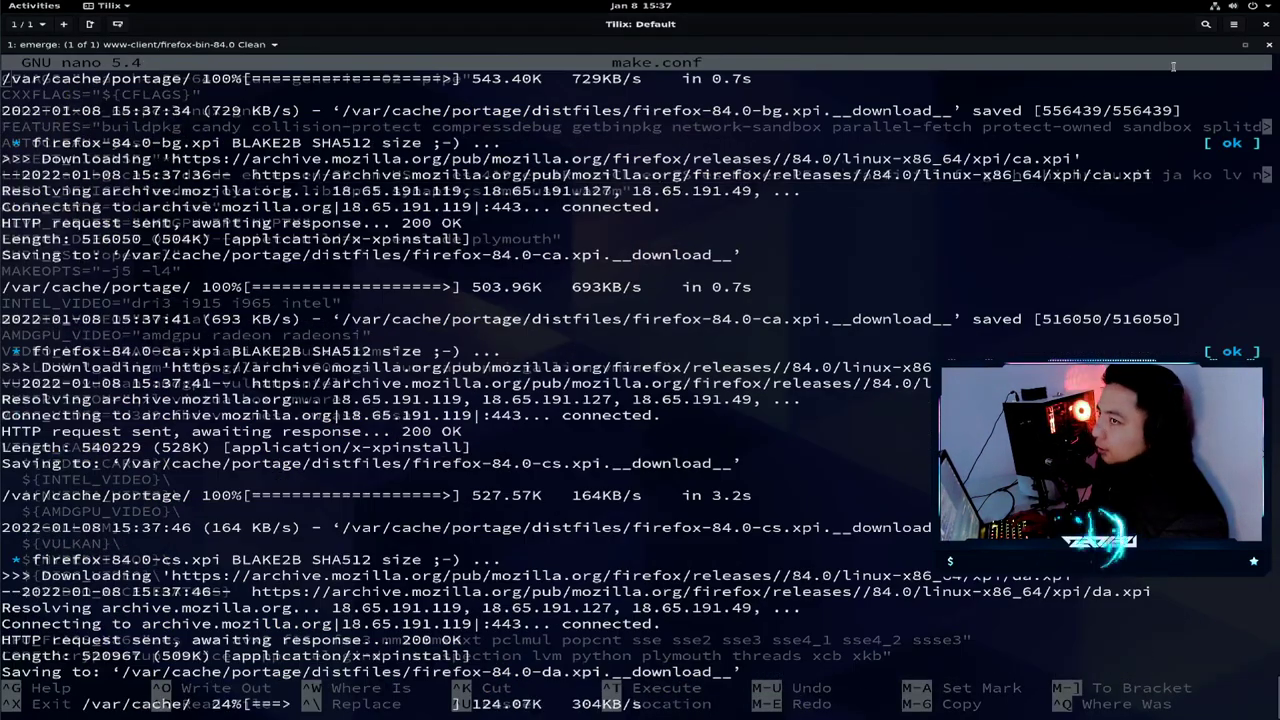
# - Lower the terminal background transparency in the color settings of Tilix's Default profile
pyautogui.click(1236, 26)
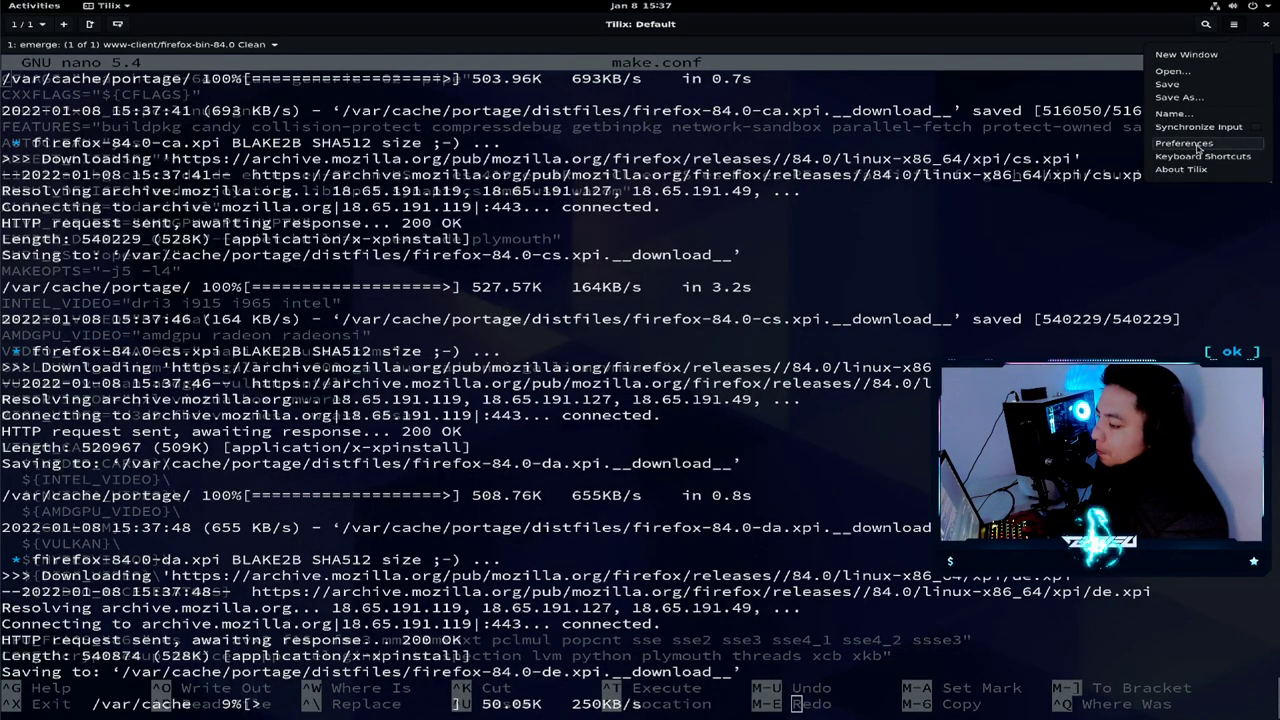
pyautogui.click(1184, 143)
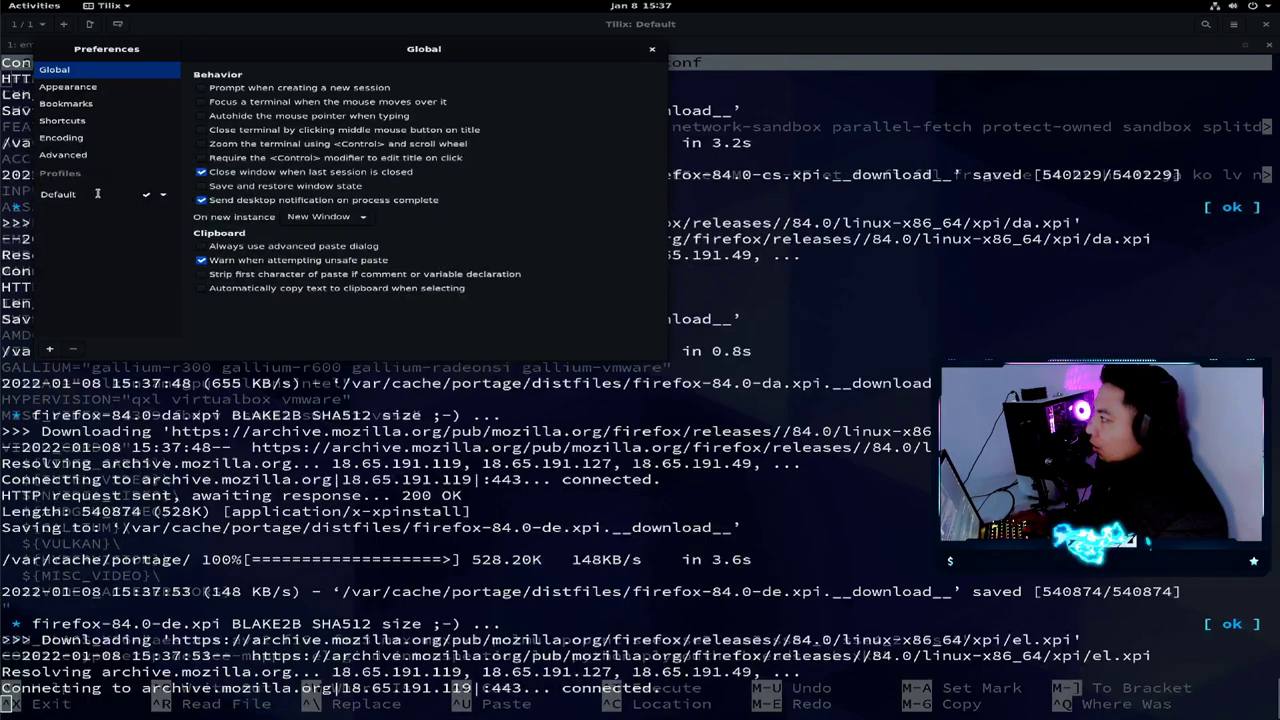
pyautogui.click(97, 193)
pyautogui.click(337, 70)
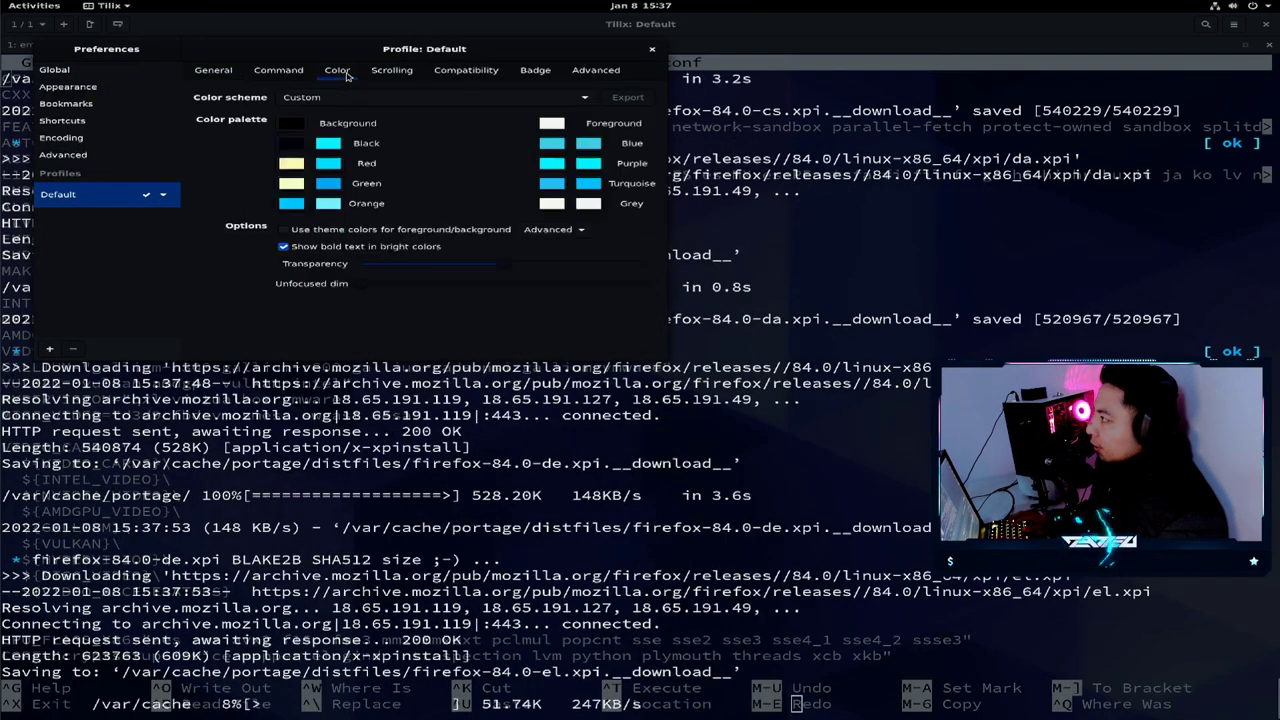
pyautogui.scroll(-5, 379, 264)
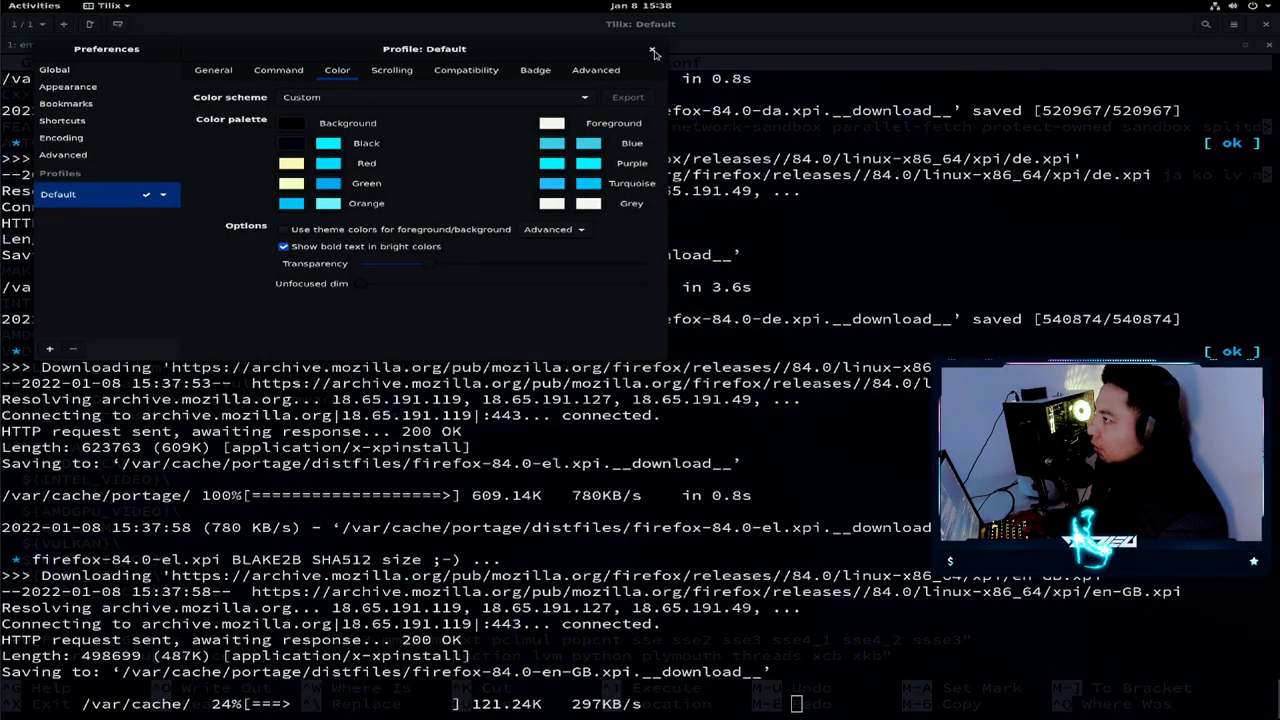
pyautogui.moveTo(402, 254); pyautogui.dragTo(388, 266)
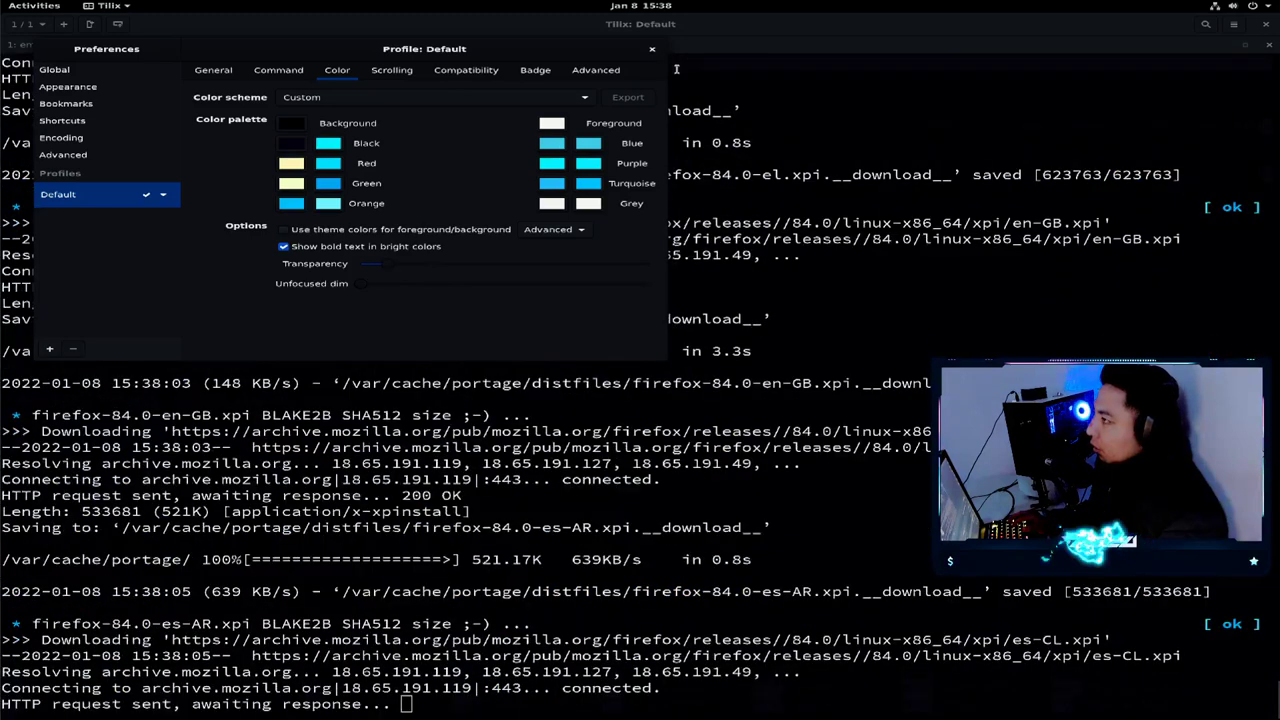
# - Close the profile preferences, restore the emerge terminal to a smaller window and bring the make.conf terminal to the front
pyautogui.click(653, 50)
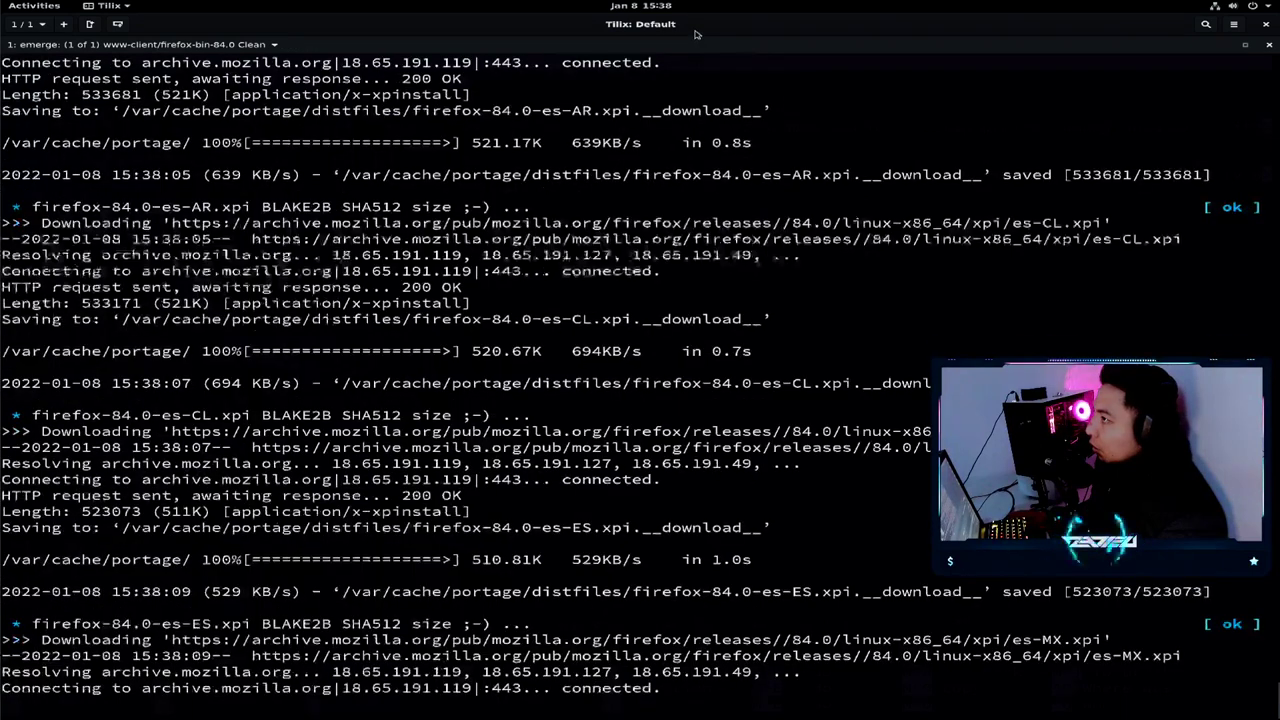
pyautogui.press('super+Down')
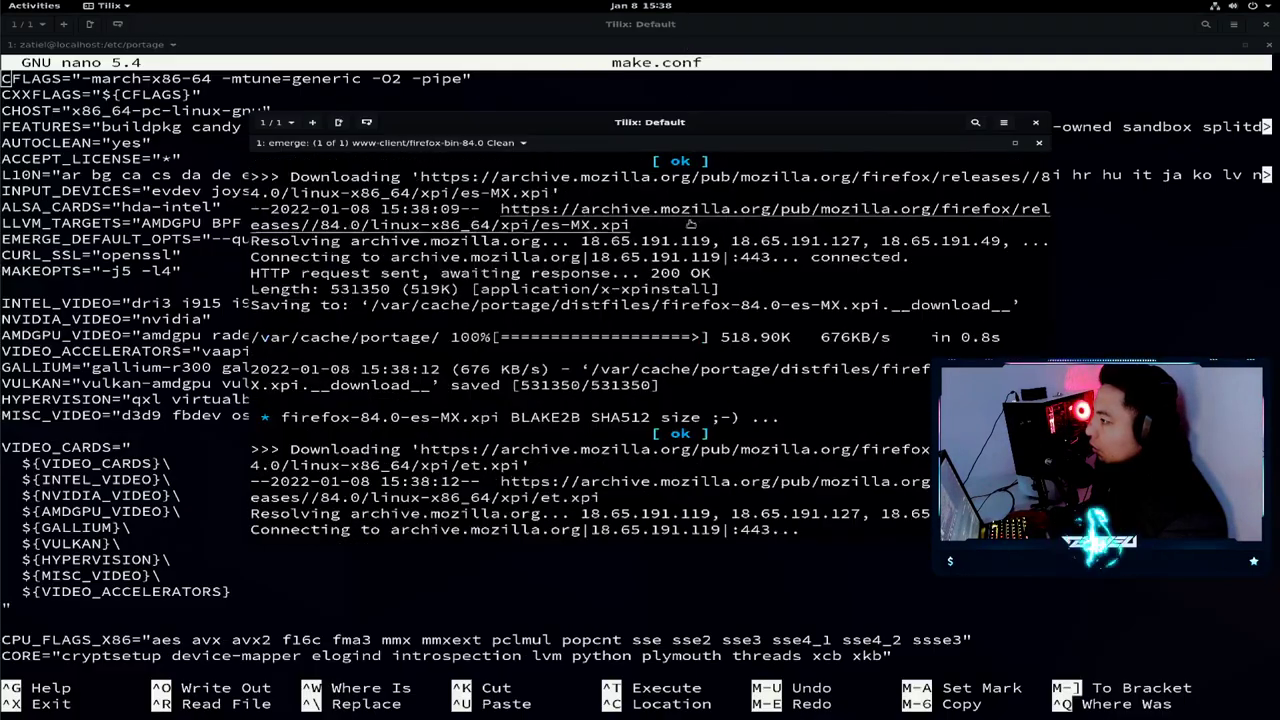
pyautogui.click(1111, 345)
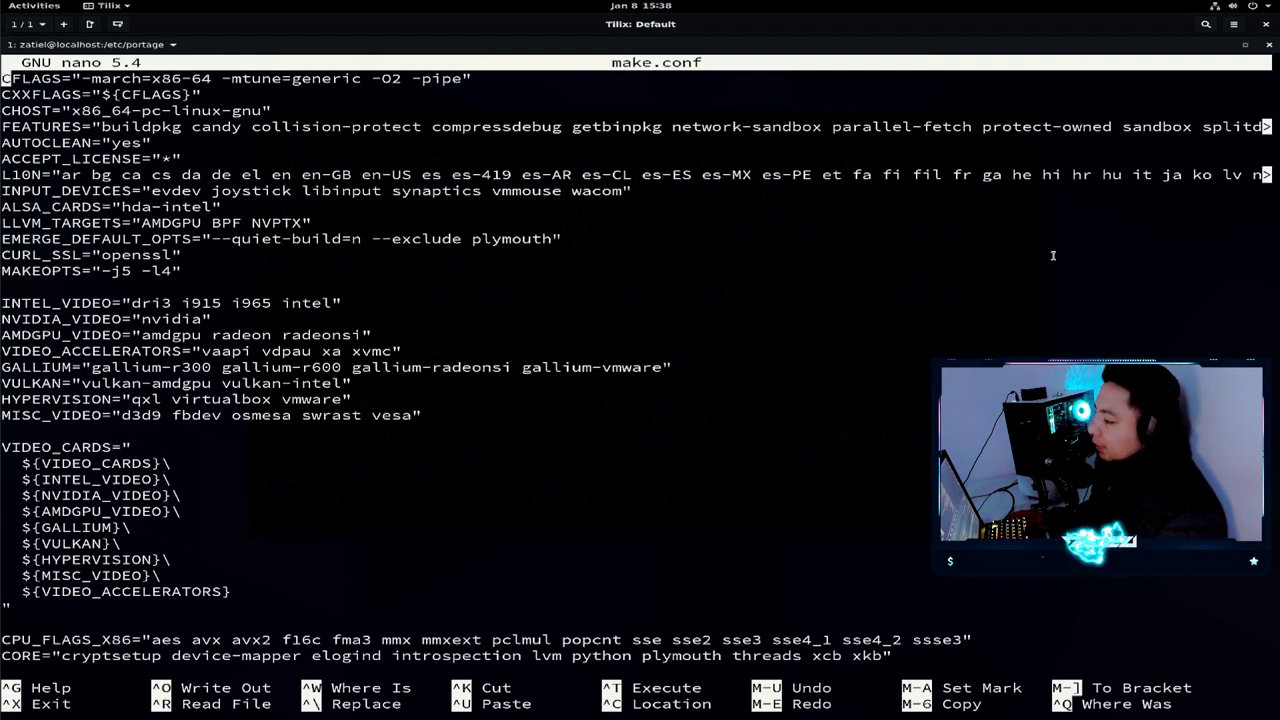
# - Examine make.conf through to its end and highlight the "-j5 -l4" value of MAKEOPTS
pyautogui.tripleClick(125, 280)
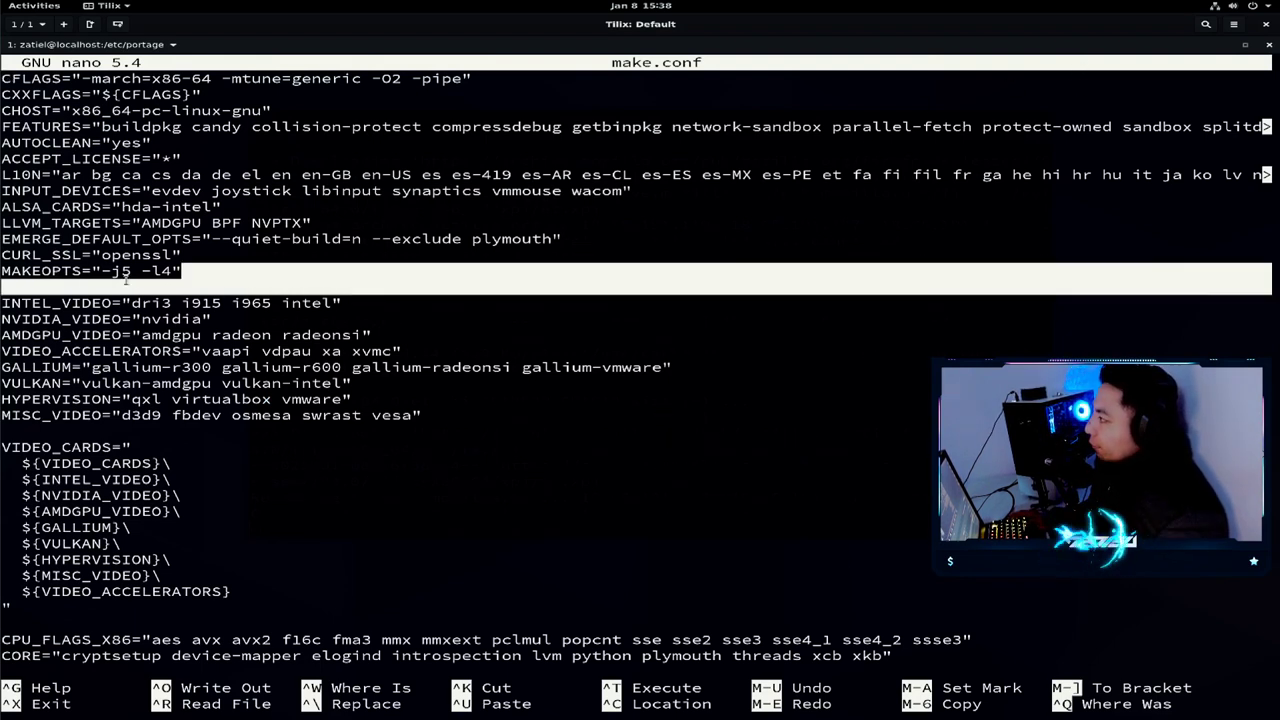
pyautogui.moveTo(170, 272); pyautogui.dragTo(111, 272)
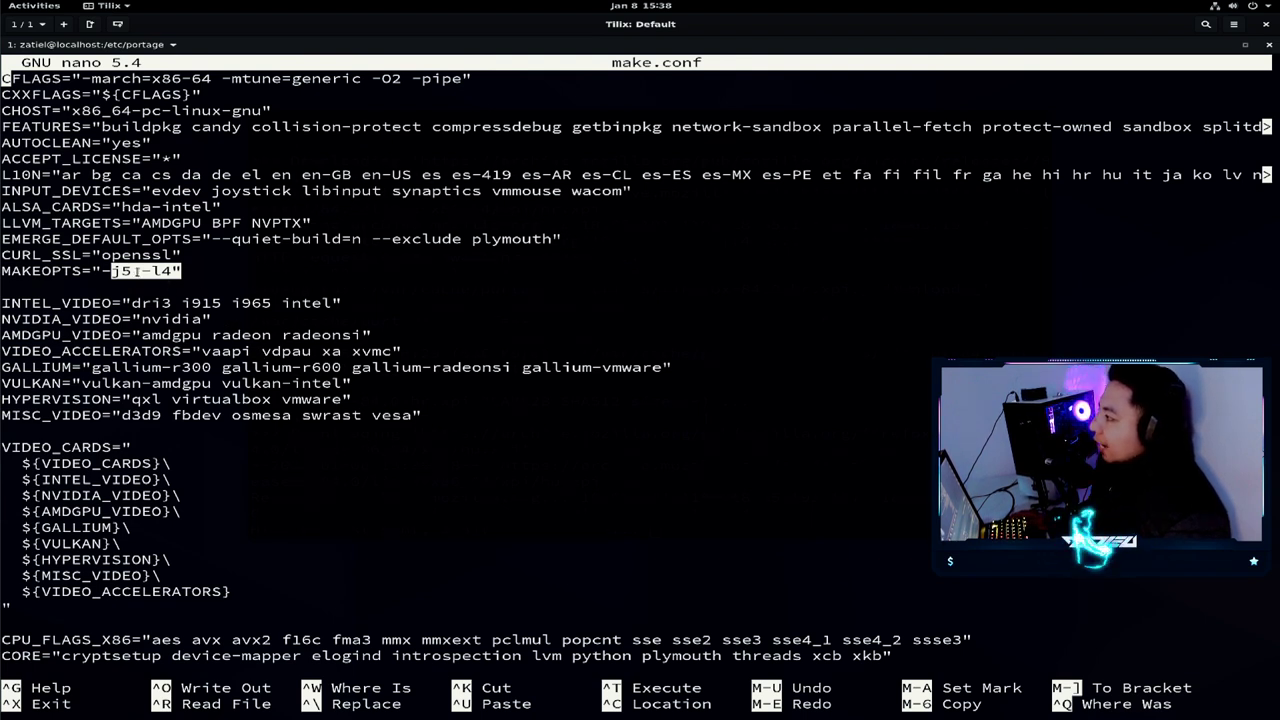
pyautogui.moveTo(32, 297); pyautogui.dragTo(413, 372)
pyautogui.scroll(-20, 410, 400)
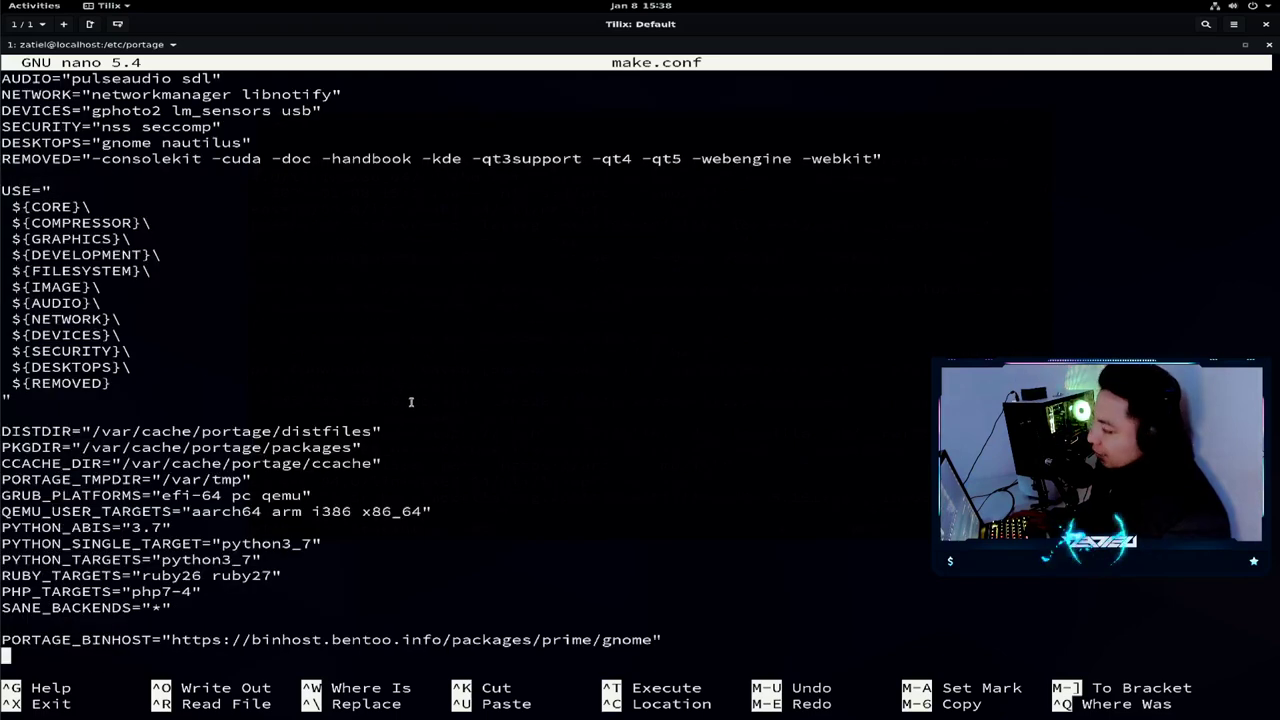
pyautogui.scroll(14, 411, 400)
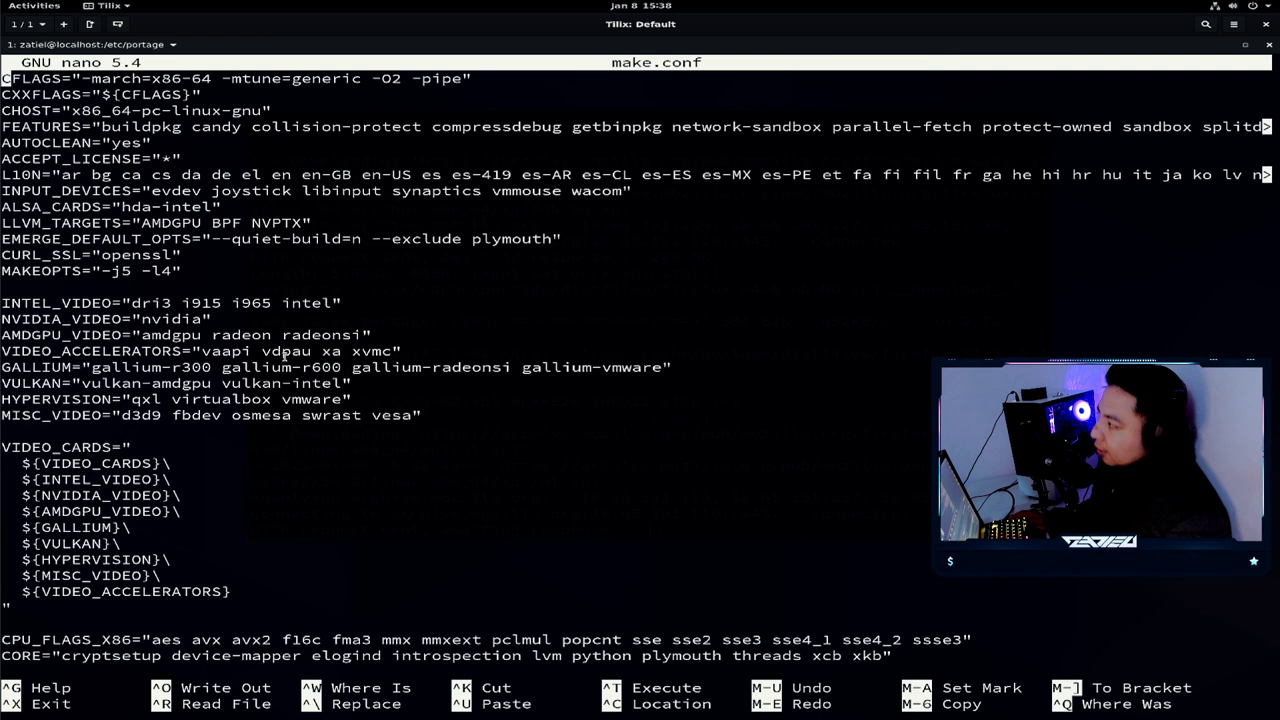
pyautogui.moveTo(180, 274); pyautogui.dragTo(110, 272)
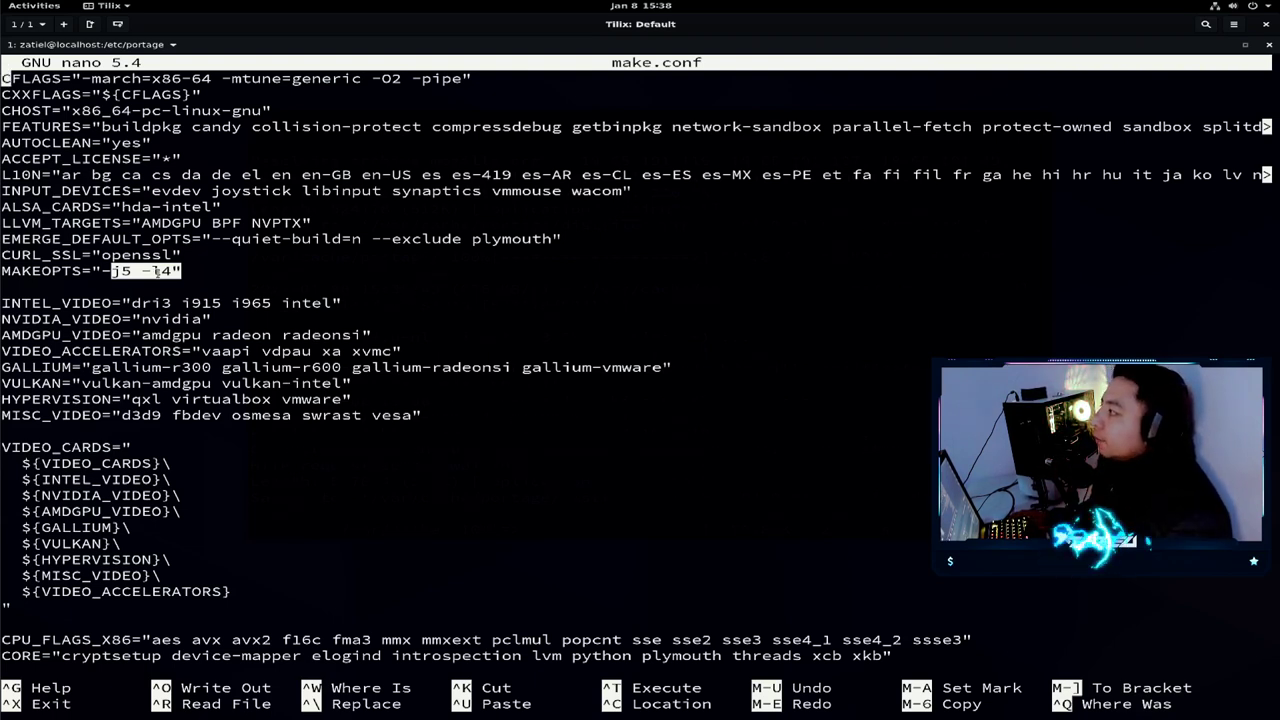
pyautogui.click(145, 270)
pyautogui.moveTo(100, 270); pyautogui.dragTo(180, 270)
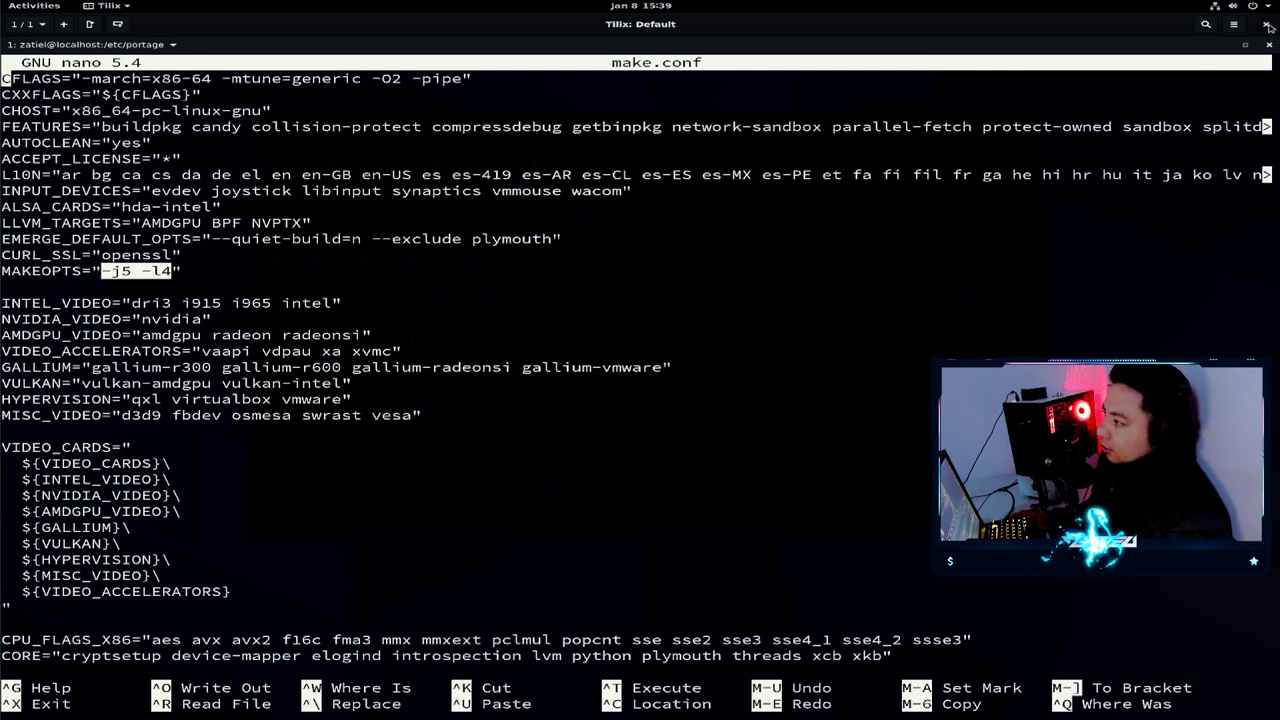
# - Close the make.conf terminal along with its running nano process and maximize the terminal installing firefox-bin
pyautogui.click(1268, 26)
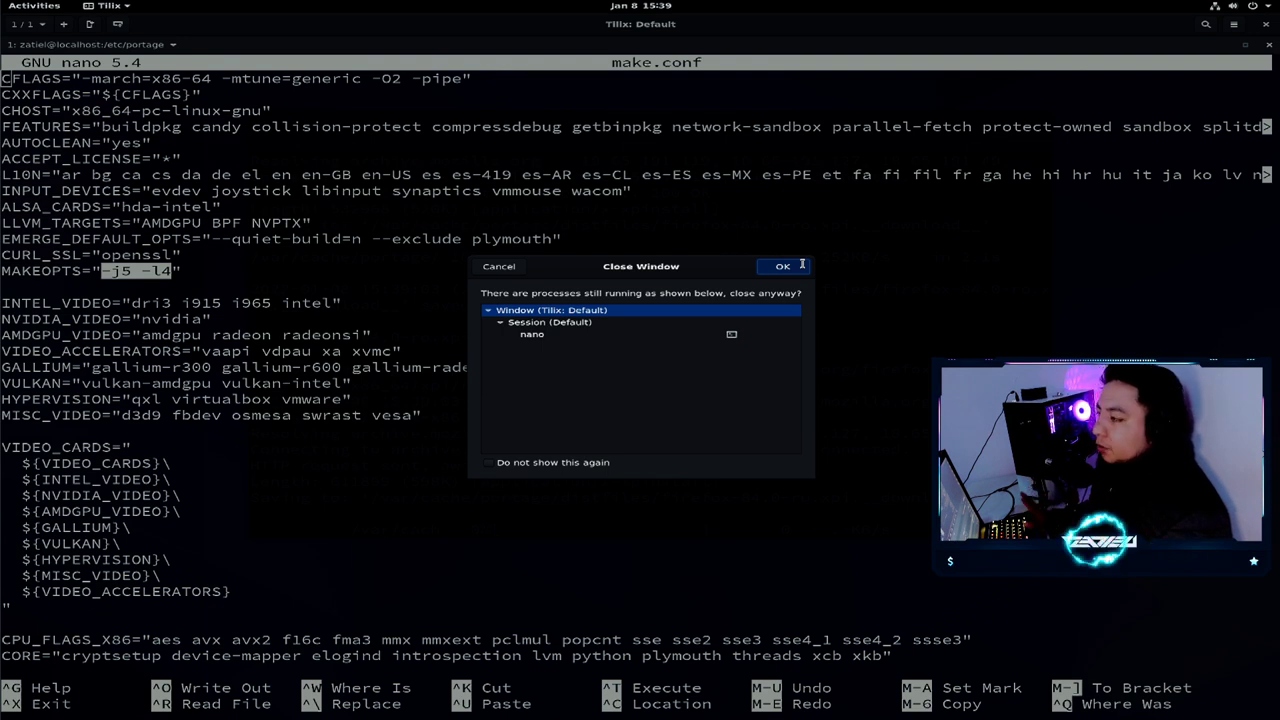
pyautogui.click(798, 266)
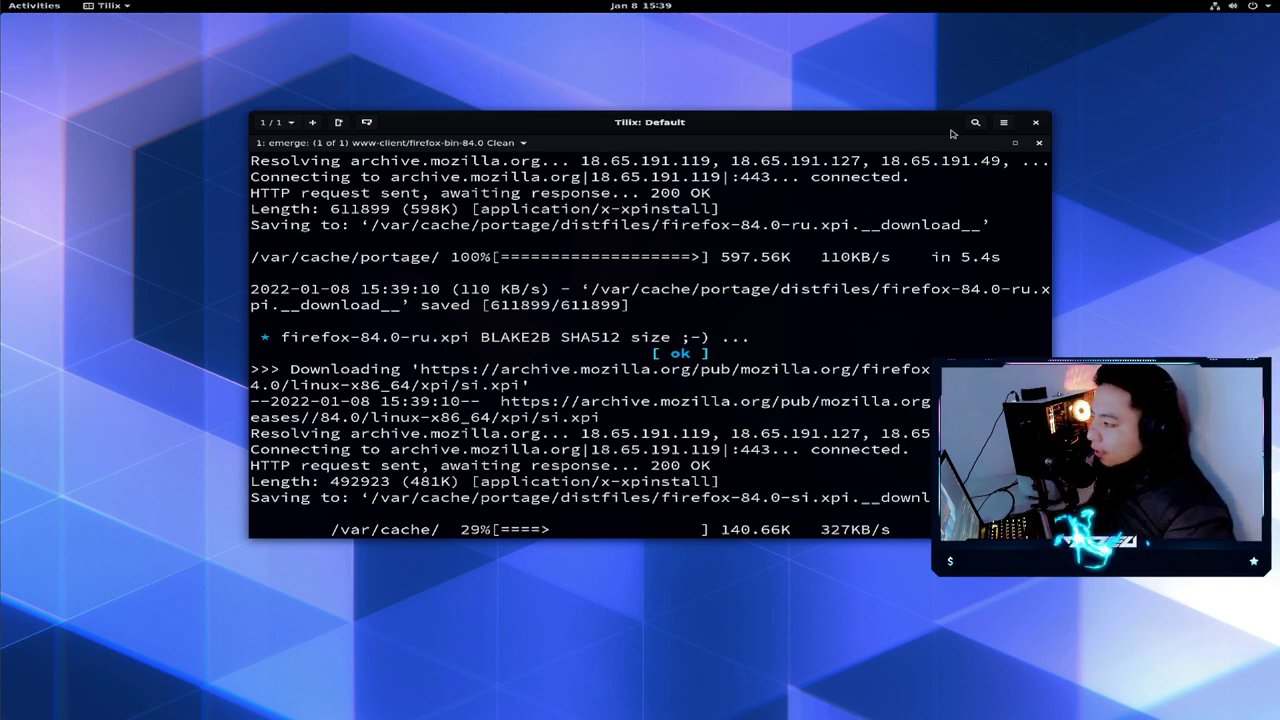
pyautogui.doubleClick(952, 129)
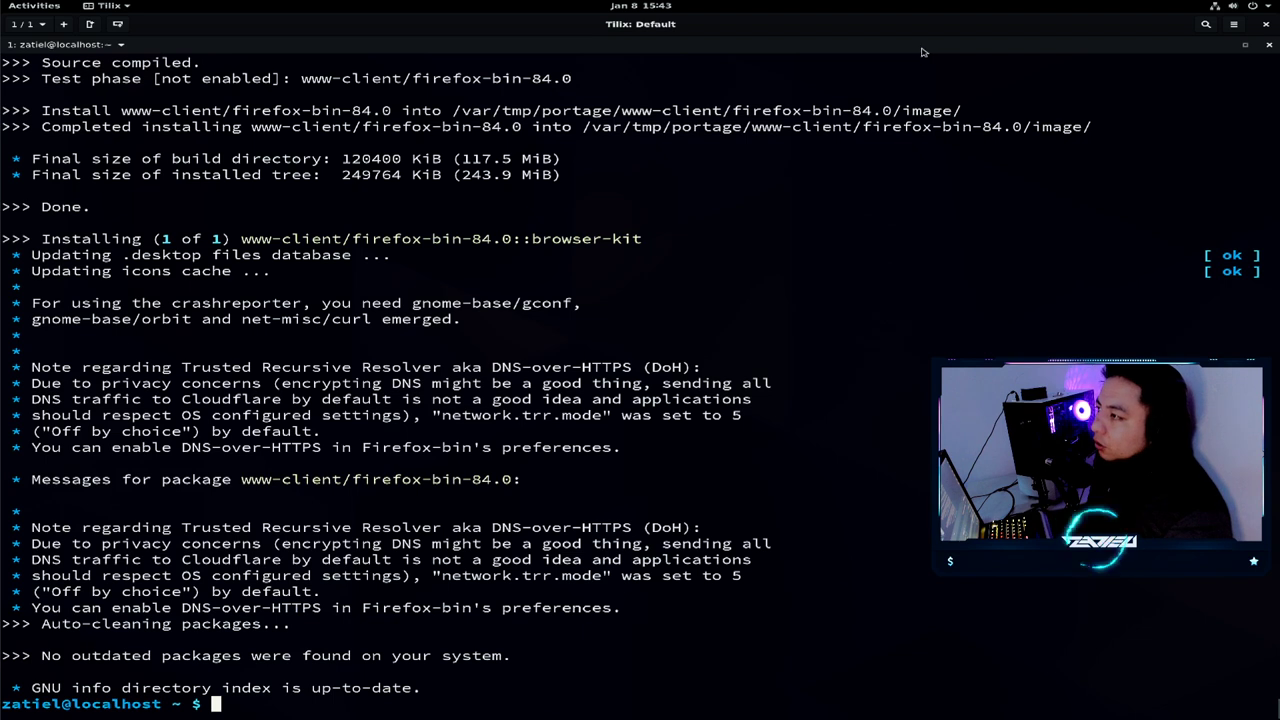
# - Close the terminal once the firefox-bin installation is done and launch Mozilla Firefox from the full application list
pyautogui.click(1267, 24)
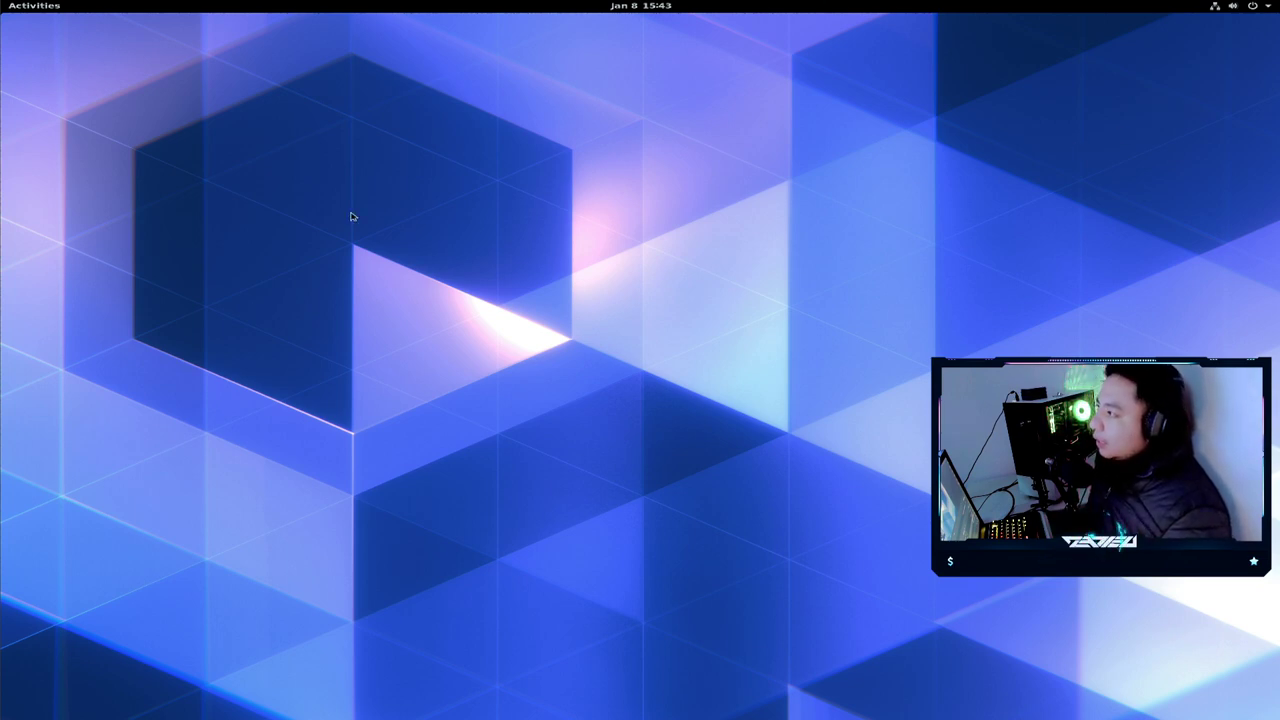
pyautogui.click(34, 6)
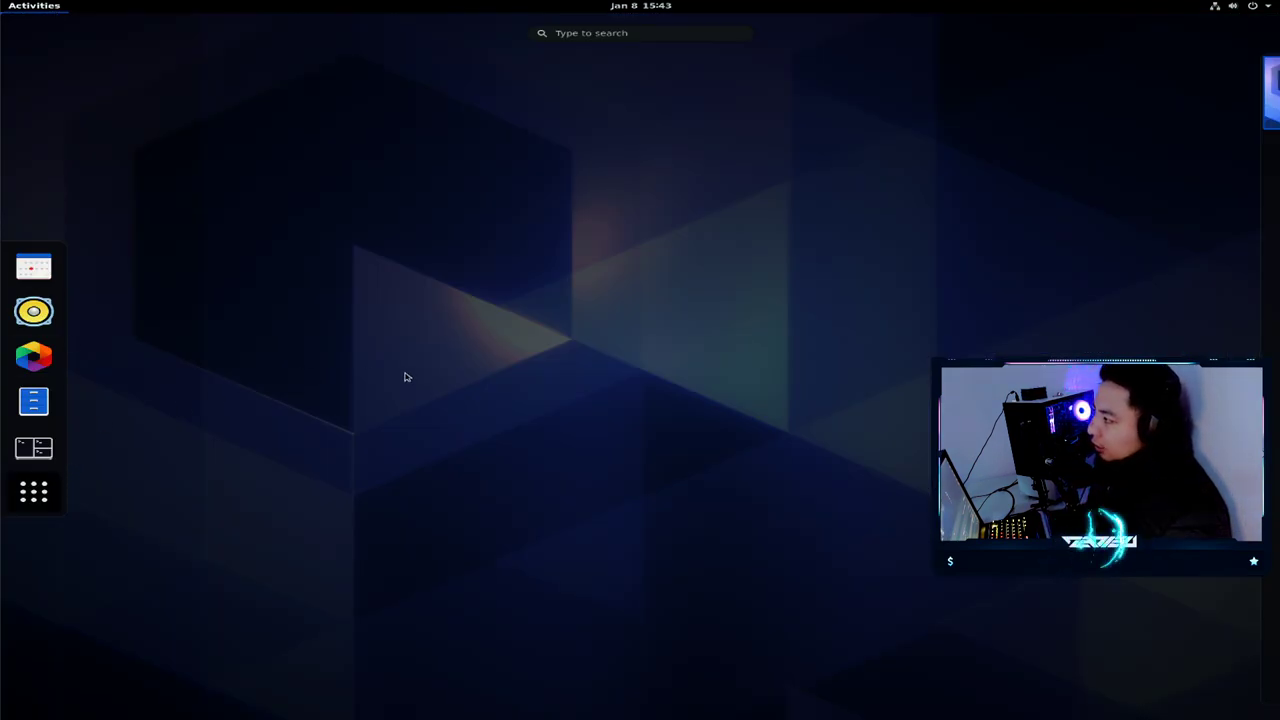
pyautogui.press('super+a')
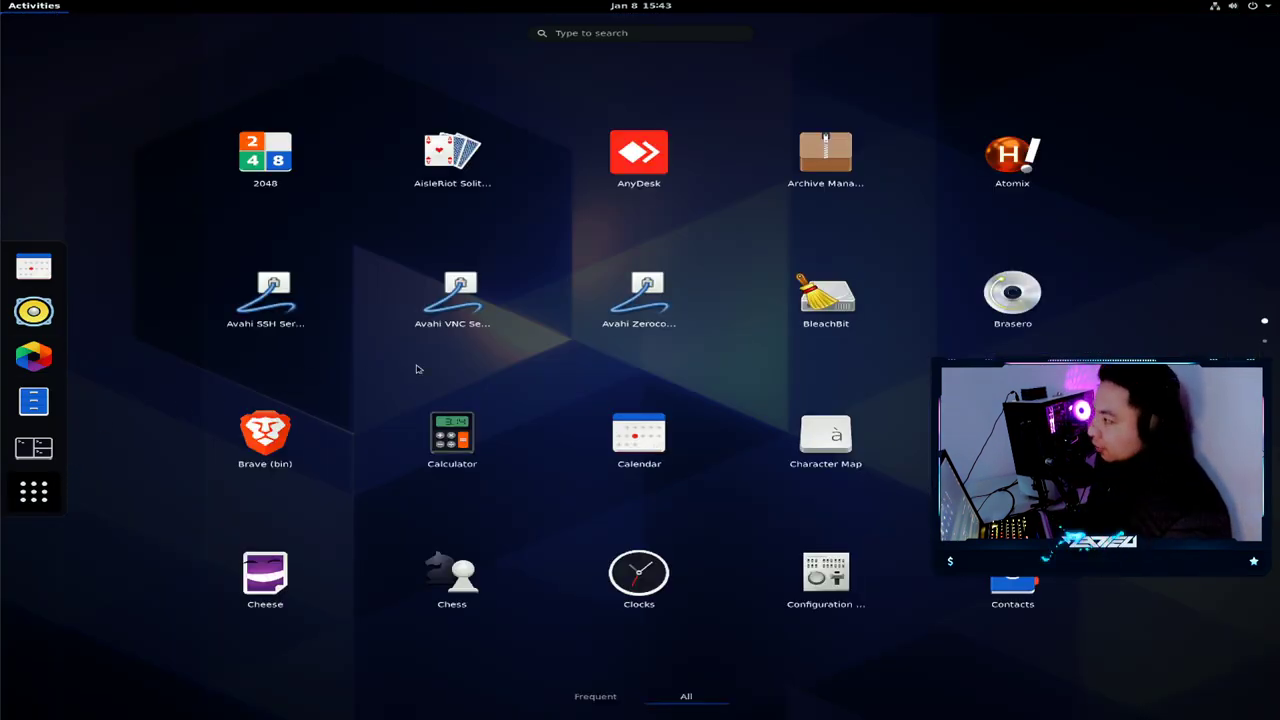
pyautogui.scroll(-2, 531, 362)
pyautogui.scroll(-1, 531, 362)
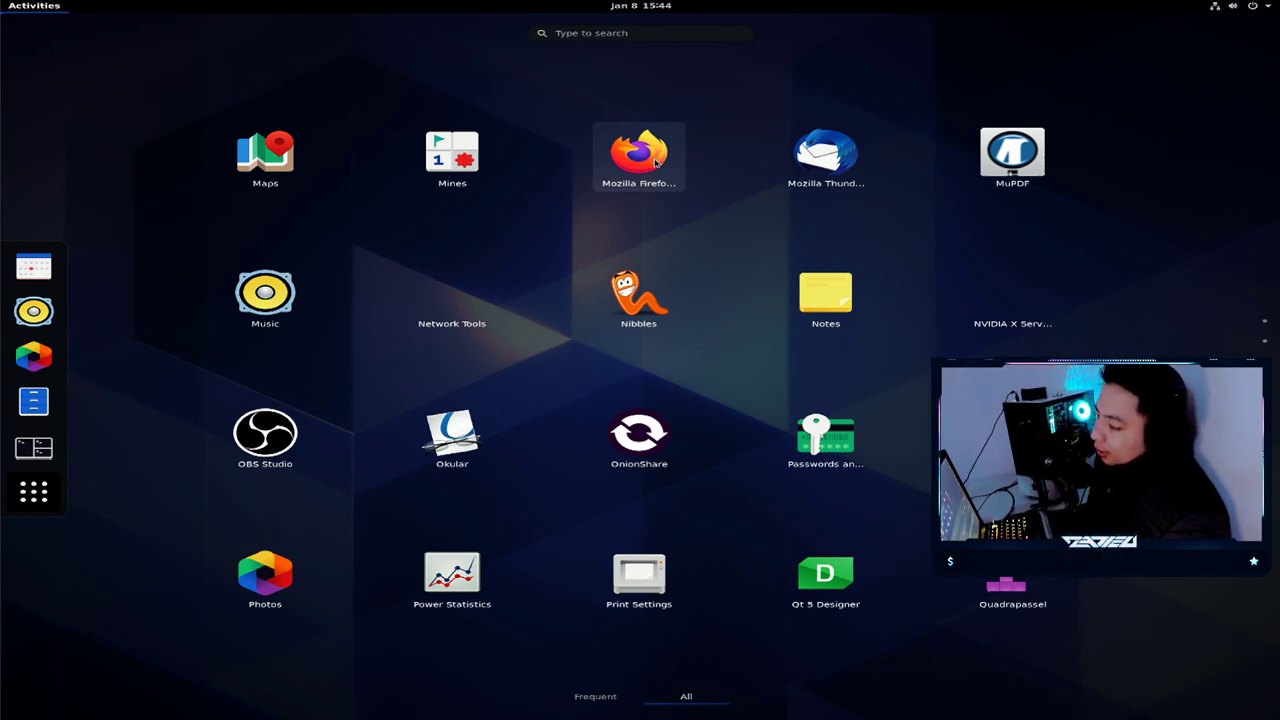
pyautogui.click(655, 160)
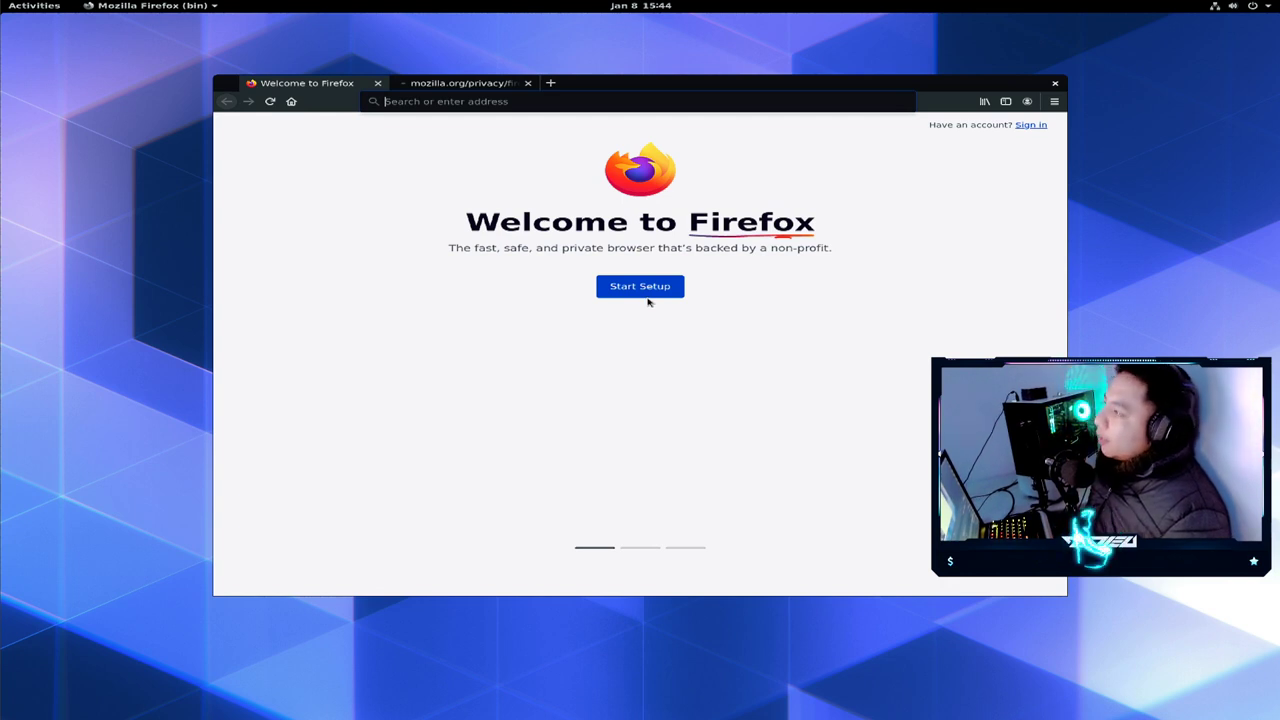
# - Complete Firefox's welcome setup without importing data, save the Dark theme and close the Firefox Privacy Notice page
pyautogui.click(647, 290)
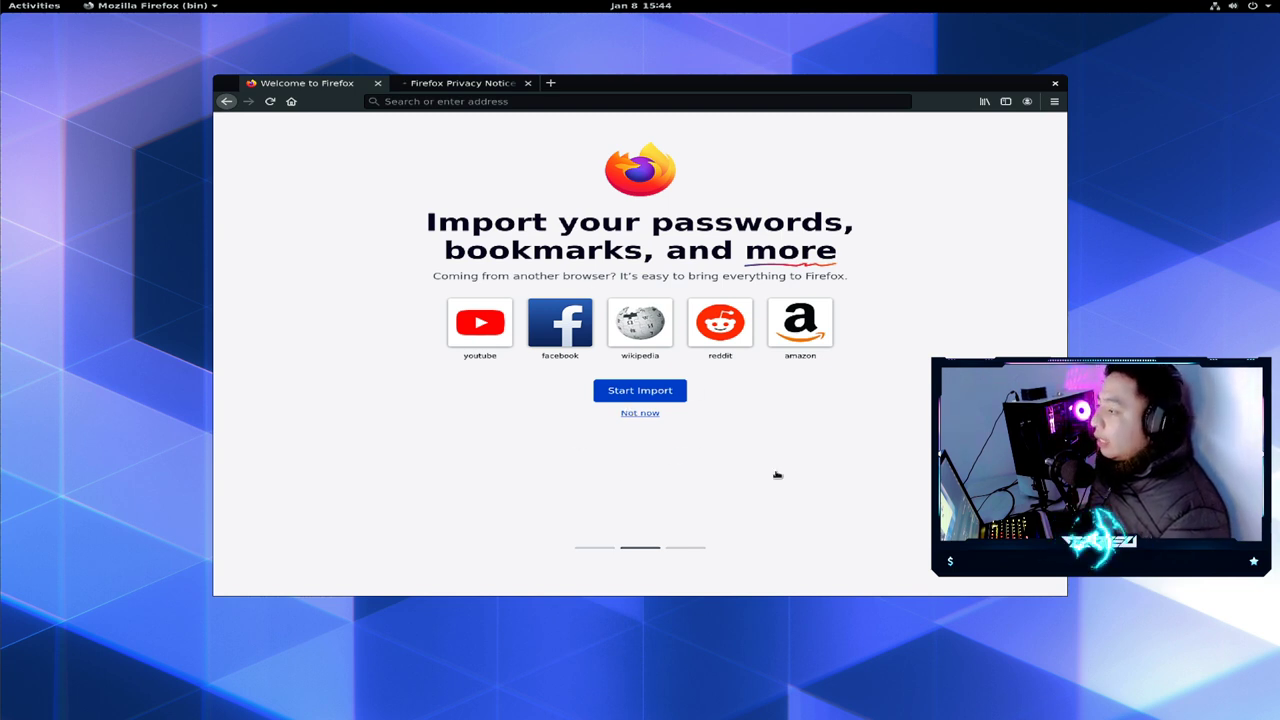
pyautogui.click(640, 412)
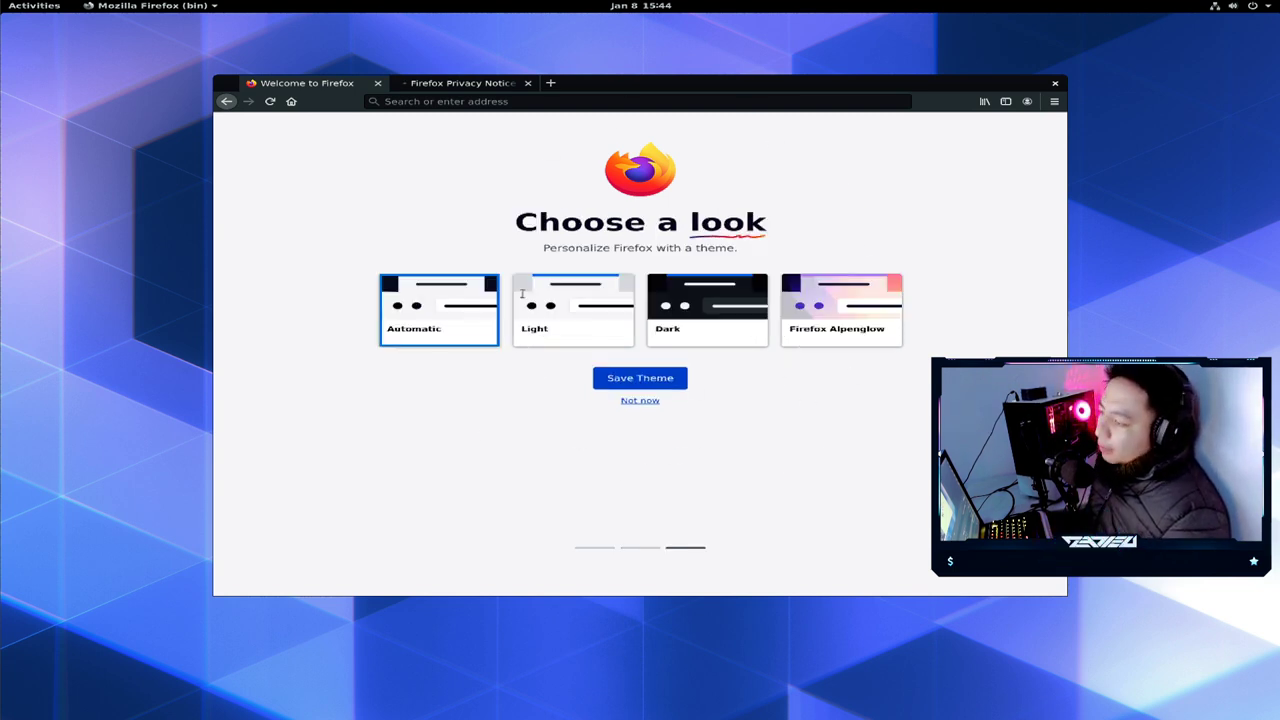
pyautogui.click(688, 283)
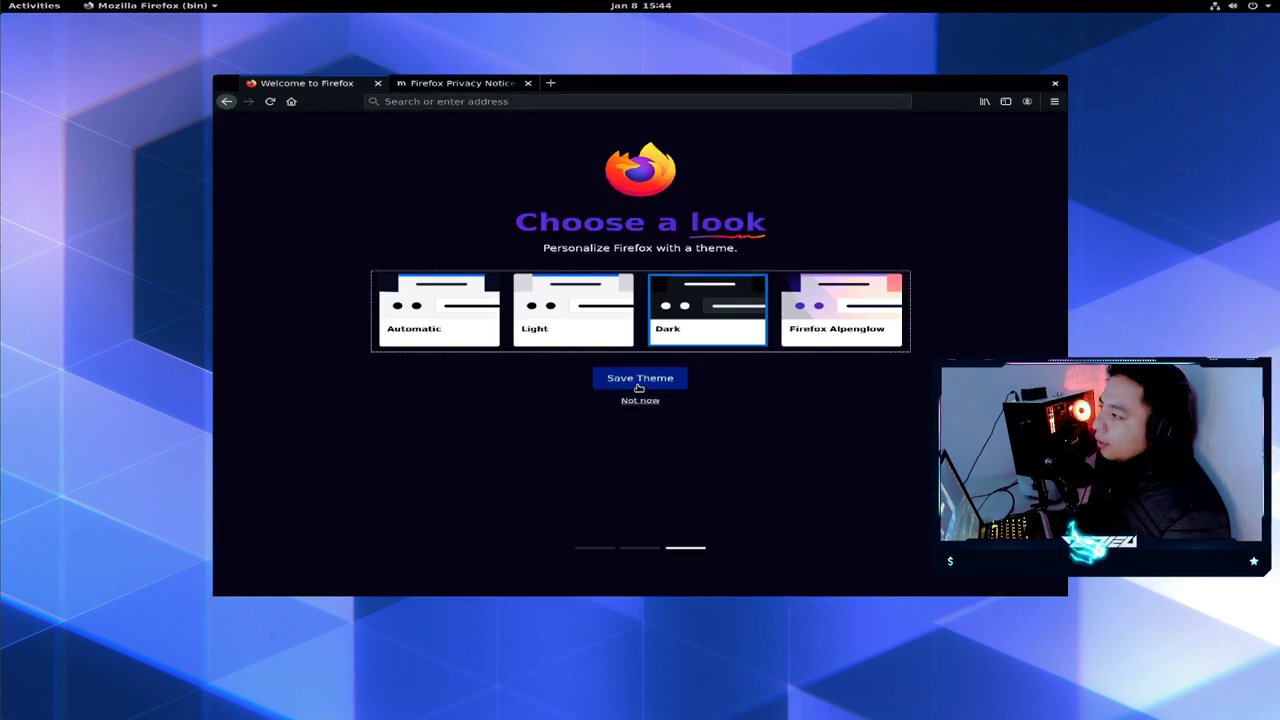
pyautogui.click(640, 384)
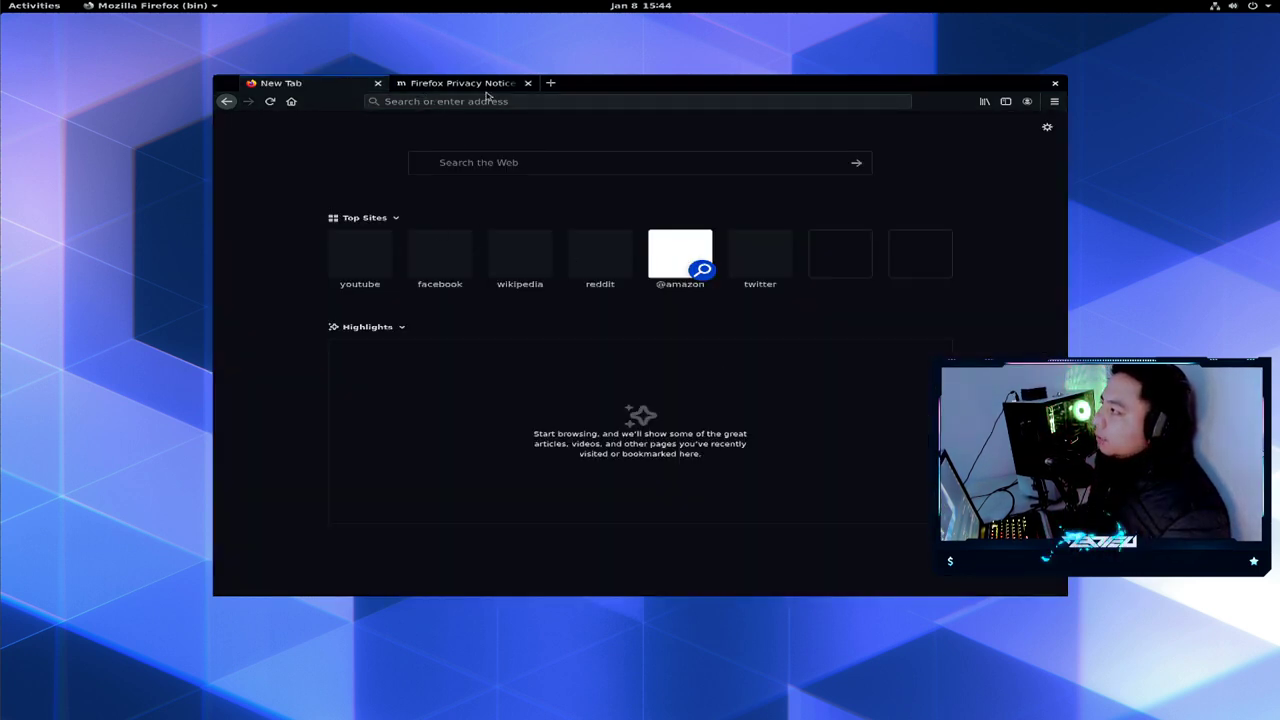
pyautogui.click(527, 83)
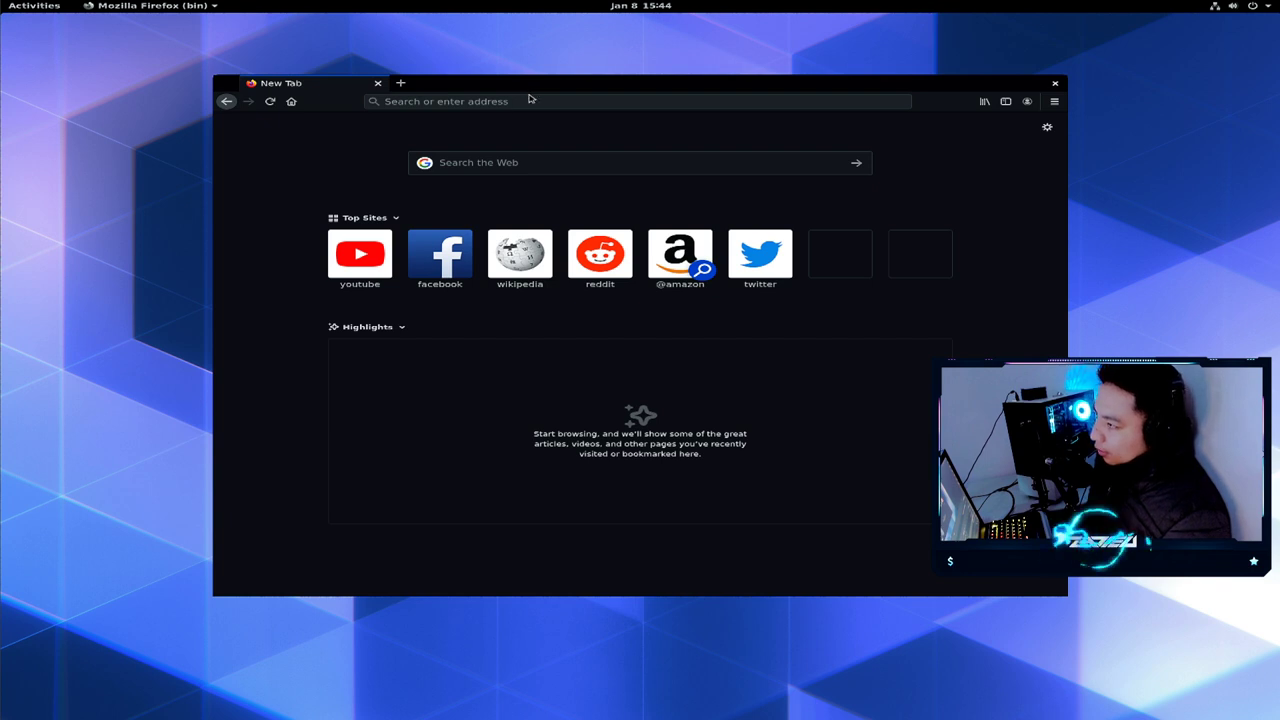